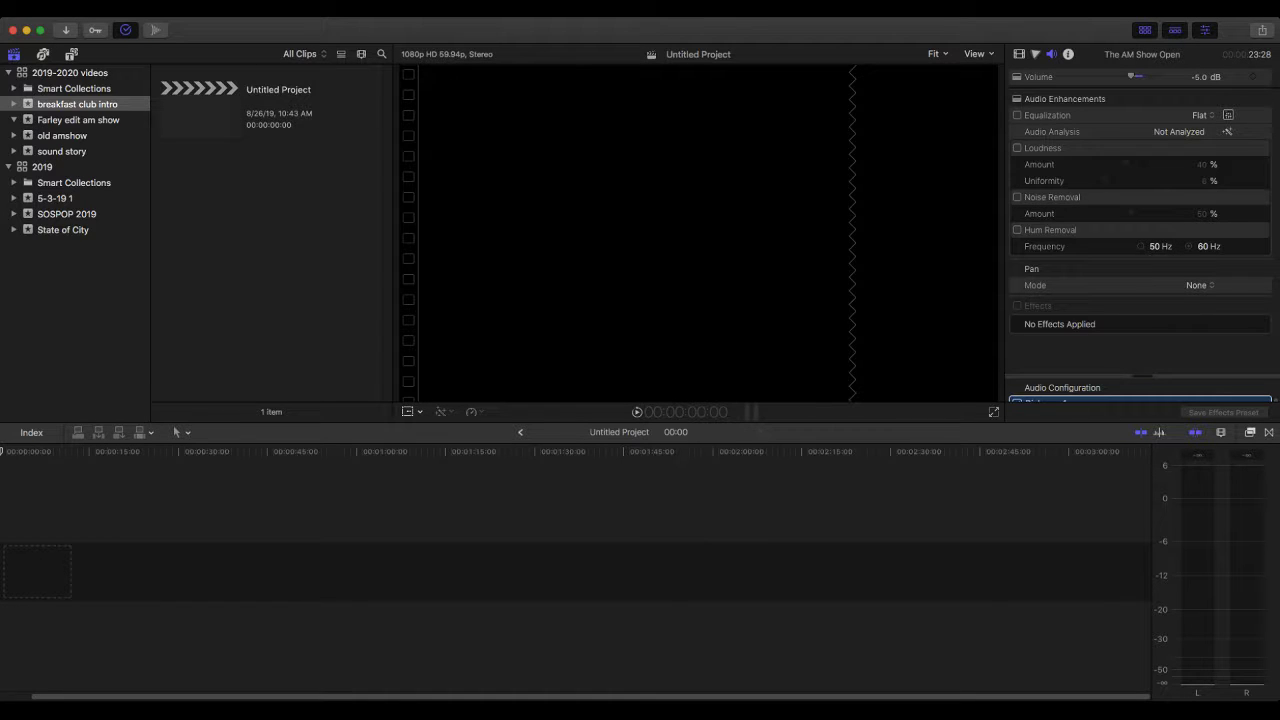
Open the AM Show event in the 2019-2020 videos library and view its Untitled Project's properties.
{"action": "key", "text": "super+i"}
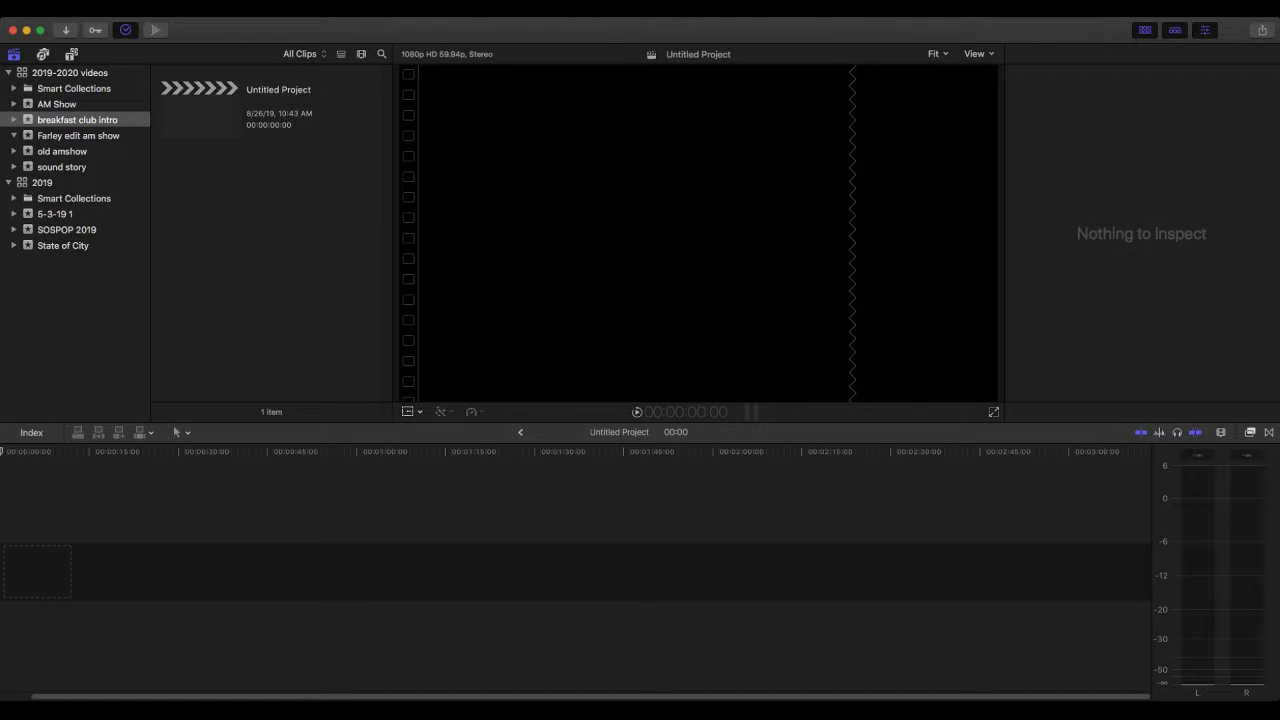
{"action": "left_click", "coordinate": [57, 104]}
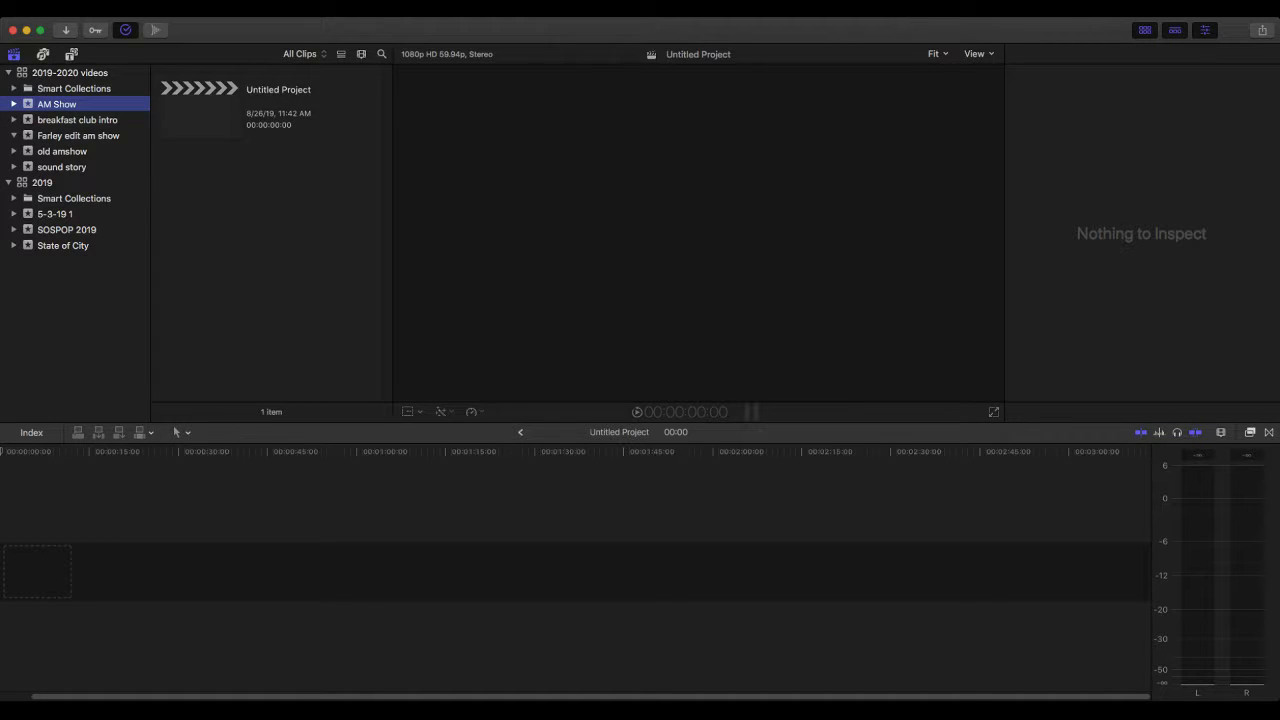
{"action": "left_click", "coordinate": [57, 104]}
{"action": "key", "text": "Return"}
{"action": "left_click", "coordinate": [199, 111]}
{"action": "left_click", "coordinate": [57, 104]}
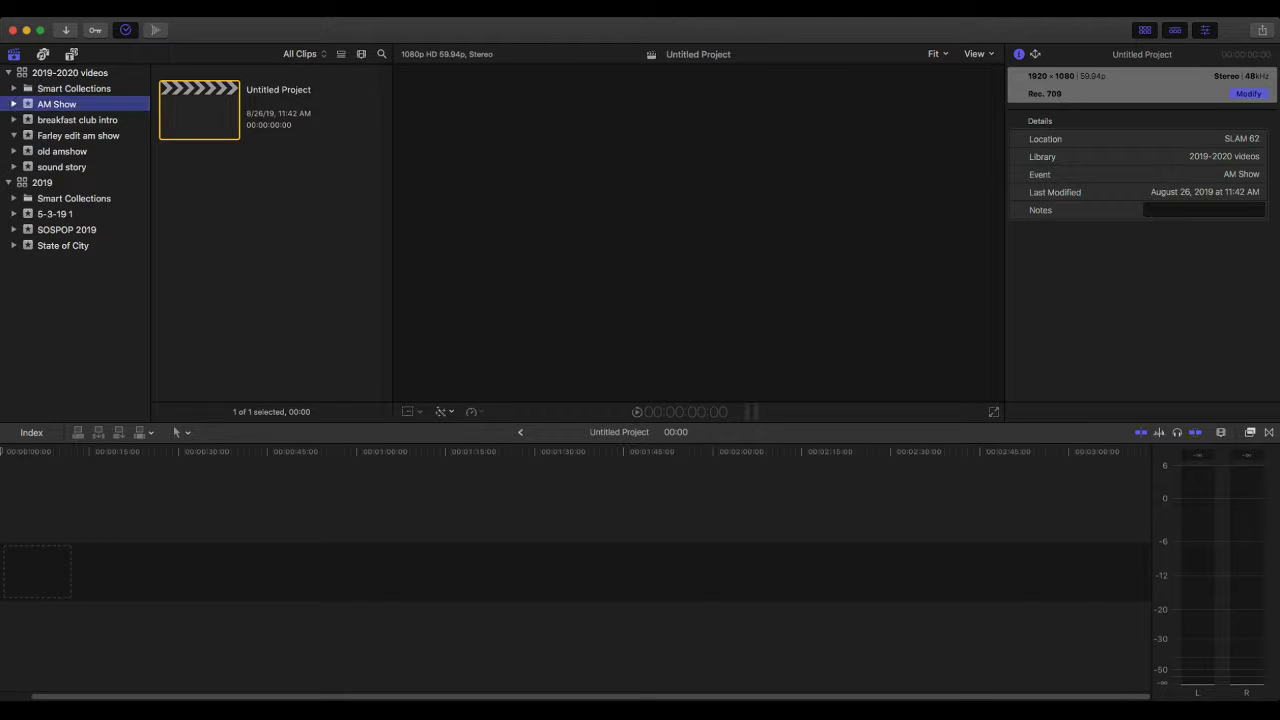
{"action": "left_click", "coordinate": [270, 260]}
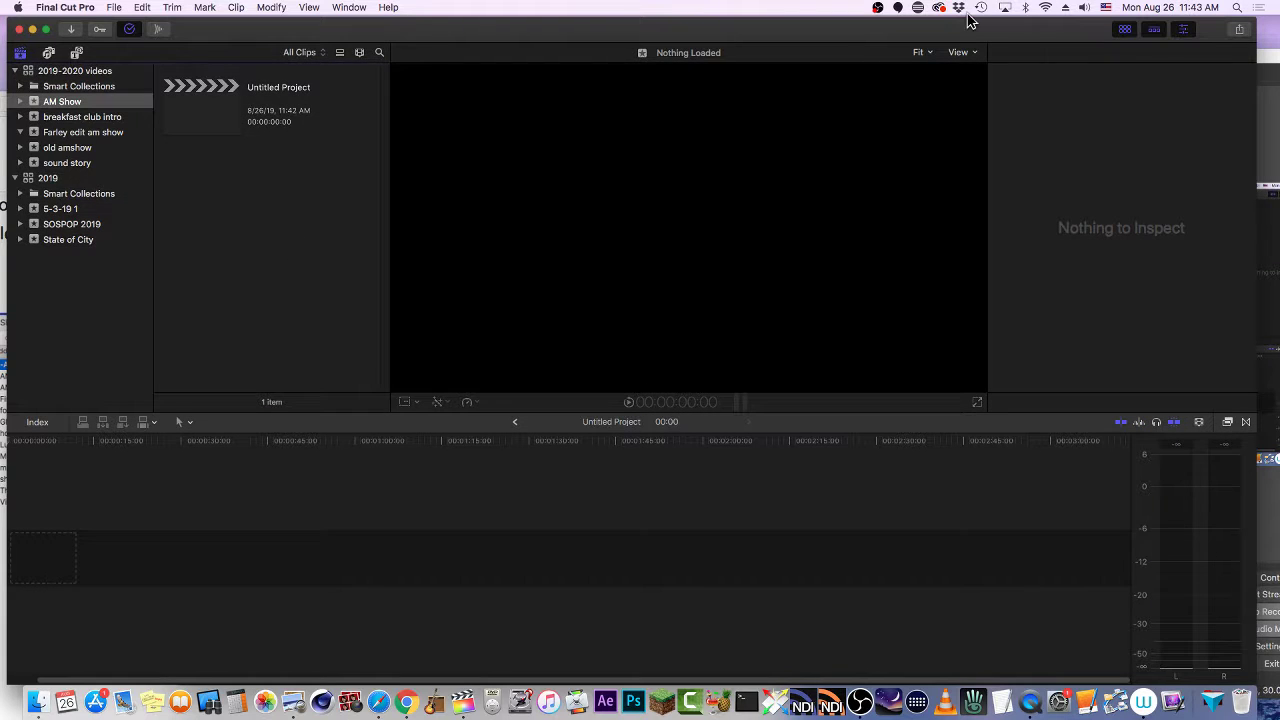
Uncover the desktop and, in Finder, open the AM Show folder inside Broadcasting Class on the SLAMA drive.
{"action": "left_click_drag", "start_coordinate": [969, 26], "coordinate": [530, 33]}
{"action": "left_click_drag", "start_coordinate": [1008, 60], "coordinate": [685, 600]}
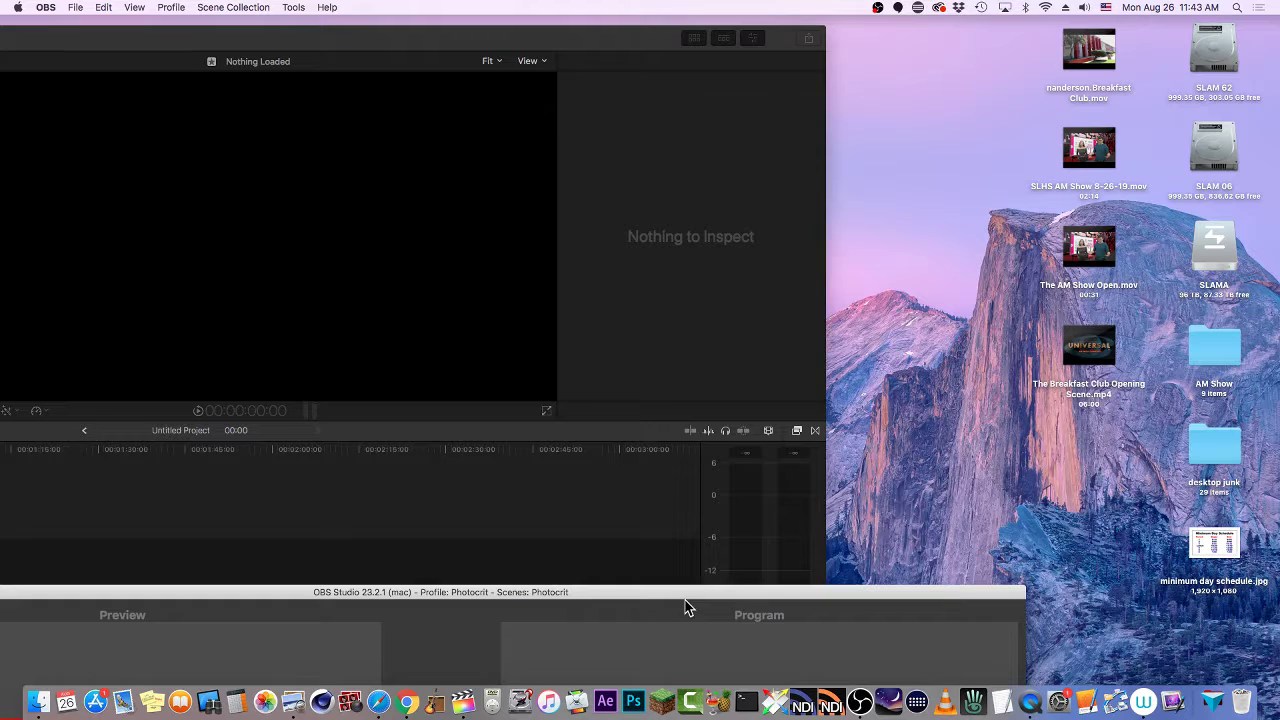
{"action": "left_click", "coordinate": [1214, 259]}
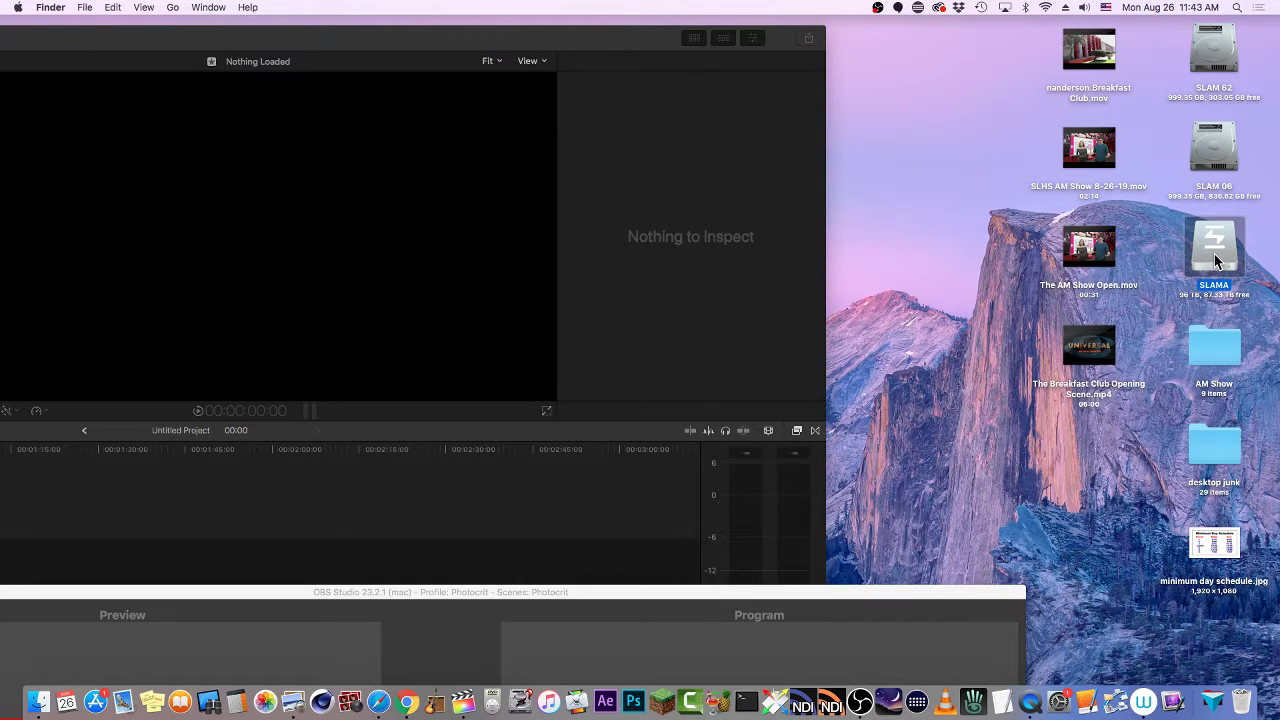
{"action": "double_click", "coordinate": [1214, 254]}
{"action": "left_click", "coordinate": [740, 351]}
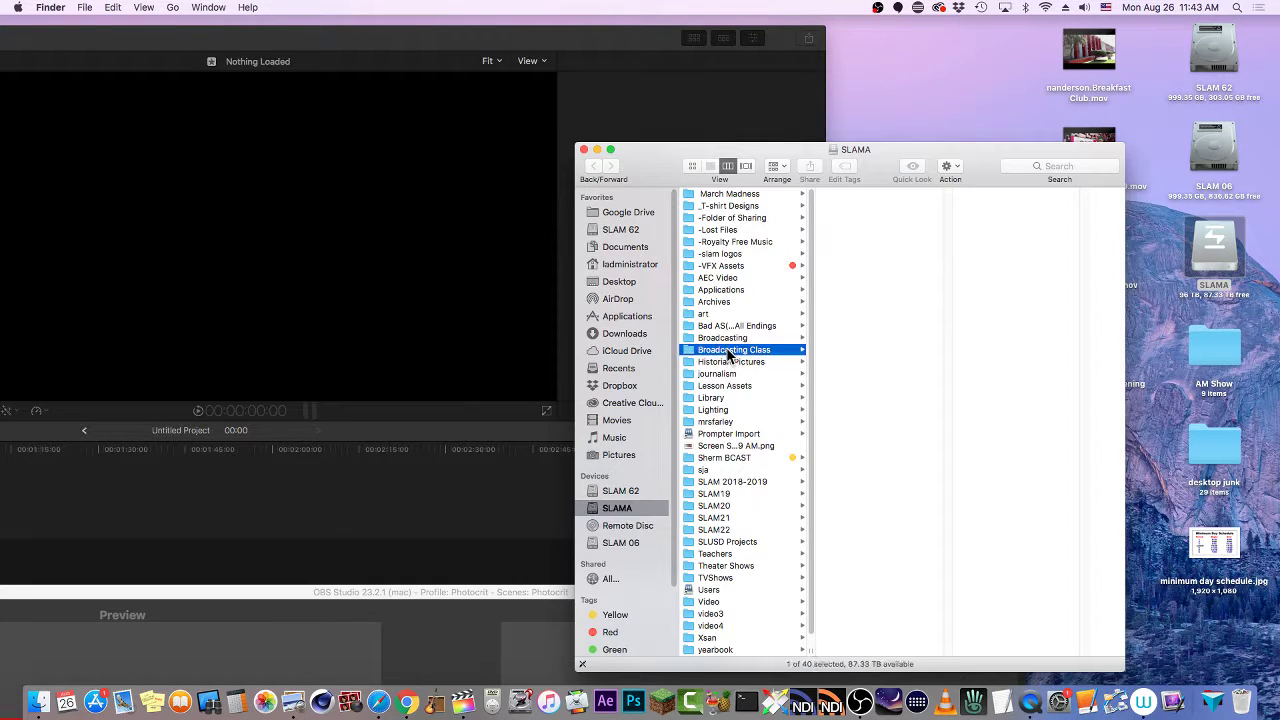
{"action": "left_click", "coordinate": [853, 207]}
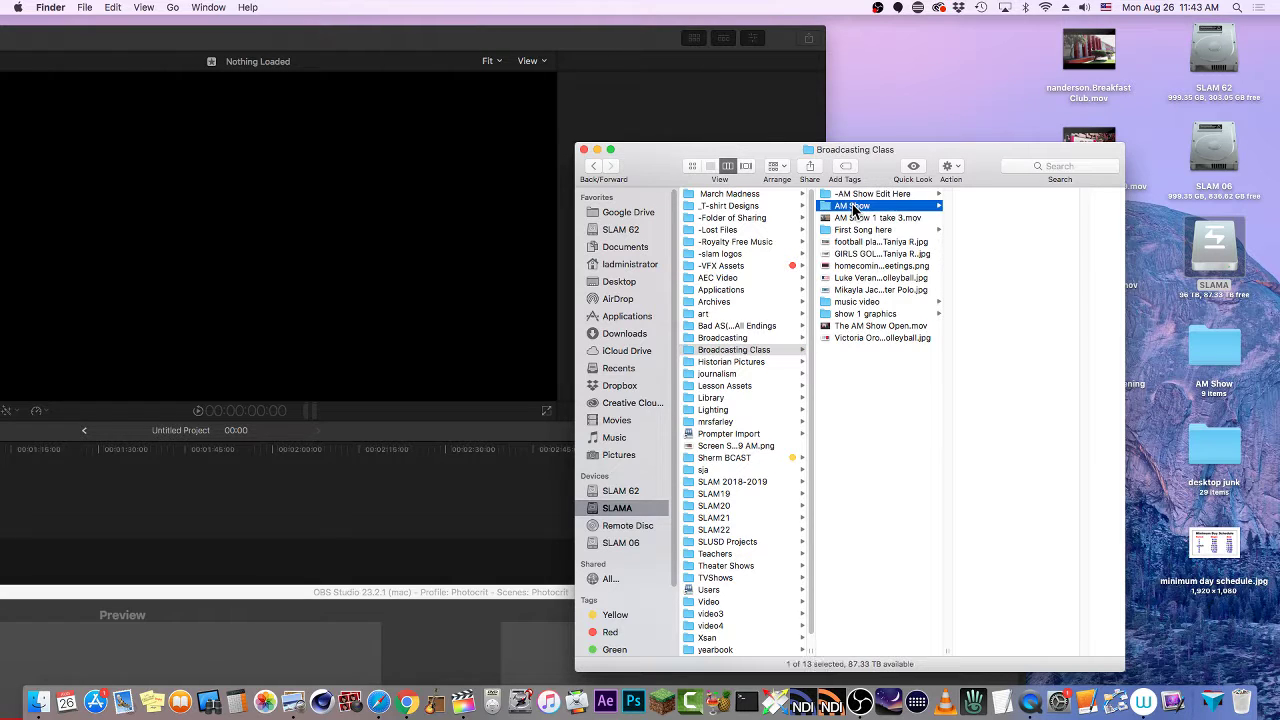
Preview the audio, video and graphics files in the AM Show folder, from 01 Bee Cool.aif to the last volleyball graphic.
{"action": "left_click", "coordinate": [990, 195]}
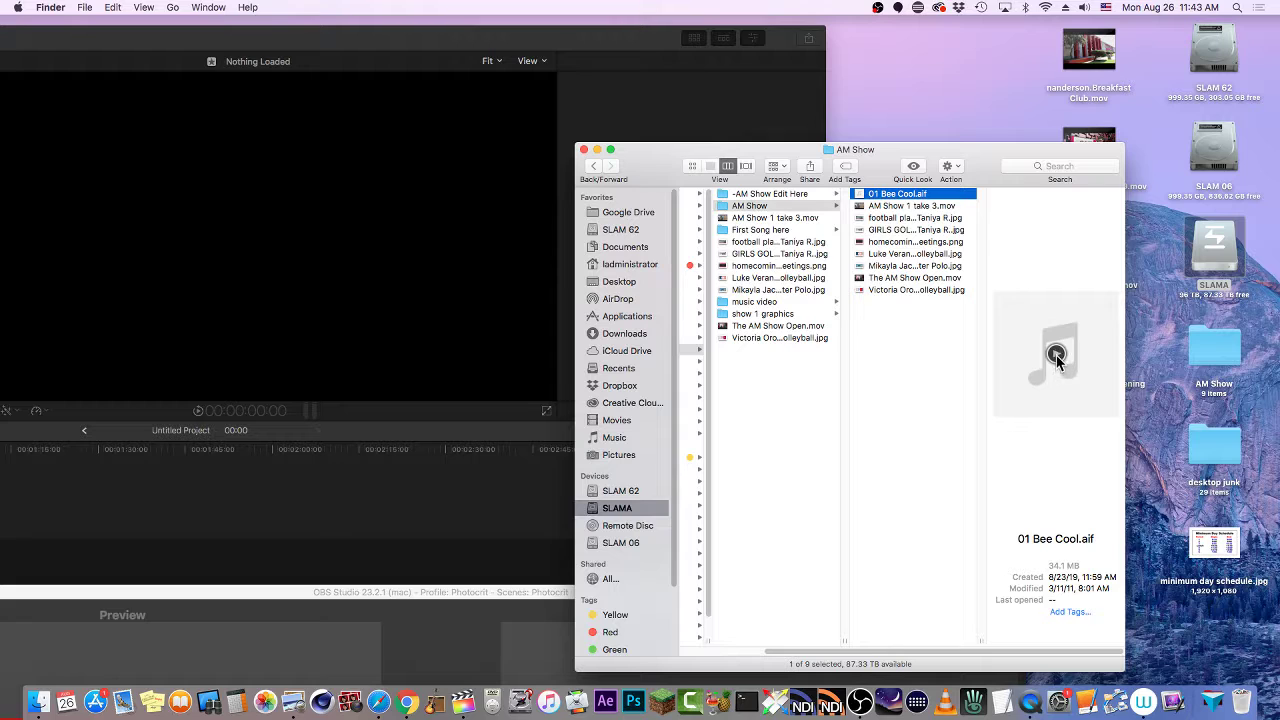
{"action": "left_click", "coordinate": [1056, 355]}
{"action": "left_click", "coordinate": [908, 206]}
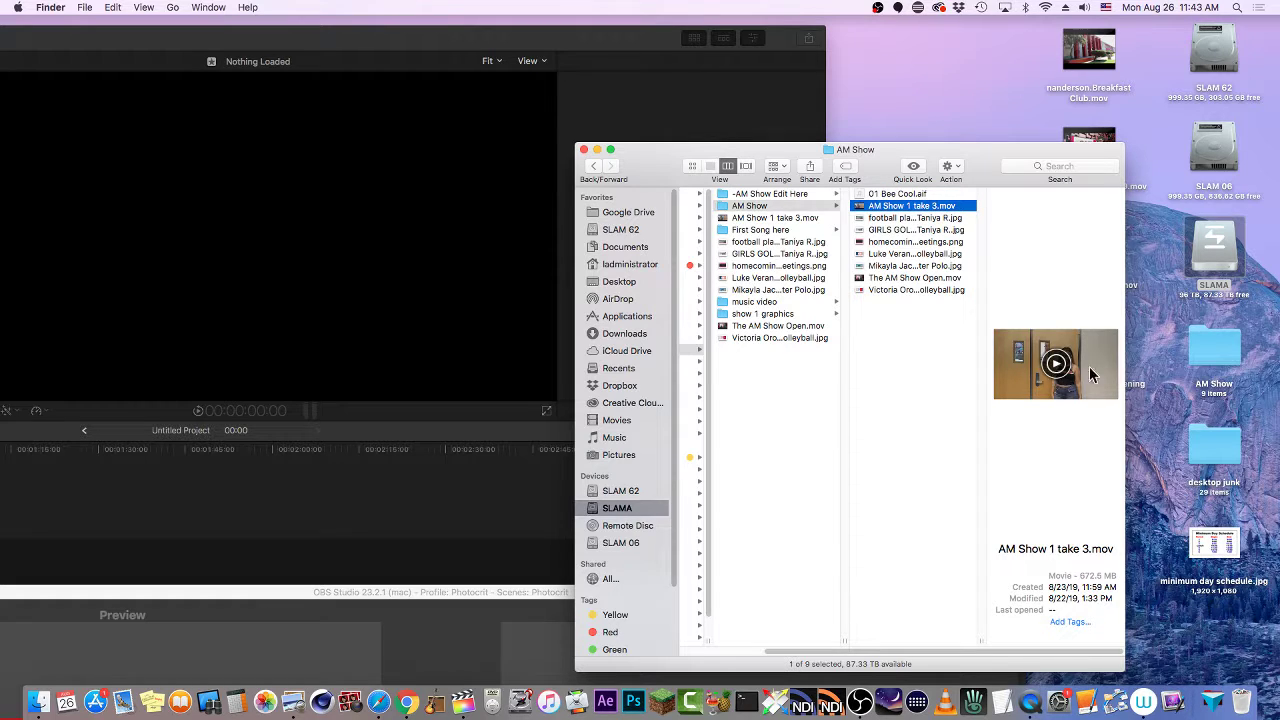
{"action": "left_click", "coordinate": [1056, 358]}
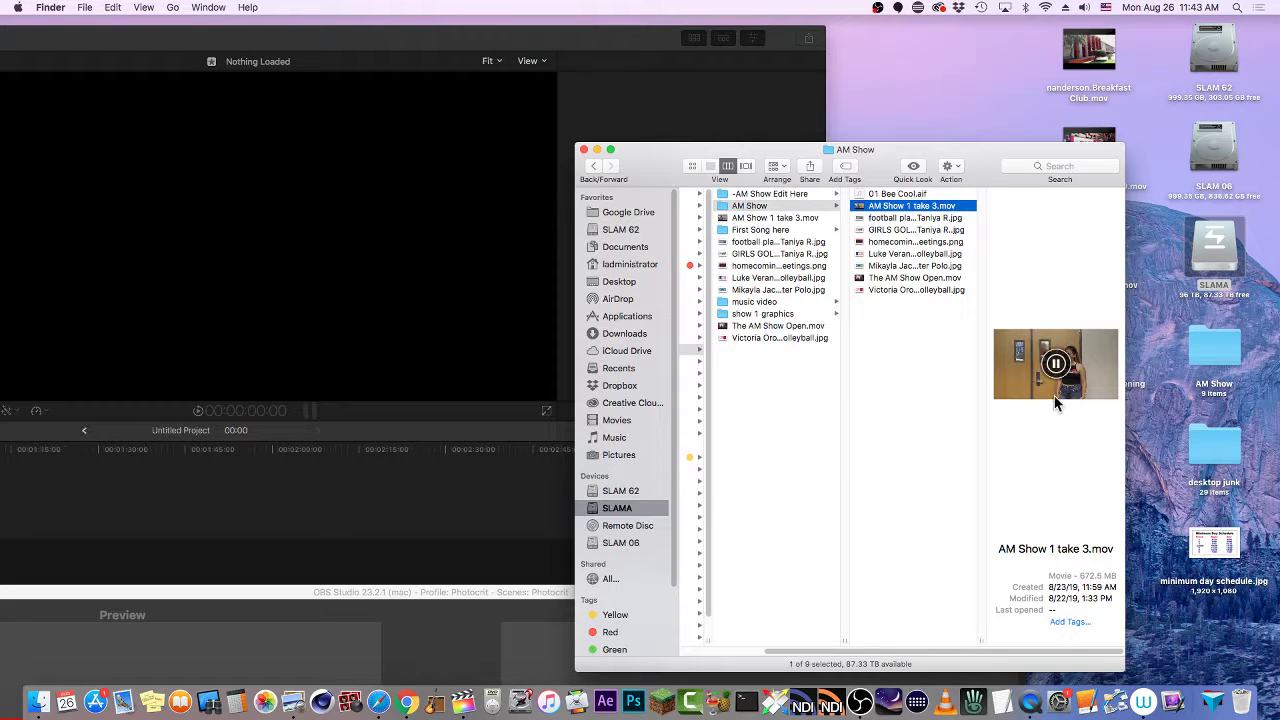
{"action": "left_click", "coordinate": [932, 218]}
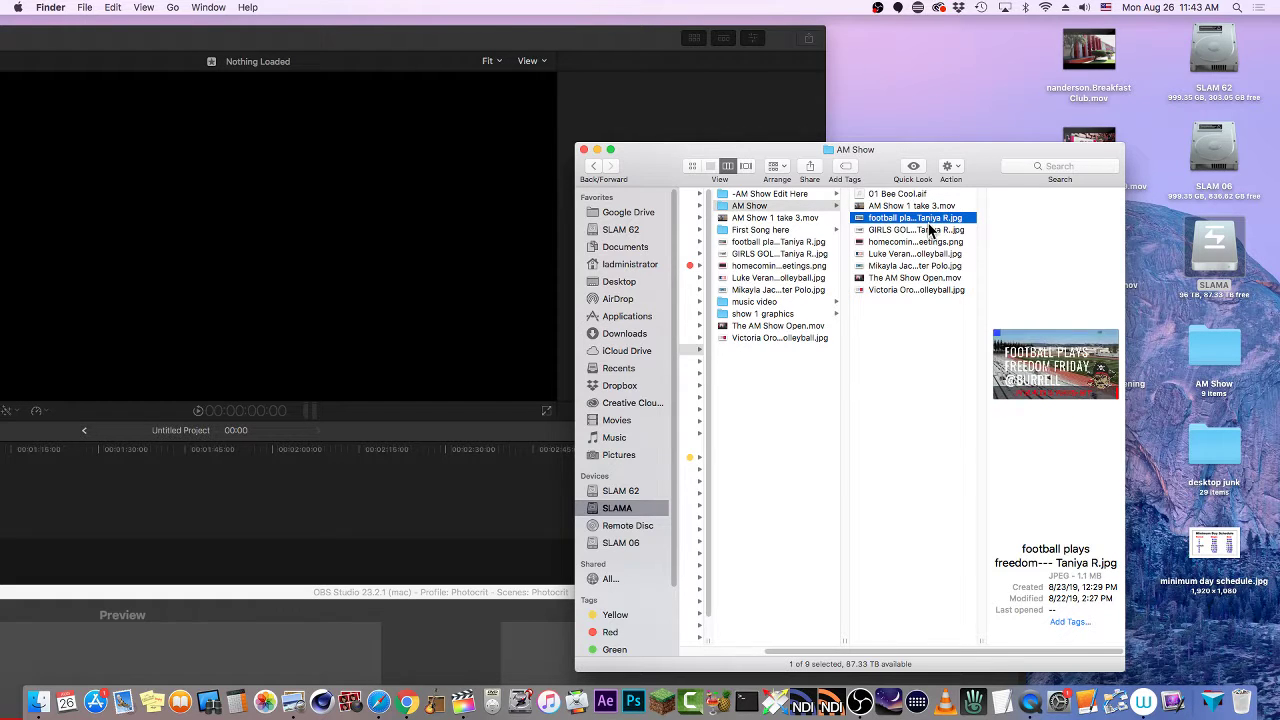
{"action": "key", "text": "Down"}
{"action": "key", "text": "Down"}
{"action": "key", "text": "Down"}
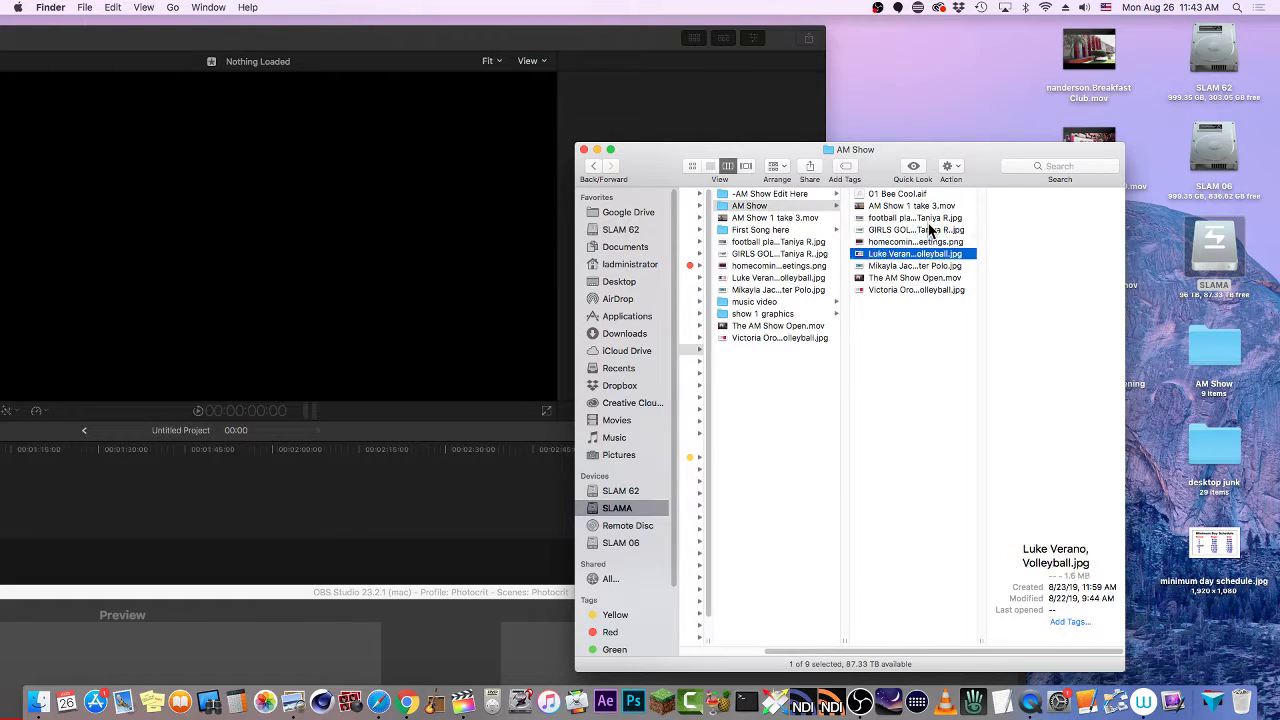
{"action": "key", "text": "Down"}
{"action": "key", "text": "Down"}
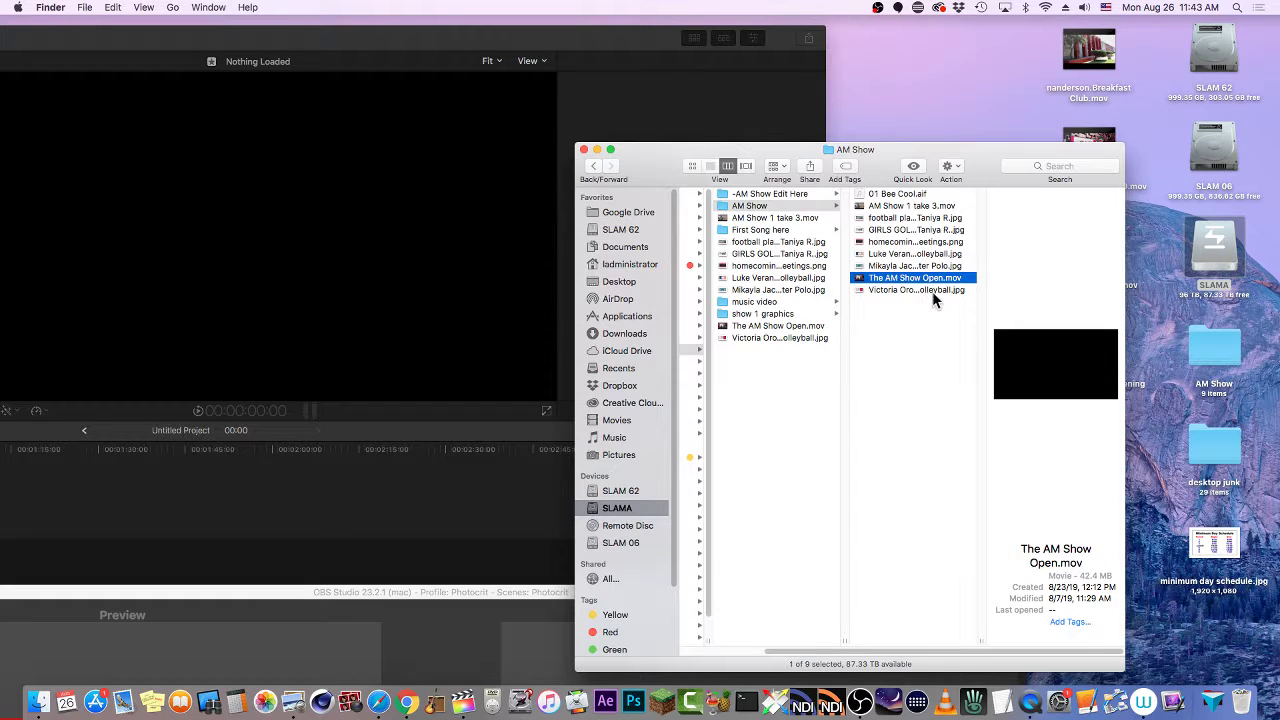
{"action": "left_click", "coordinate": [1056, 366]}
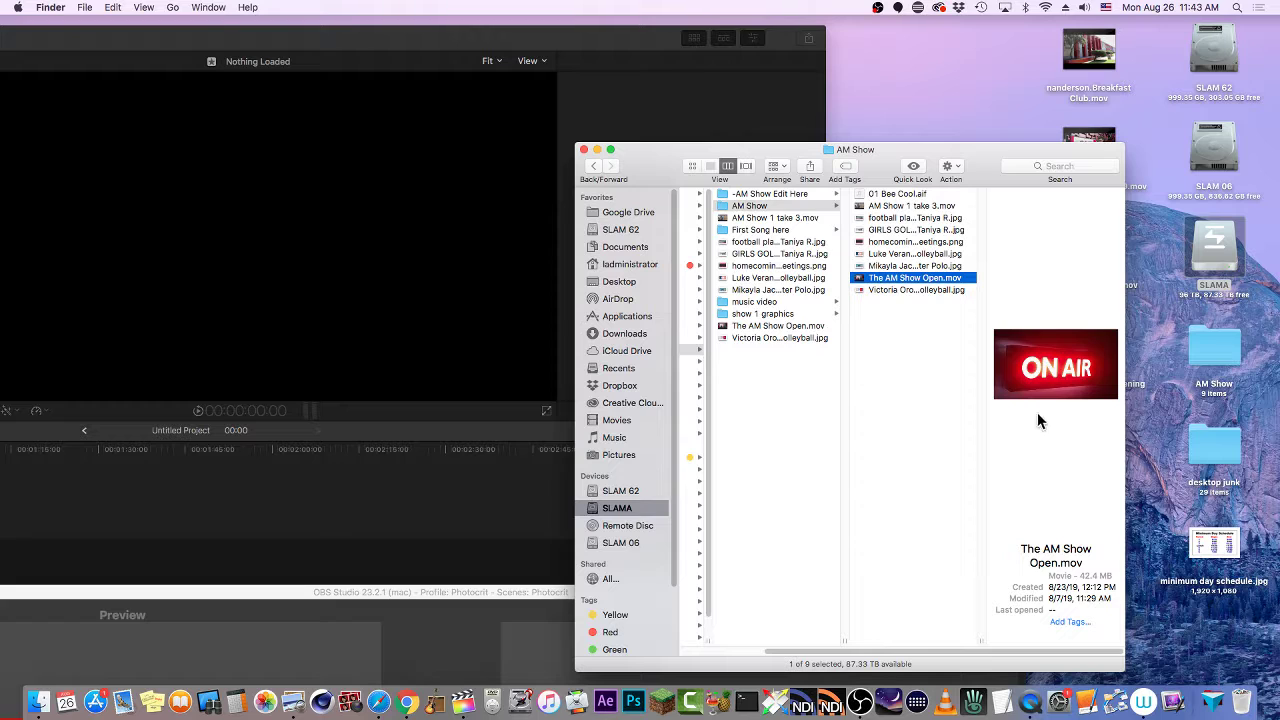
{"action": "left_click", "coordinate": [897, 290]}
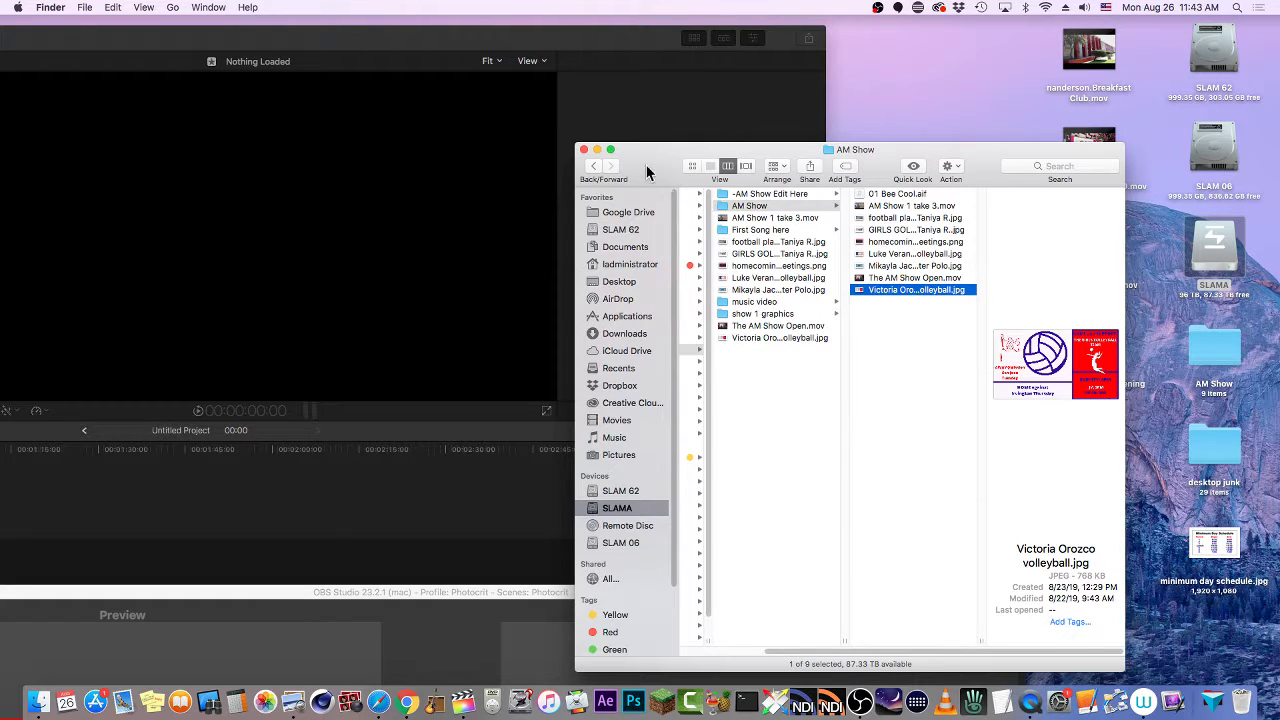
Copy the AM Show folder from the SLAMA drive to the desktop, replacing the existing copy.
{"action": "left_click_drag", "start_coordinate": [645, 167], "coordinate": [674, 270]}
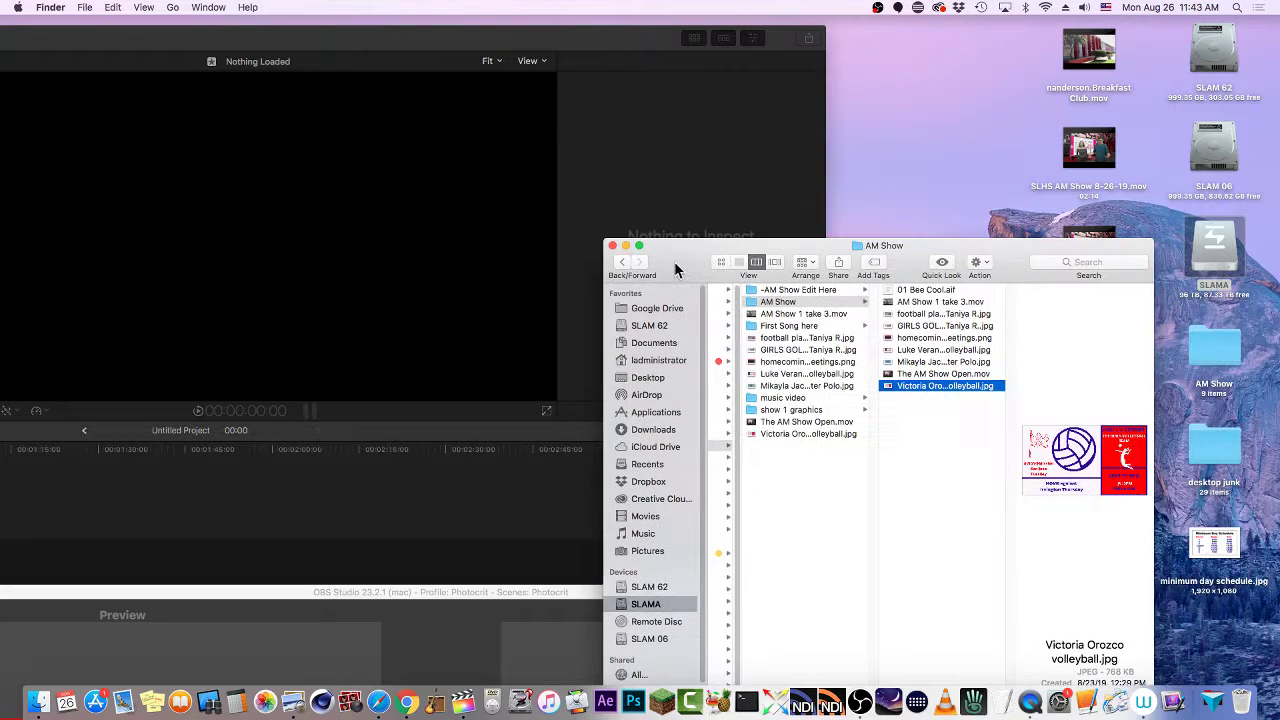
{"action": "left_click_drag", "start_coordinate": [755, 311], "coordinate": [920, 200]}
{"action": "left_click", "coordinate": [741, 101]}
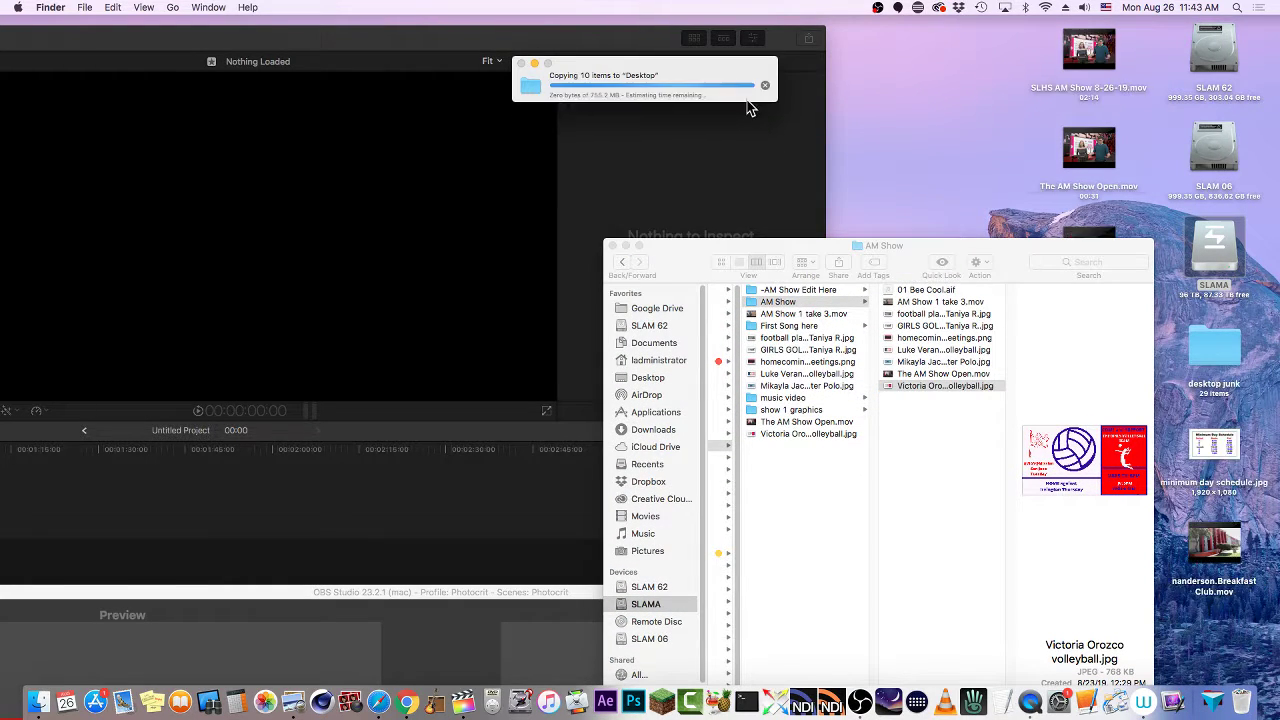
{"action": "left_click_drag", "start_coordinate": [668, 262], "coordinate": [840, 483]}
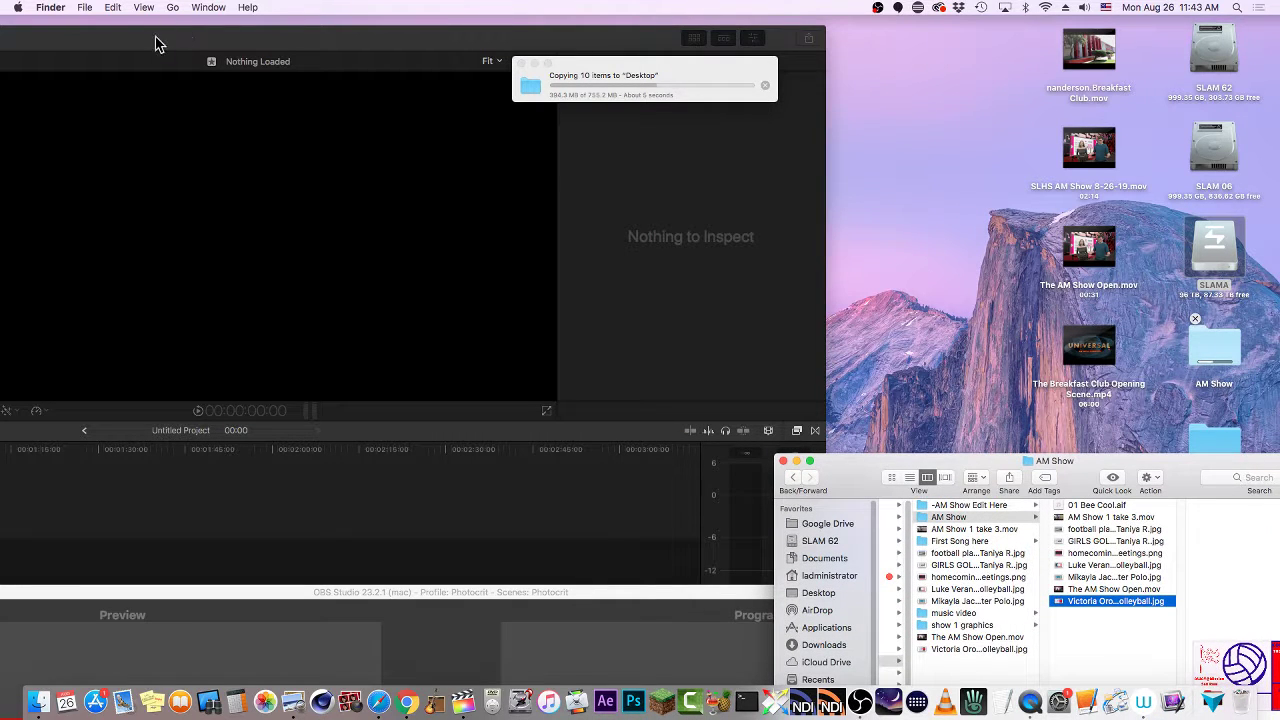
Bring the Final Cut Pro window into reach and open the desktop's AM Show folder in front of it.
{"action": "double_click", "coordinate": [49, 40]}
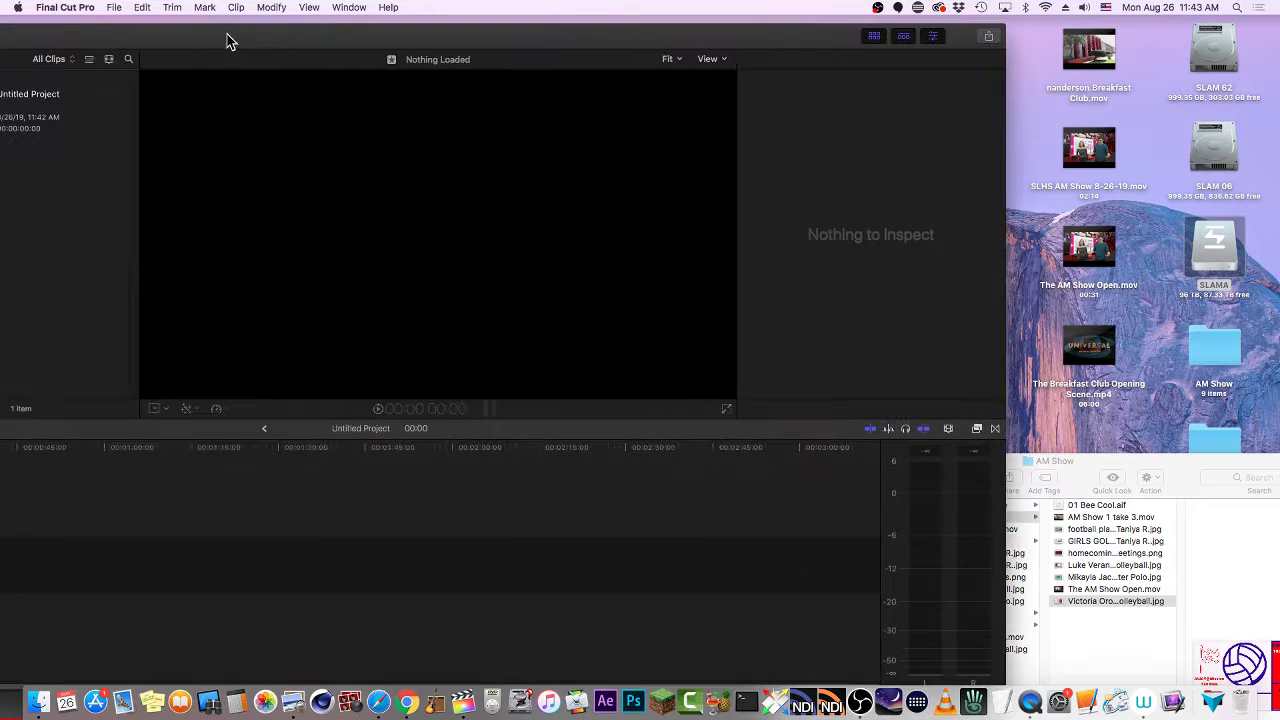
{"action": "double_click", "coordinate": [1224, 352]}
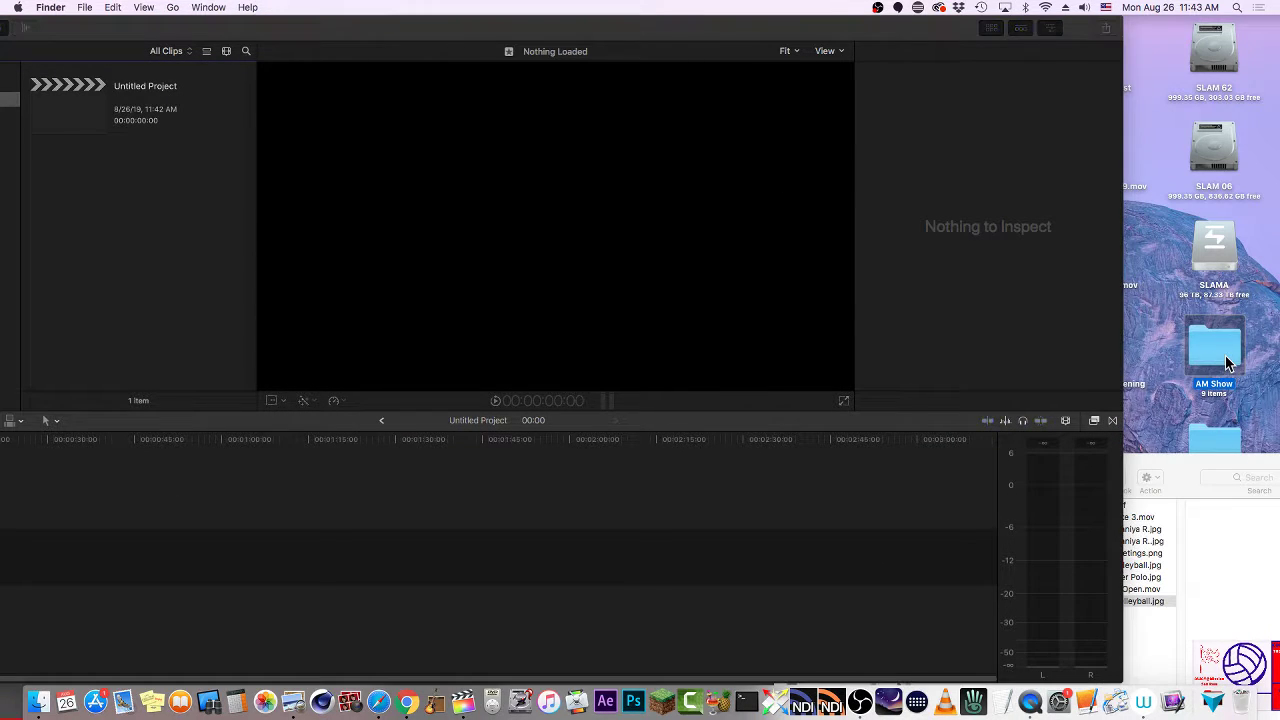
{"action": "left_click_drag", "start_coordinate": [778, 328], "coordinate": [598, 300]}
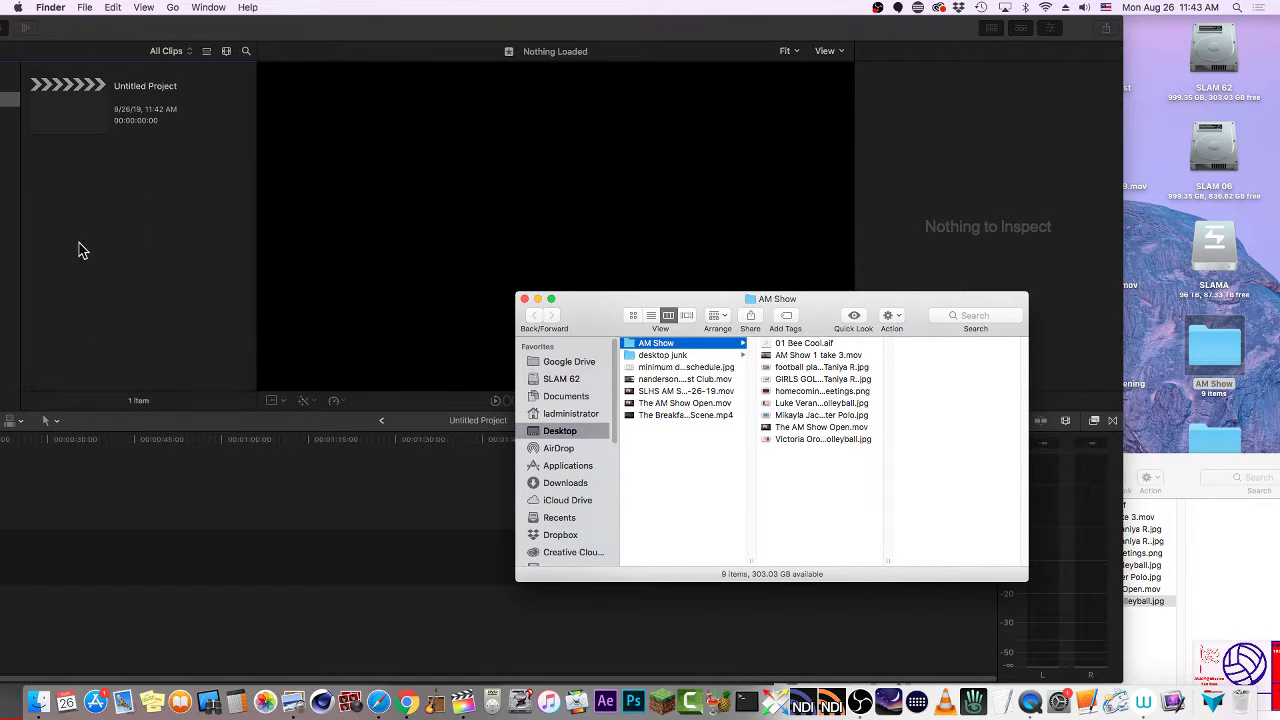
Select all nine files in the desktop's AM Show folder and import them into Final Cut Pro's AM Show event.
{"action": "left_click_drag", "start_coordinate": [860, 535], "coordinate": [797, 345]}
{"action": "left_click", "coordinate": [816, 530]}
{"action": "left_click_drag", "start_coordinate": [825, 530], "coordinate": [788, 348]}
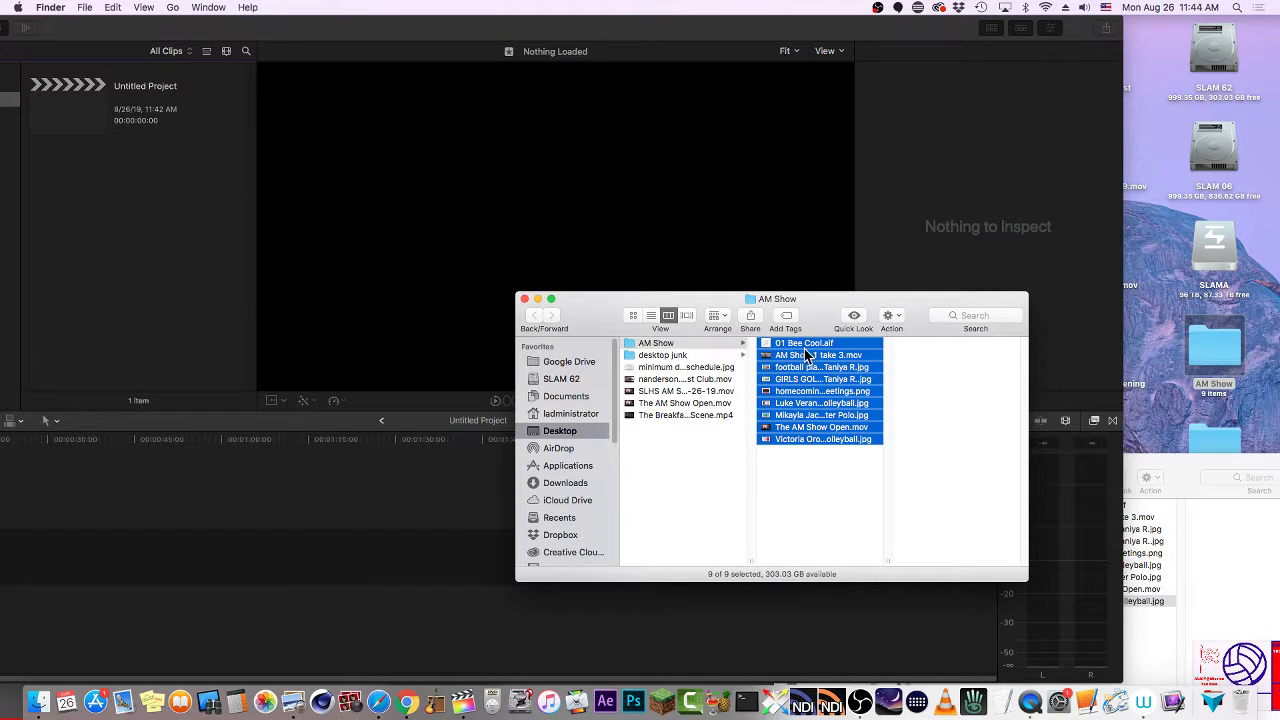
{"action": "left_click", "coordinate": [807, 512]}
{"action": "left_click", "coordinate": [799, 345]}
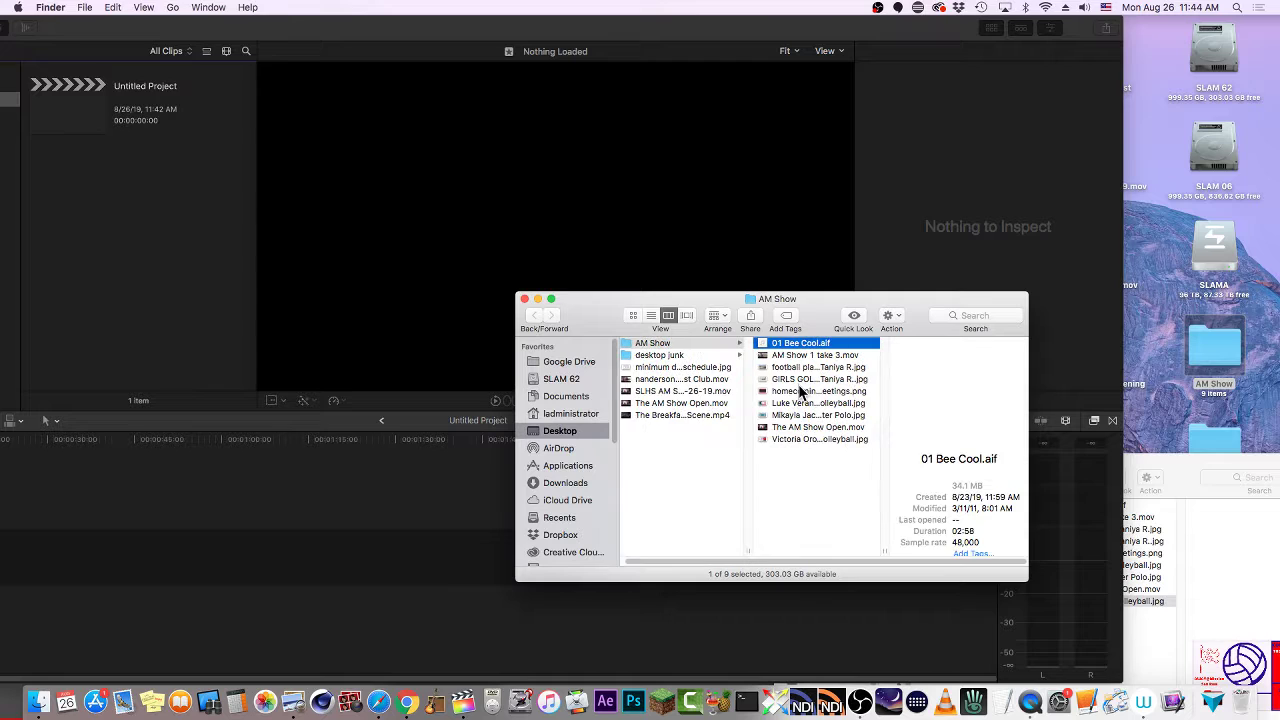
{"action": "left_click", "coordinate": [800, 440], "text": "shift"}
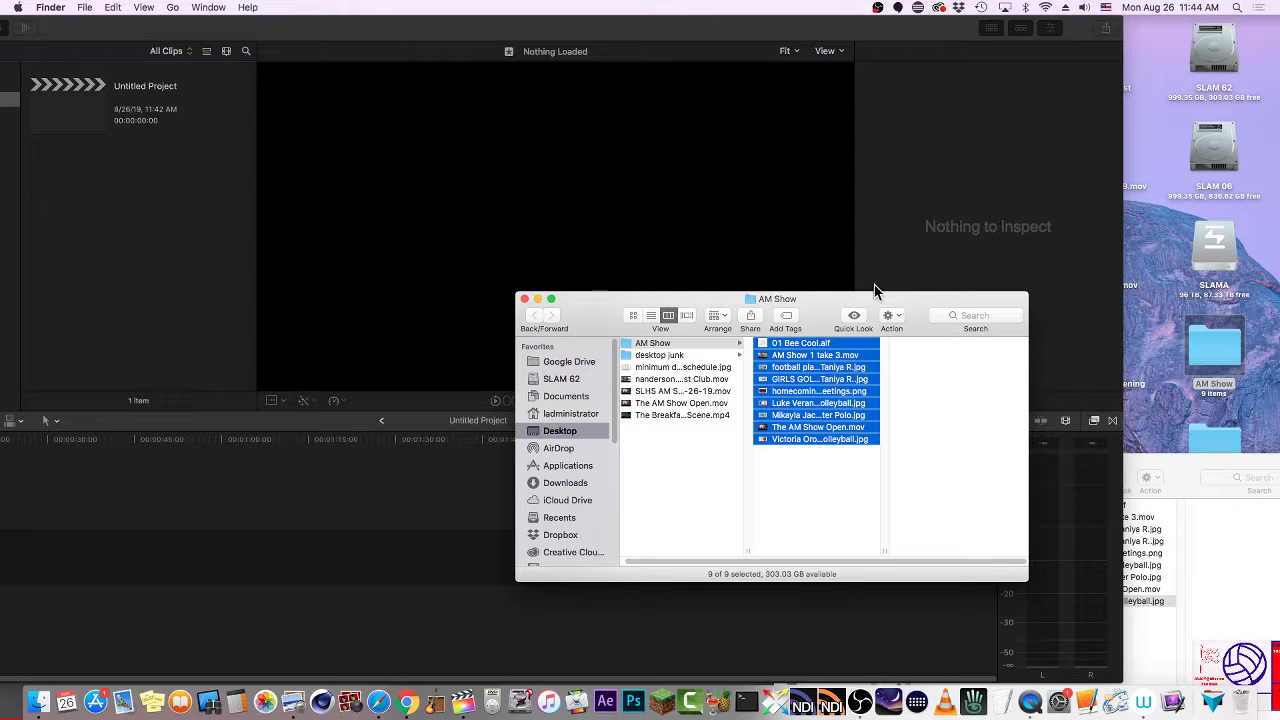
{"action": "left_click_drag", "start_coordinate": [784, 352], "coordinate": [155, 217]}
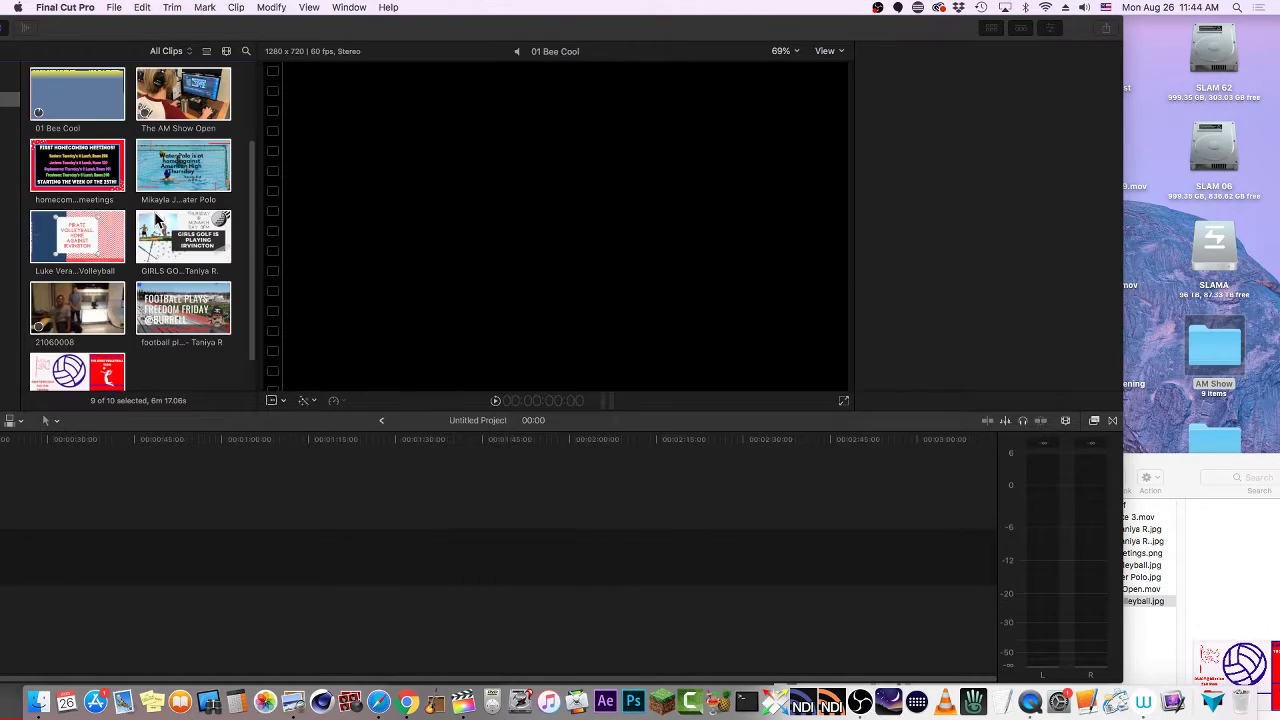
Bring the whole clip browser into view and skim the imported clips, including The AM Show Open and 21060008.
{"action": "left_click_drag", "start_coordinate": [257, 38], "coordinate": [502, 28]}
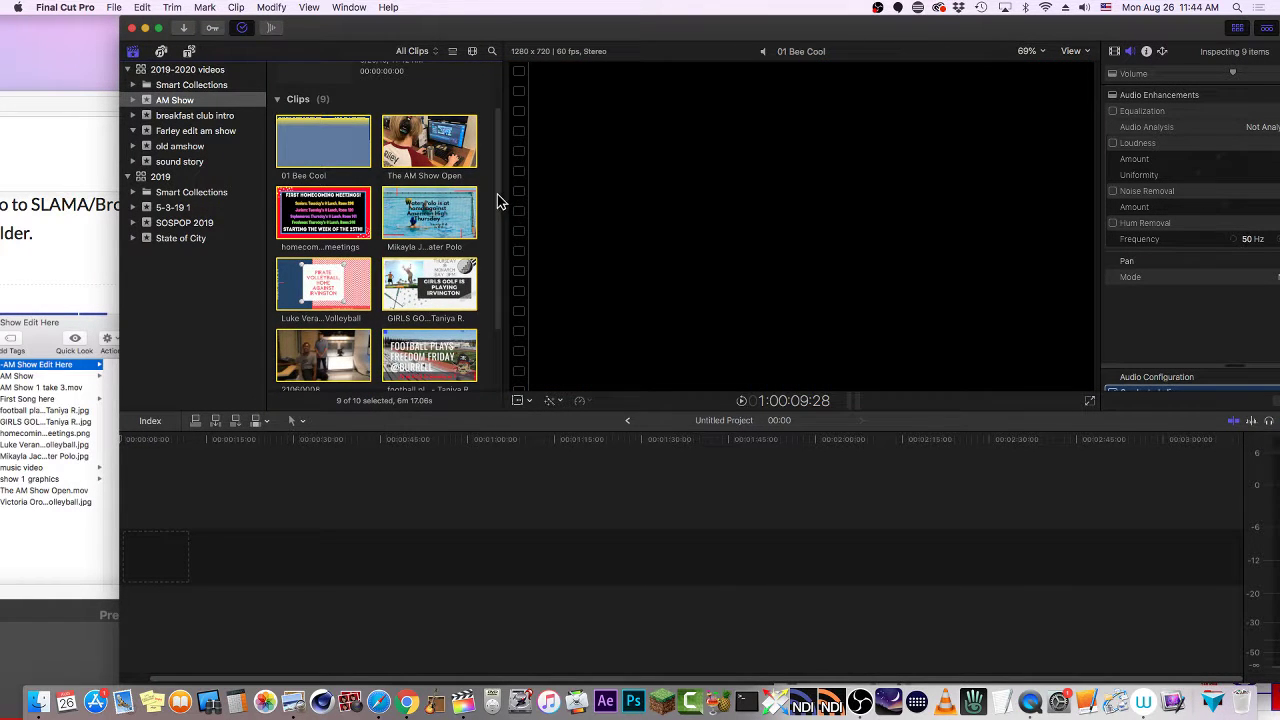
{"action": "scroll", "coordinate": [500, 150], "scroll_direction": "up", "scroll_amount": 3}
{"action": "scroll", "coordinate": [500, 183], "scroll_direction": "down", "scroll_amount": 3}
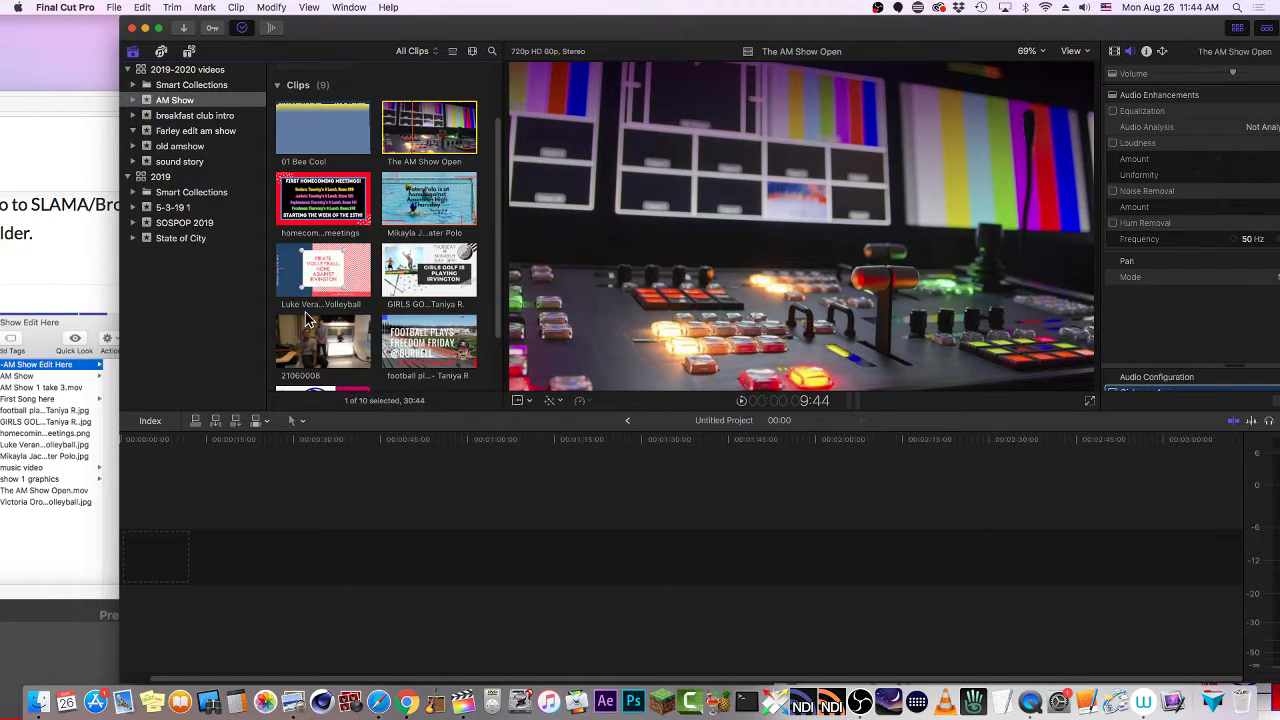
{"action": "left_click", "coordinate": [298, 345]}
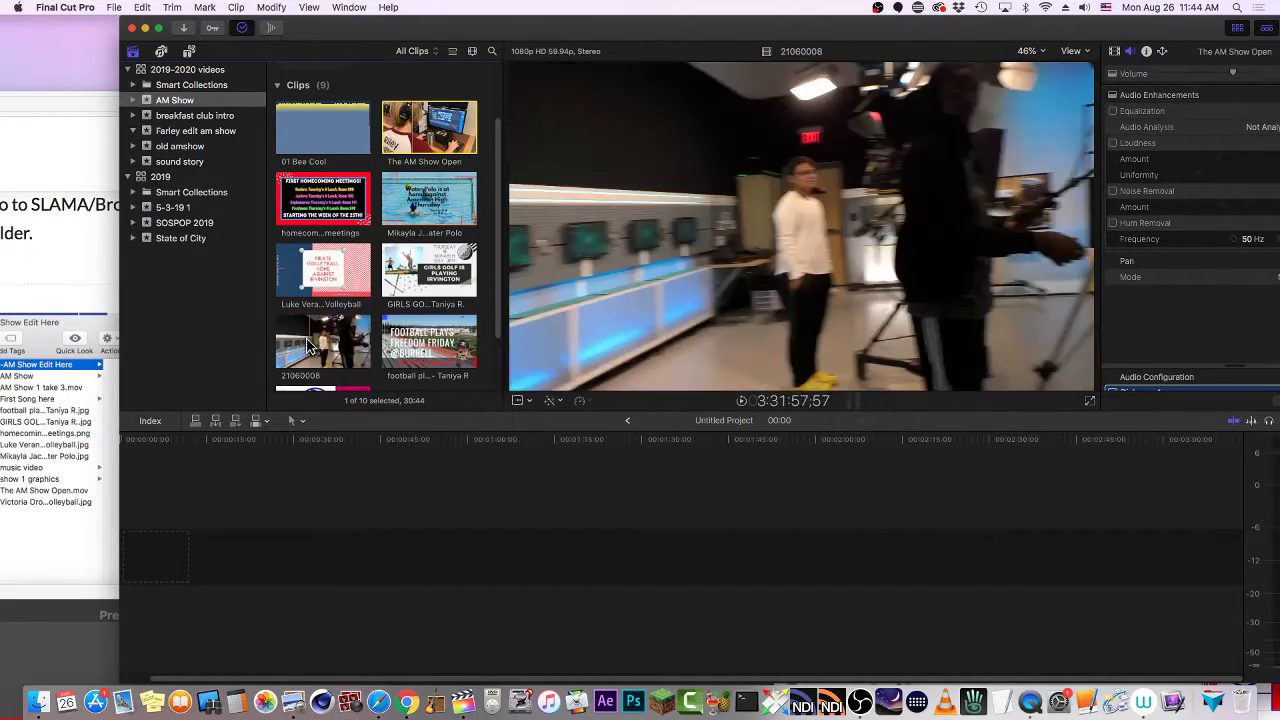
{"action": "left_click", "coordinate": [322, 348]}
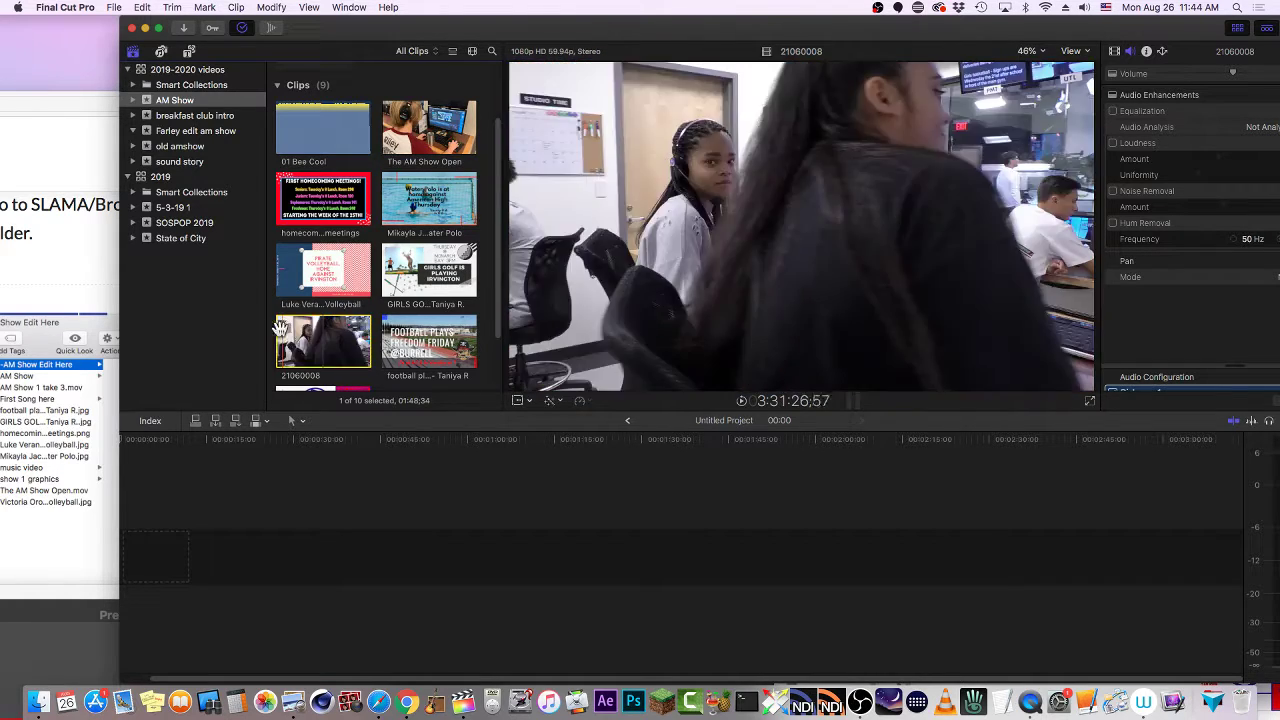
Place the full 21060008 clip at the start of the Untitled Project timeline.
{"action": "left_click_drag", "start_coordinate": [371, 356], "coordinate": [296, 350]}
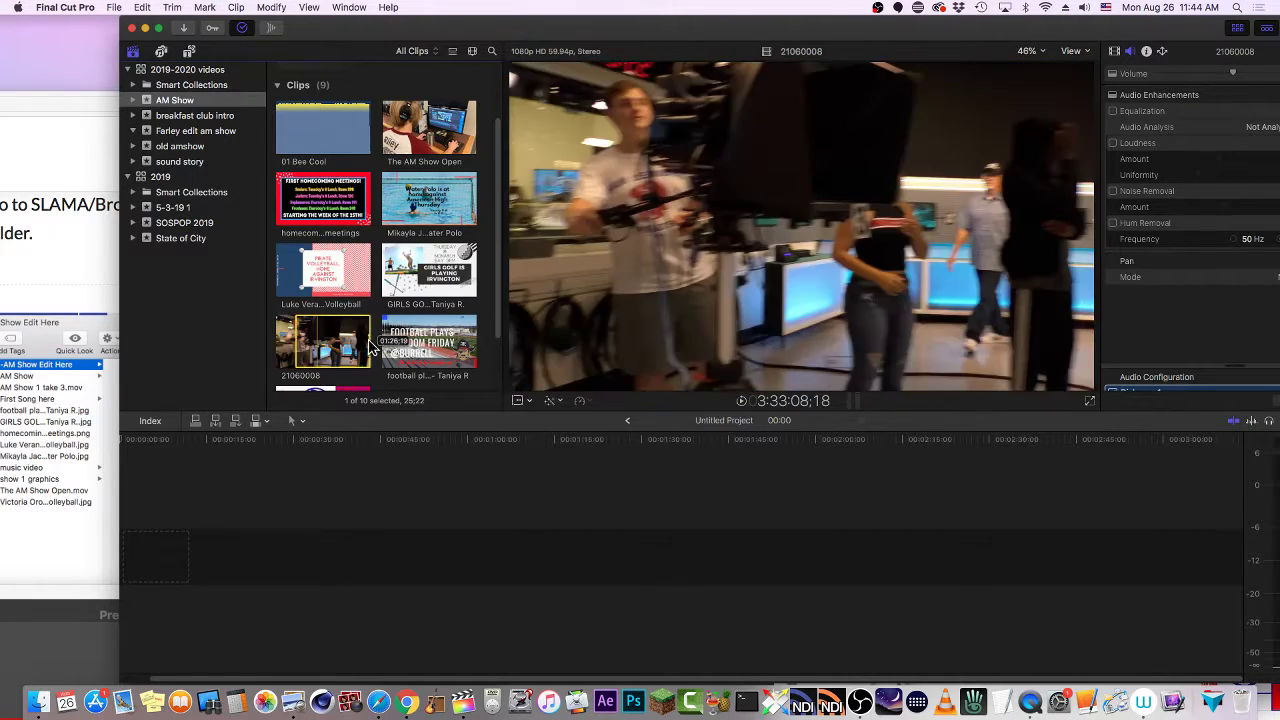
{"action": "left_click", "coordinate": [295, 342]}
{"action": "left_click_drag", "start_coordinate": [295, 342], "coordinate": [200, 465]}
{"action": "left_click_drag", "start_coordinate": [181, 536], "coordinate": [185, 560]}
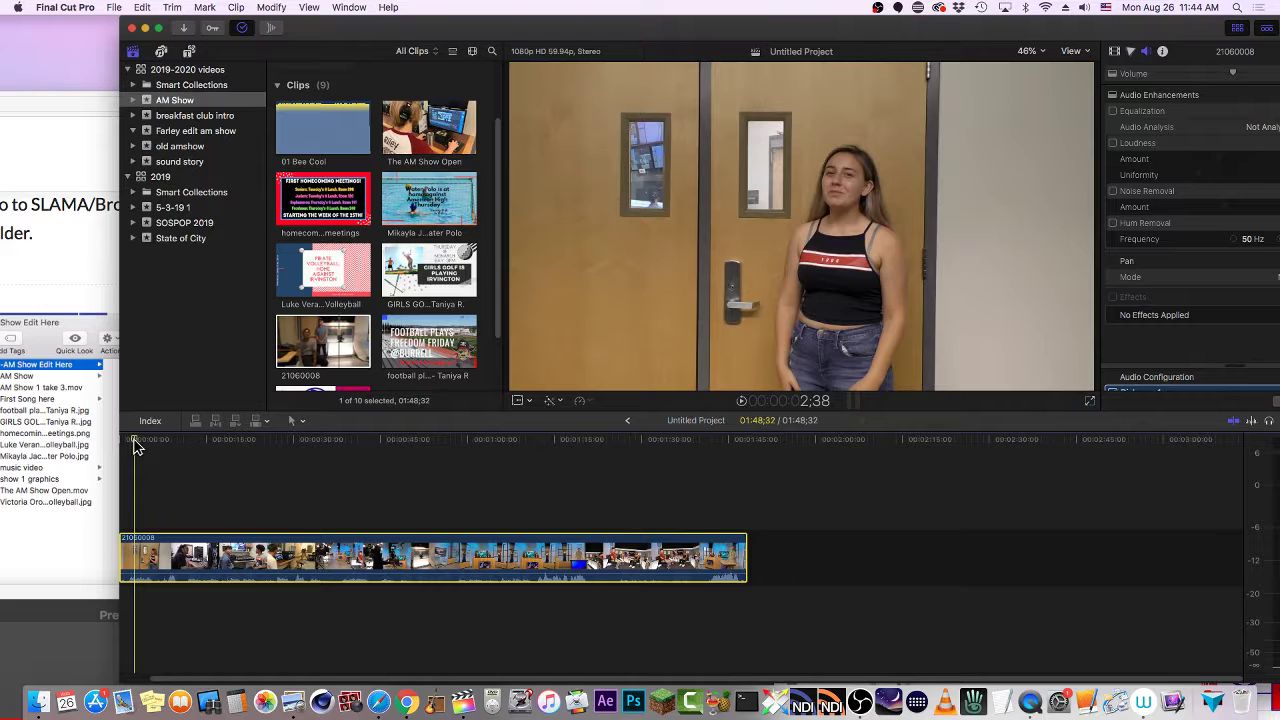
Play the opening seconds of the 21060008 clip in the timeline and return the editor to full screen.
{"action": "key", "text": "space"}
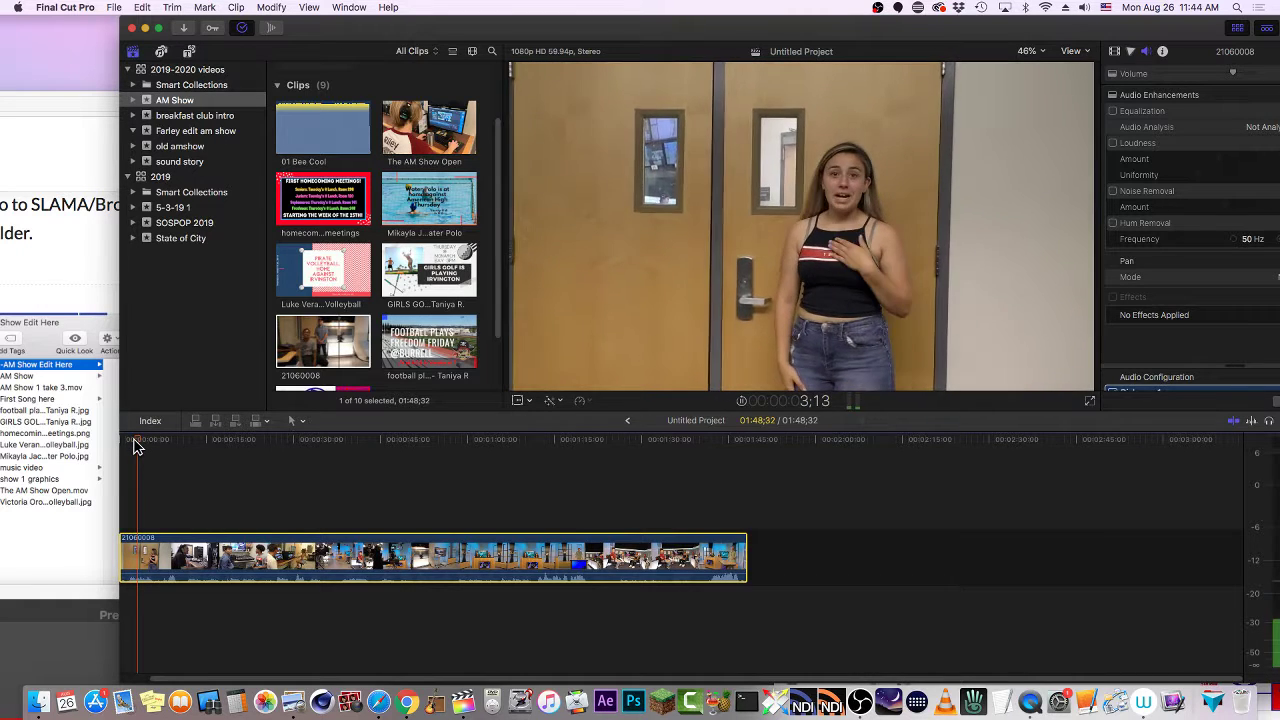
{"action": "mouse_move", "coordinate": [145, 441]}
{"action": "left_mouse_down"}
{"action": "mouse_move", "coordinate": [109, 443]}
{"action": "mouse_move", "coordinate": [149, 441]}
{"action": "left_mouse_up"}
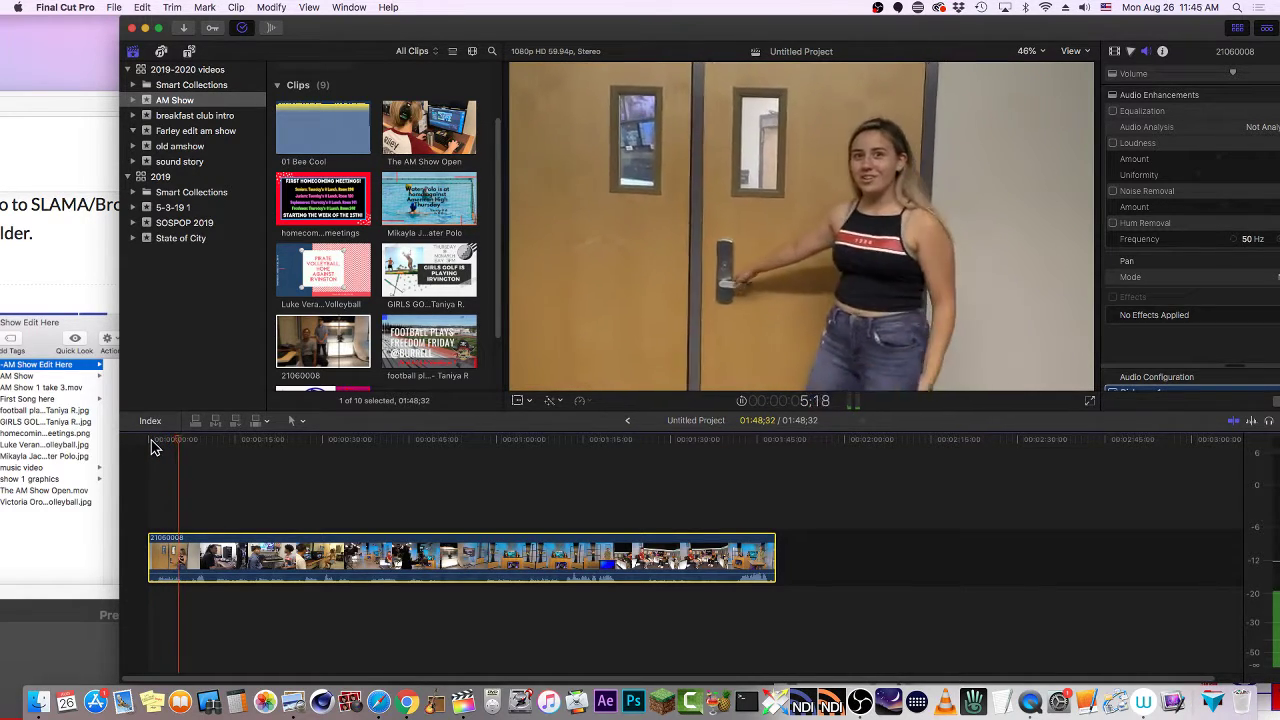
{"action": "left_click_drag", "start_coordinate": [441, 34], "coordinate": [327, 28]}
{"action": "left_click", "coordinate": [42, 28]}
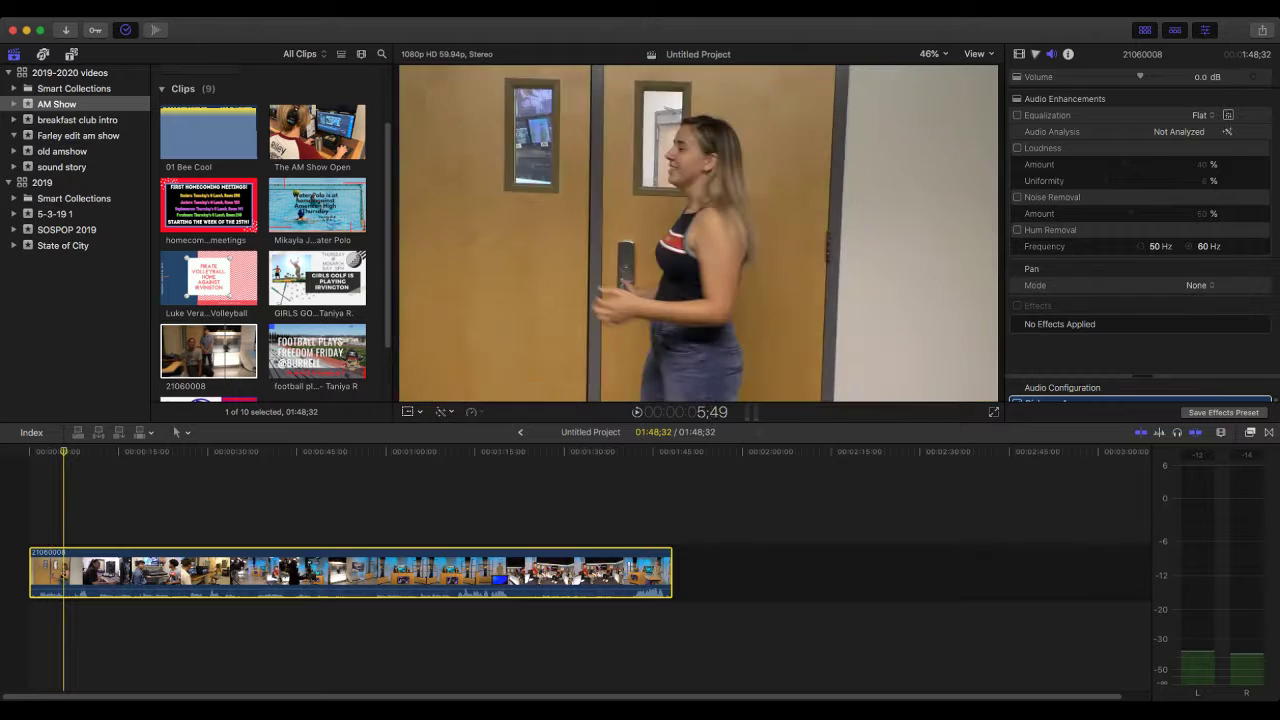
Play the start of the 21060008 clip and step frame by frame to 1;26, just before the presenter starts speaking.
{"action": "key", "text": "Home"}
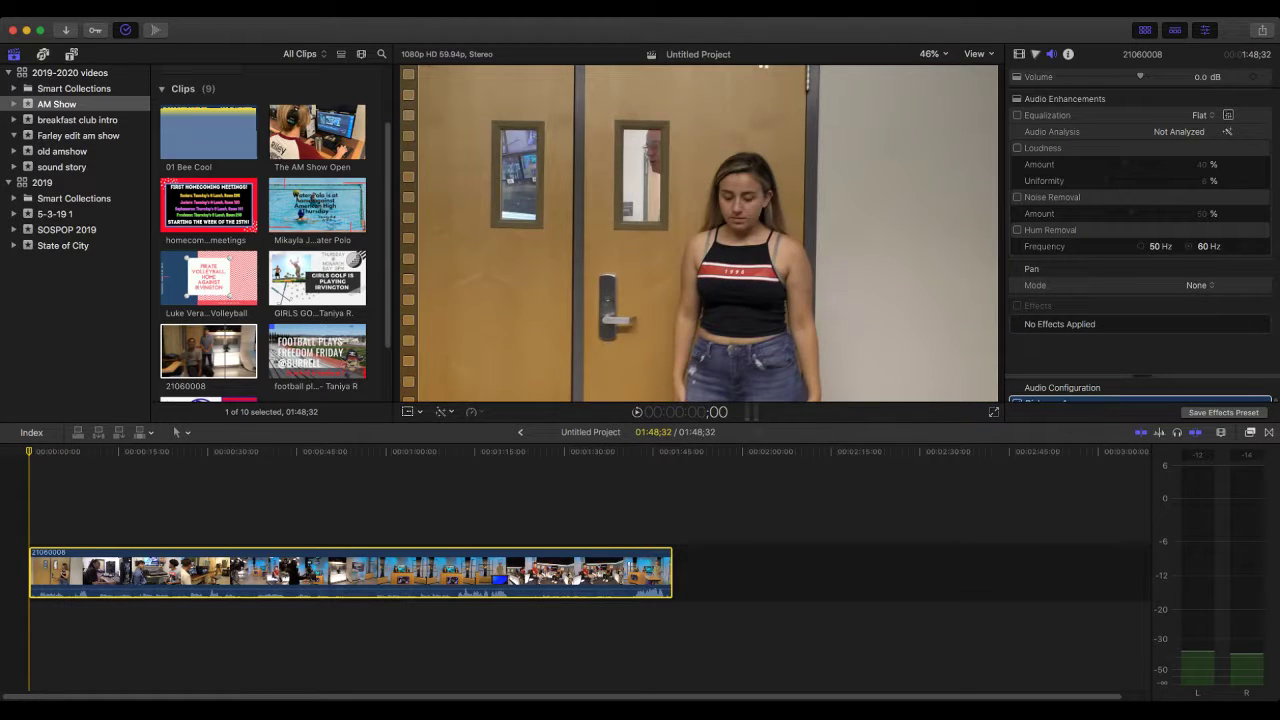
{"action": "key", "text": "space"}
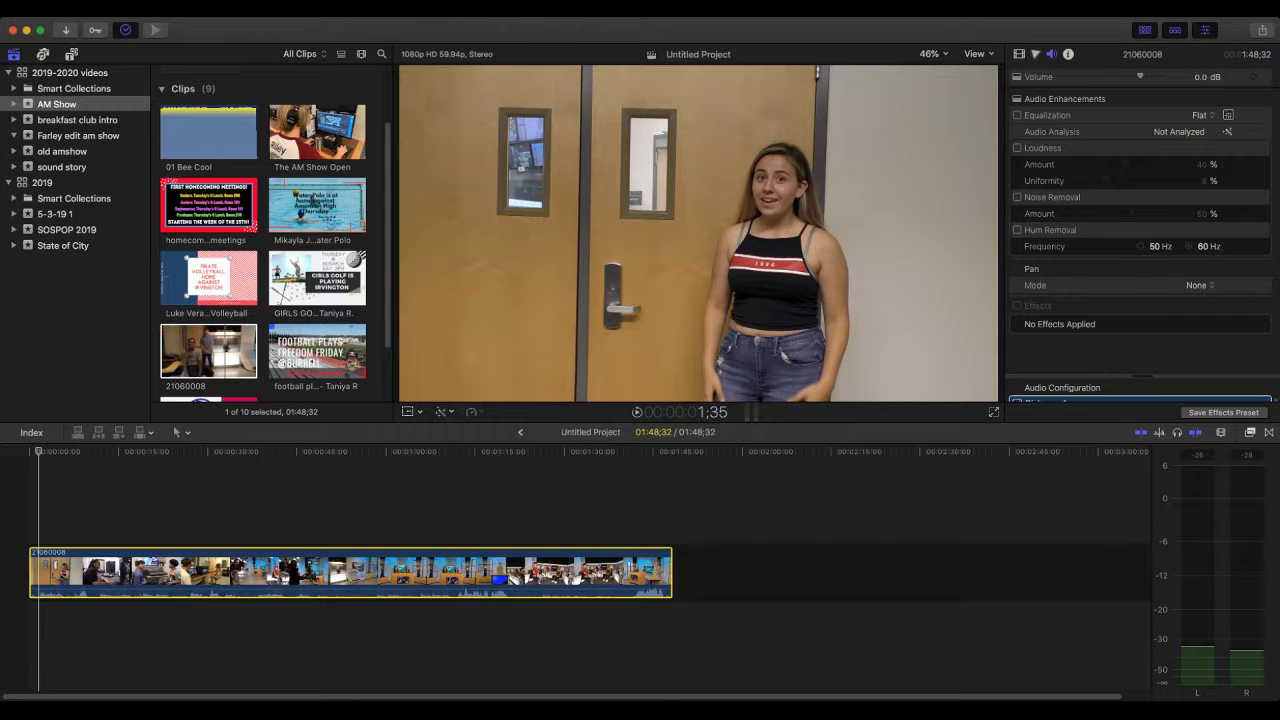
{"action": "key", "text": "Left"}
{"action": "key", "text": "Left"}
{"action": "key", "text": "Left"}
{"action": "key", "text": "Left"}
{"action": "key", "text": "Left"}
{"action": "key", "text": "Left"}
{"action": "key", "text": "Left"}
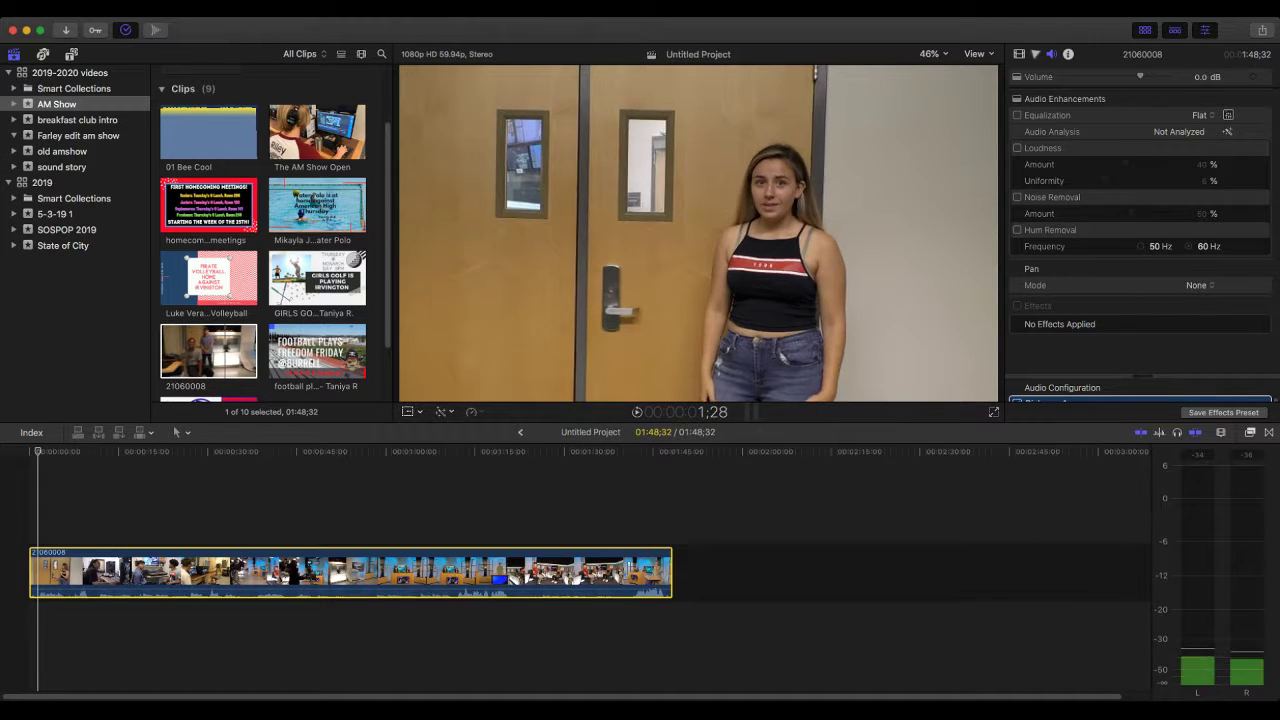
{"action": "key", "text": "Right"}
{"action": "key", "text": "Right"}
{"action": "key", "text": "Right"}
{"action": "key", "text": "Right"}
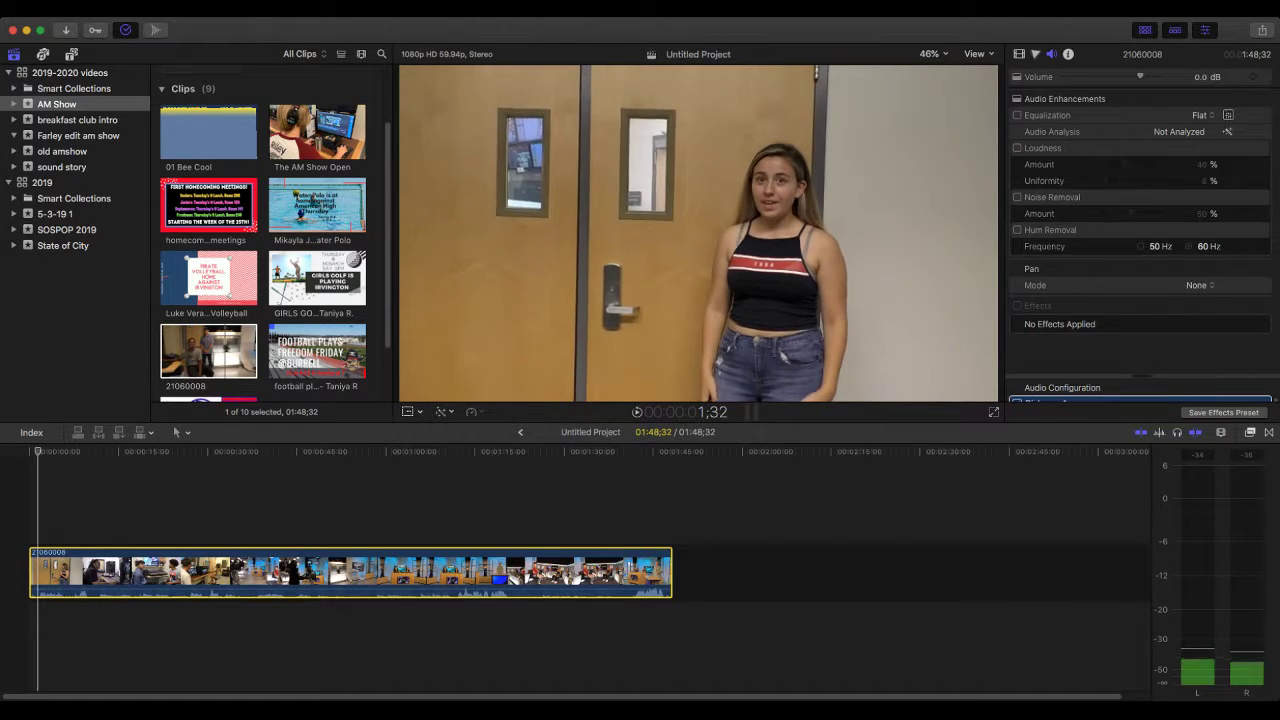
{"action": "key", "text": "Right"}
{"action": "key", "text": "Right"}
{"action": "key", "text": "Right"}
{"action": "key", "text": "Right"}
{"action": "key", "text": "Right"}
{"action": "key", "text": "Right"}
{"action": "key", "text": "Left"}
{"action": "key", "text": "Left"}
{"action": "key", "text": "Left"}
{"action": "key", "text": "Left"}
{"action": "key", "text": "Left"}
{"action": "key", "text": "Left"}
{"action": "key", "text": "Left"}
{"action": "key", "text": "Left"}
{"action": "key", "text": "Left"}
{"action": "key", "text": "Left"}
{"action": "key", "text": "Left"}
{"action": "key", "text": "Left"}
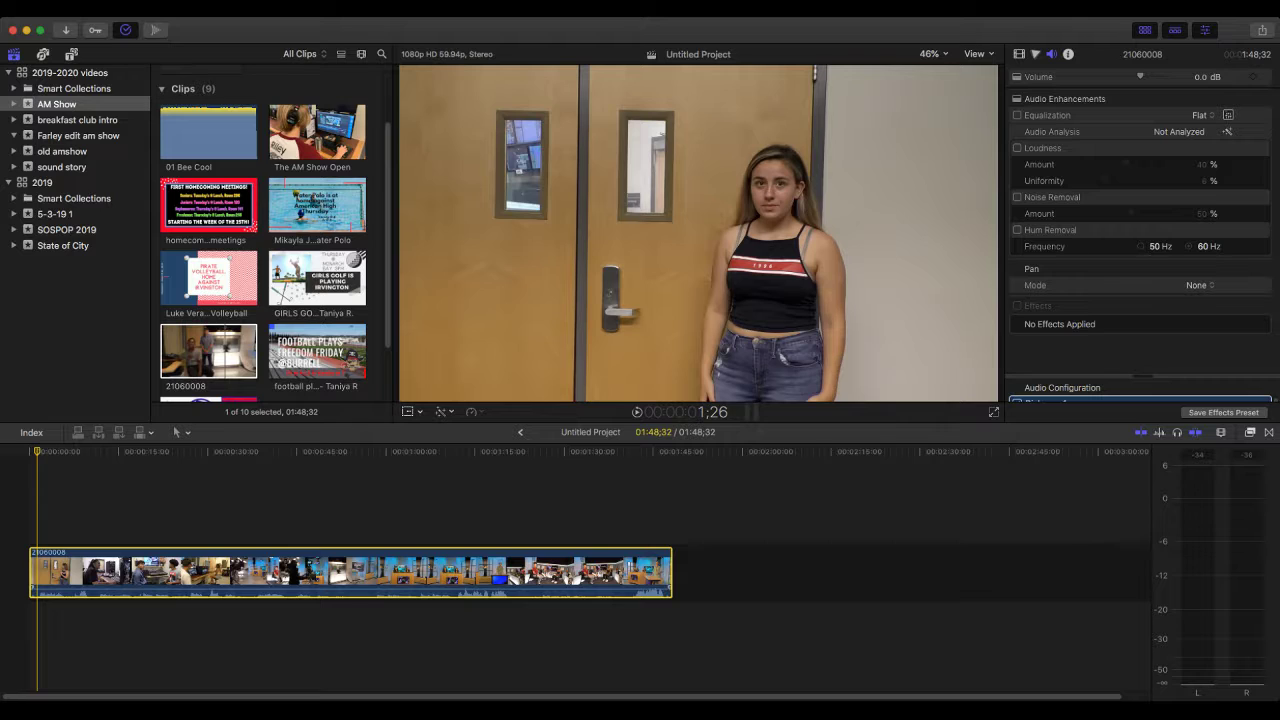
Trim the start of the 21060008 clip in the timeline to the playhead and play the new opening.
{"action": "key", "text": "Home"}
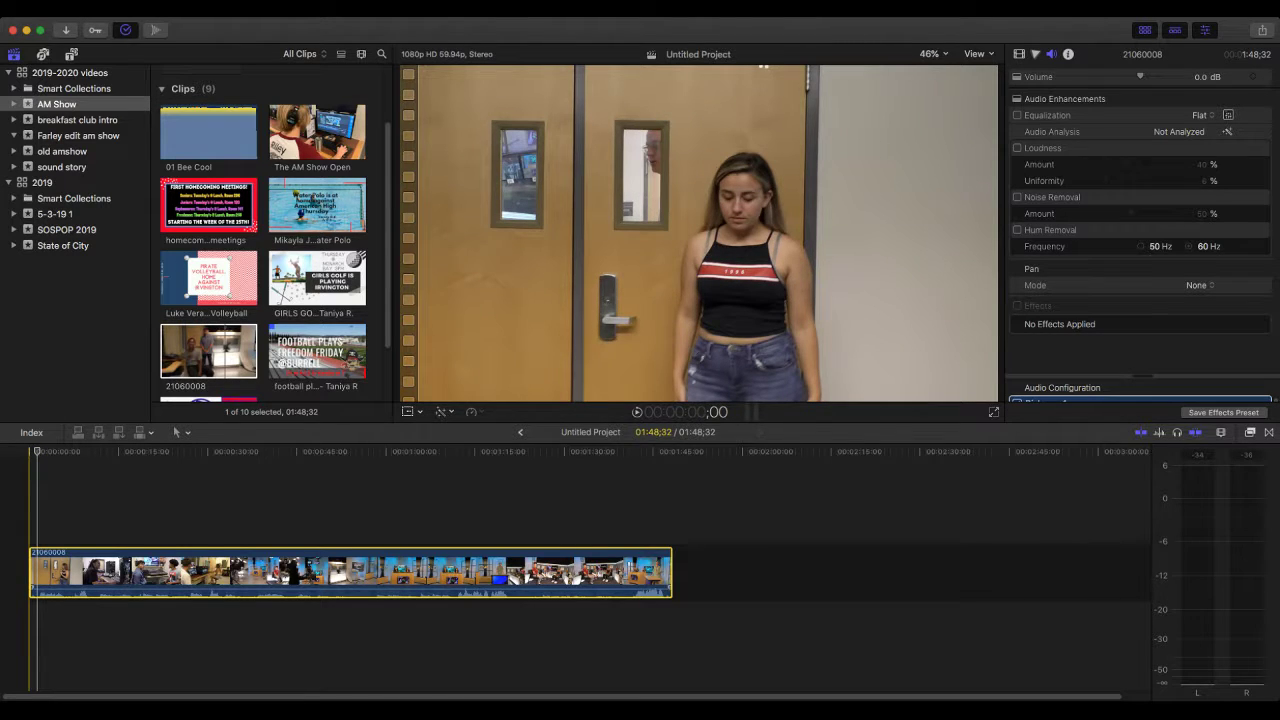
{"action": "left_click_drag", "start_coordinate": [31, 573], "coordinate": [38, 573]}
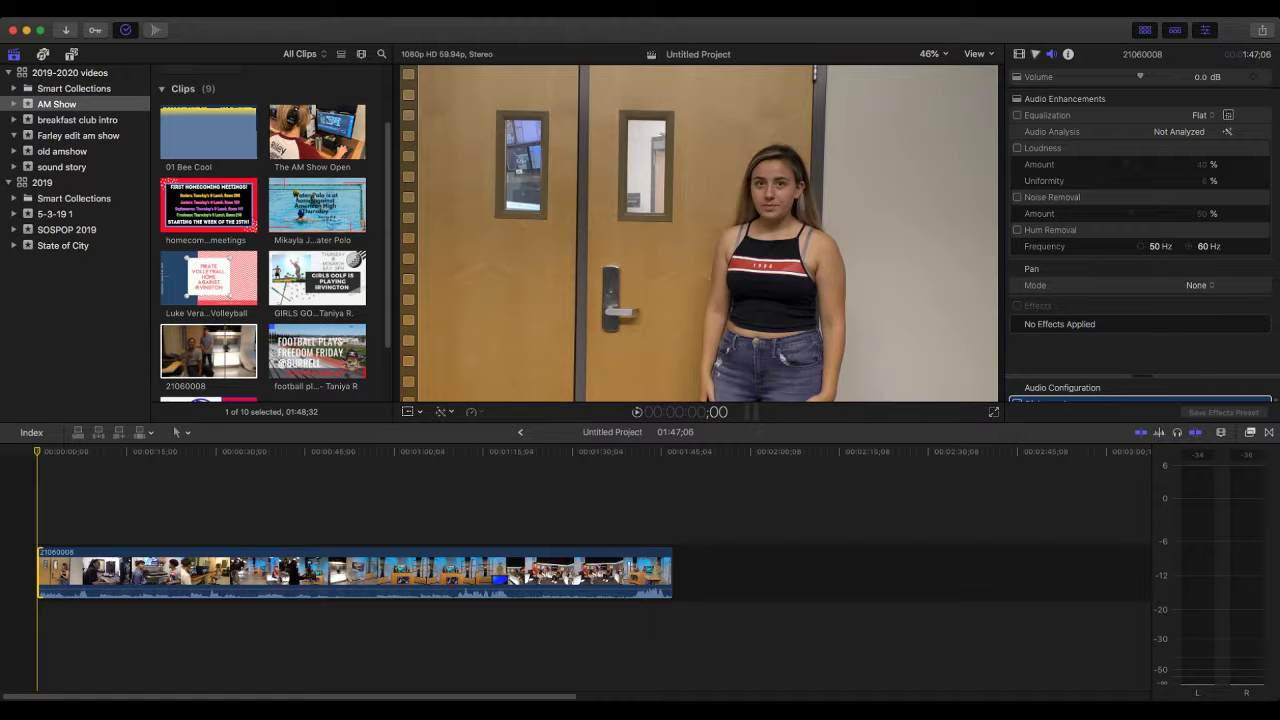
{"action": "key", "text": "space"}
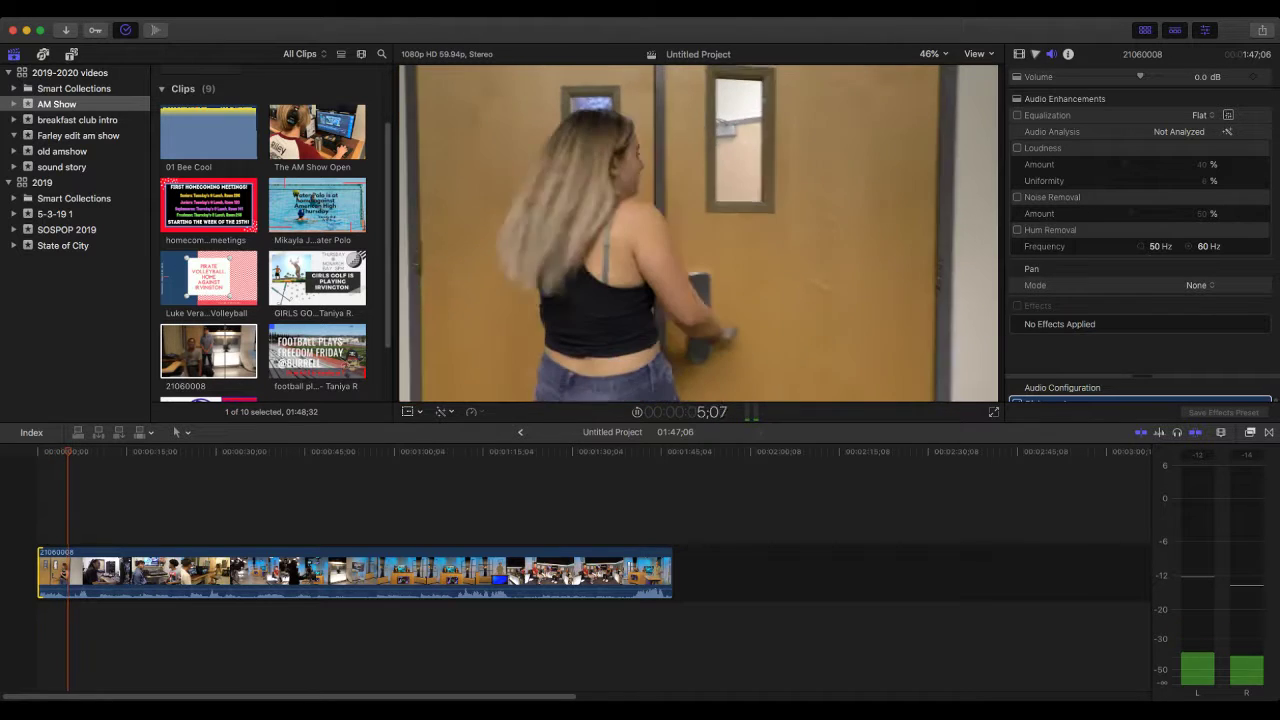
Connect the full 01 Bee Cool music track beneath the 21060008 clip, aligned with the start of the timeline.
{"action": "scroll", "coordinate": [208, 235], "scroll_direction": "up", "scroll_amount": 3}
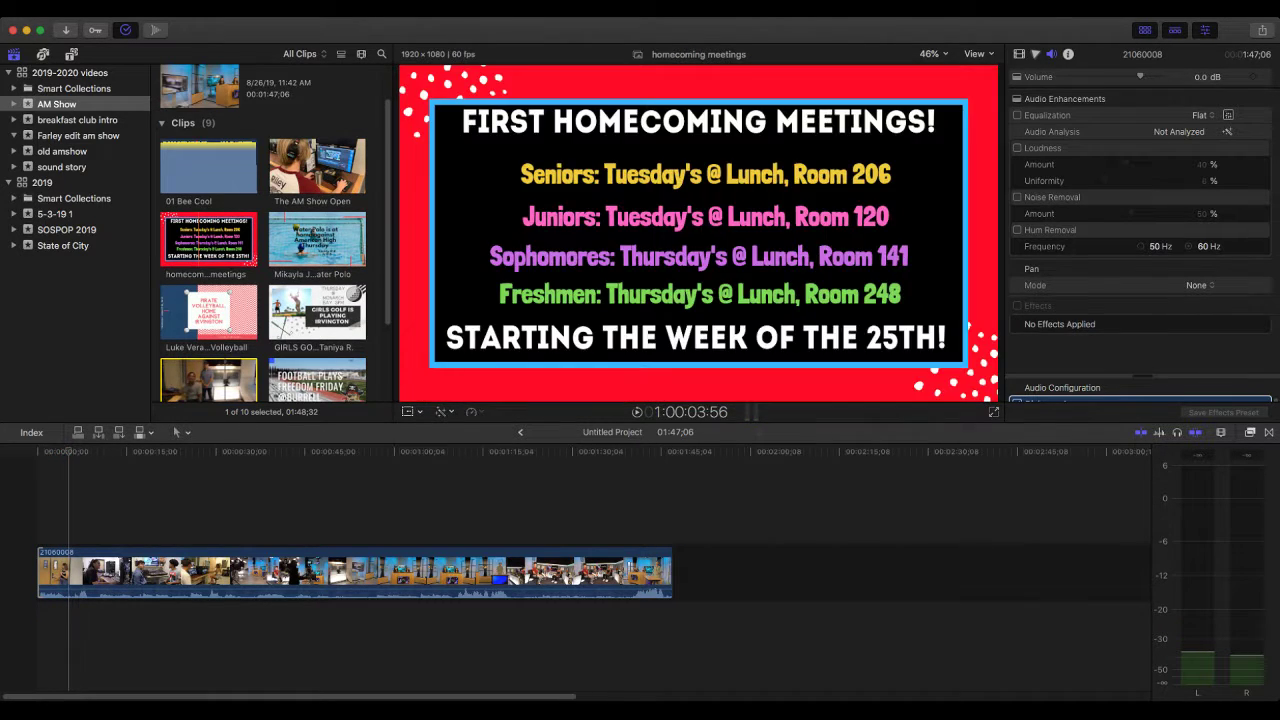
{"action": "left_click", "coordinate": [198, 166]}
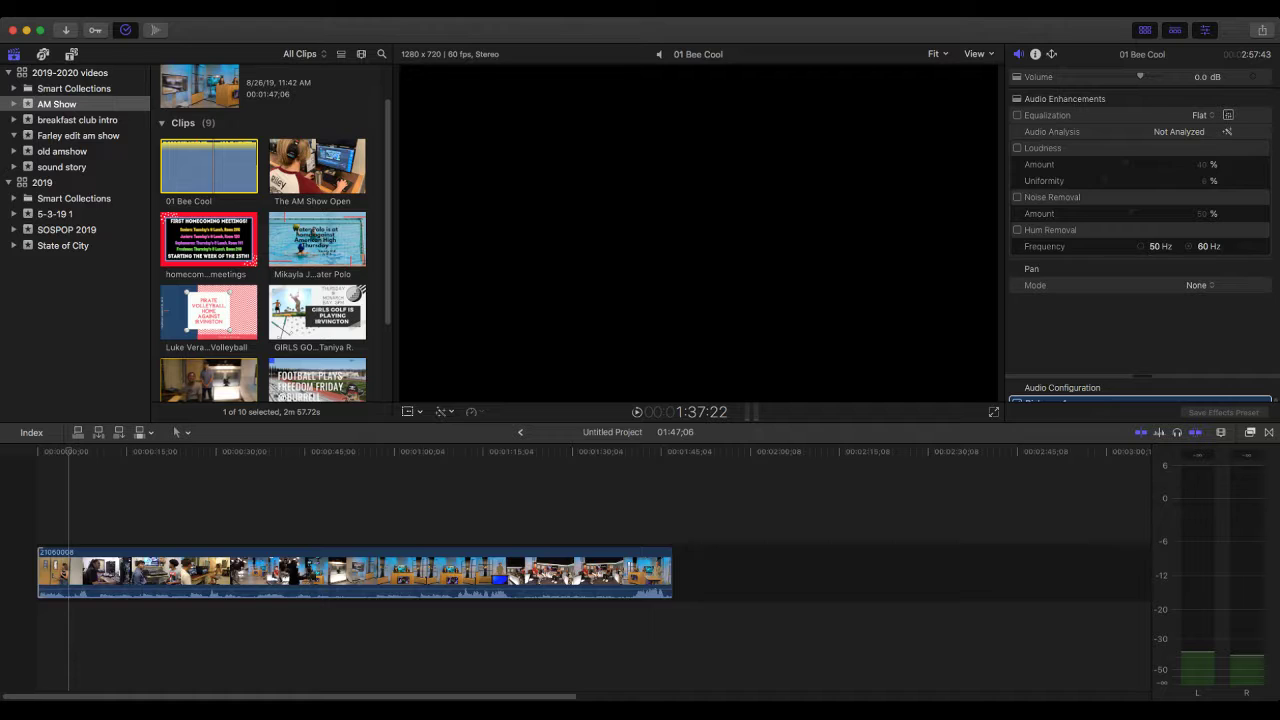
{"action": "left_click_drag", "start_coordinate": [200, 166], "coordinate": [39, 617]}
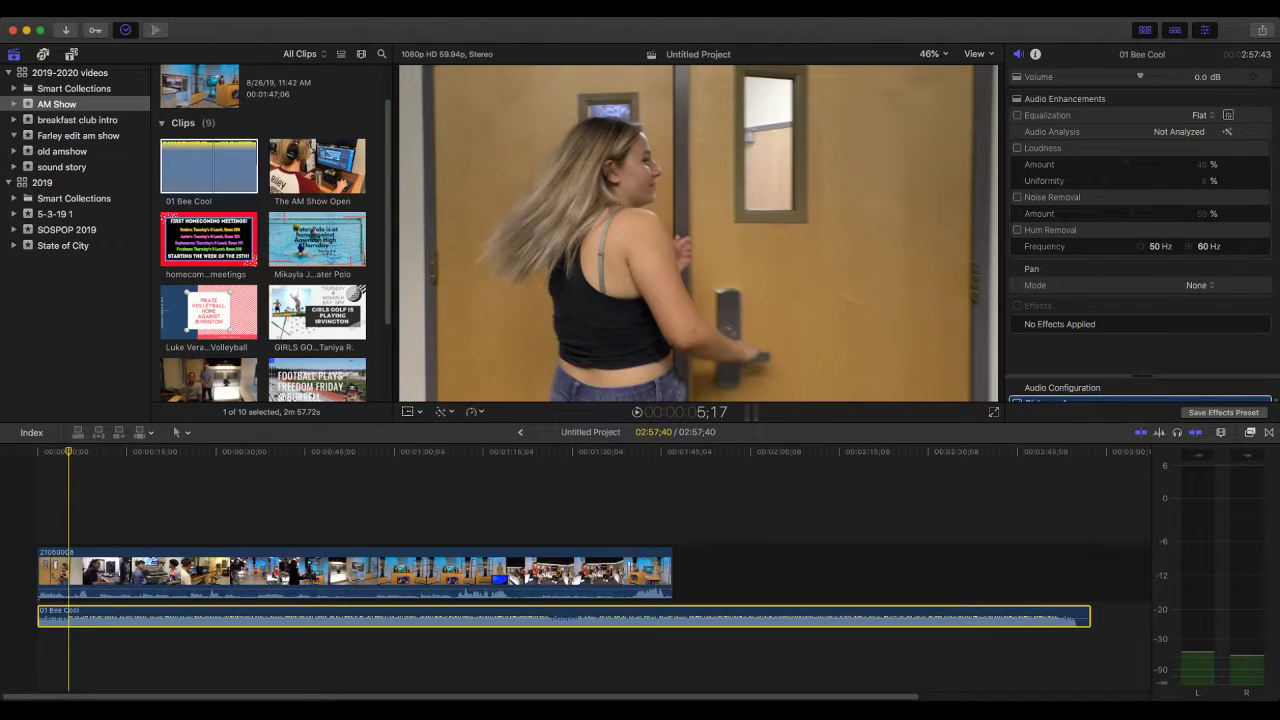
Listen to the music against the video, lower 01 Bee Cool to -21.0 dB and replay the project from the start.
{"action": "key", "text": "space"}
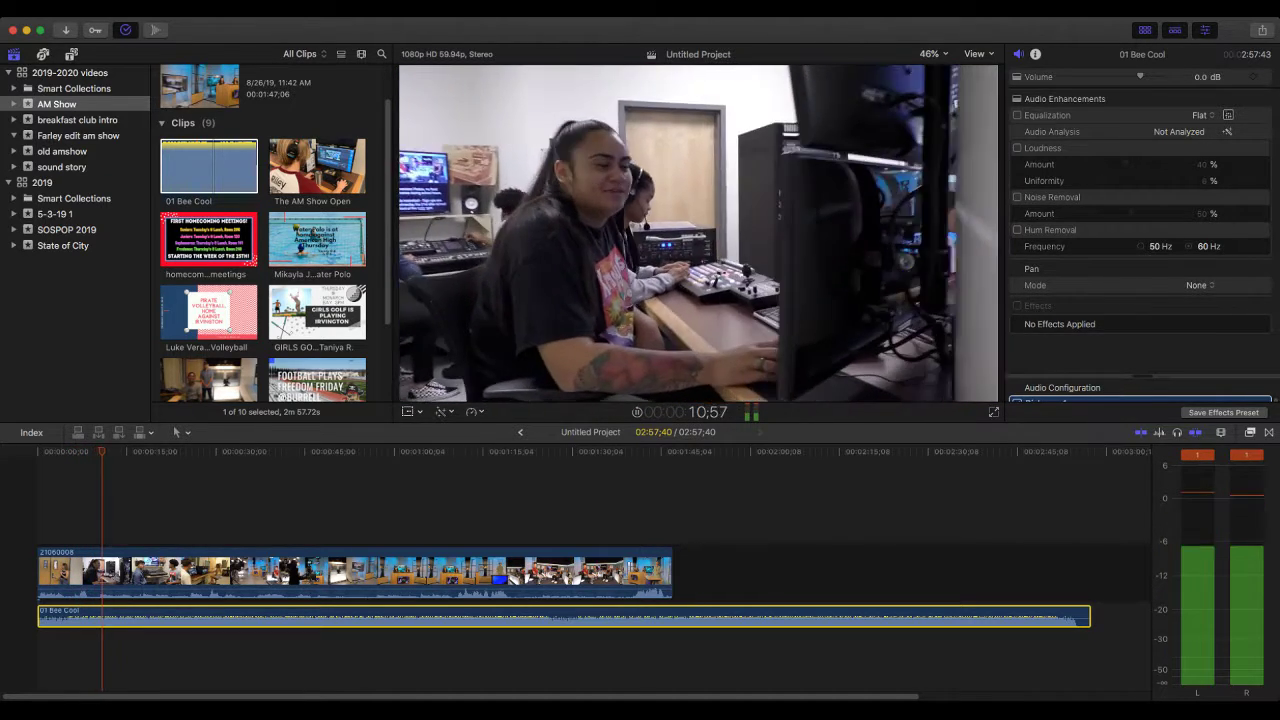
{"action": "key", "text": "space"}
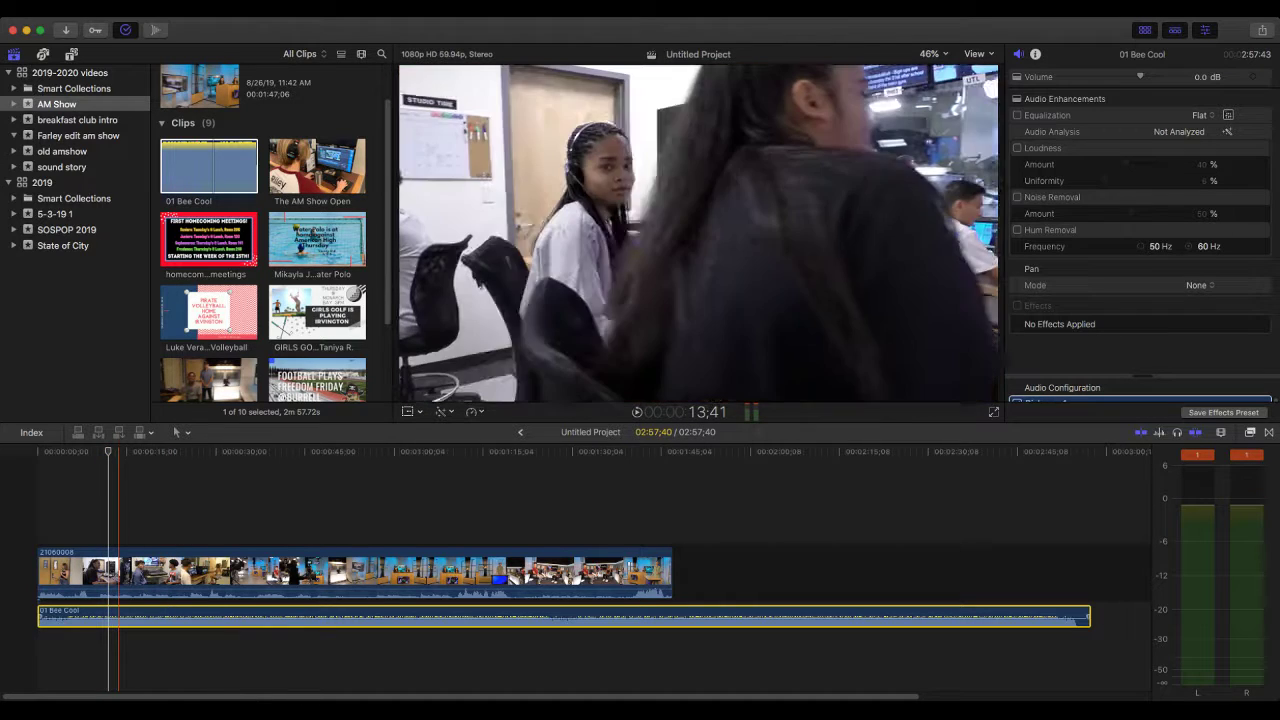
{"action": "left_click_drag", "start_coordinate": [117, 616], "coordinate": [117, 624]}
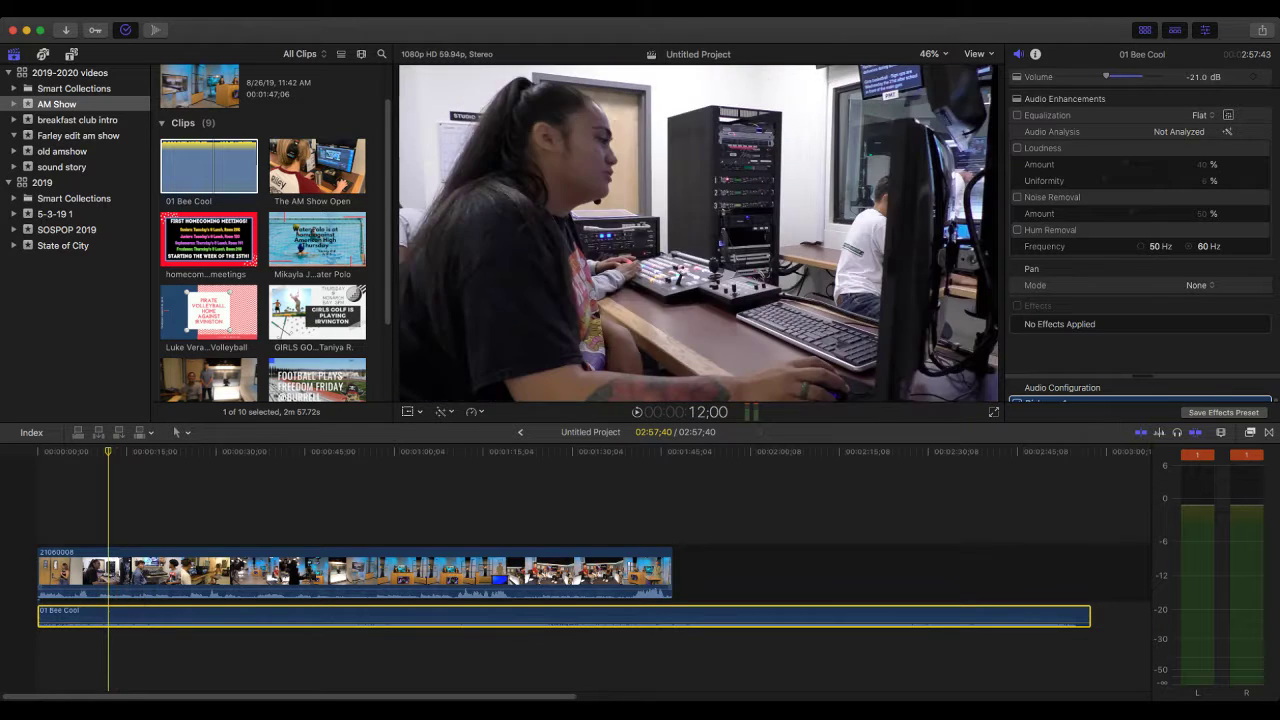
{"action": "left_click_drag", "start_coordinate": [108, 452], "coordinate": [37, 452]}
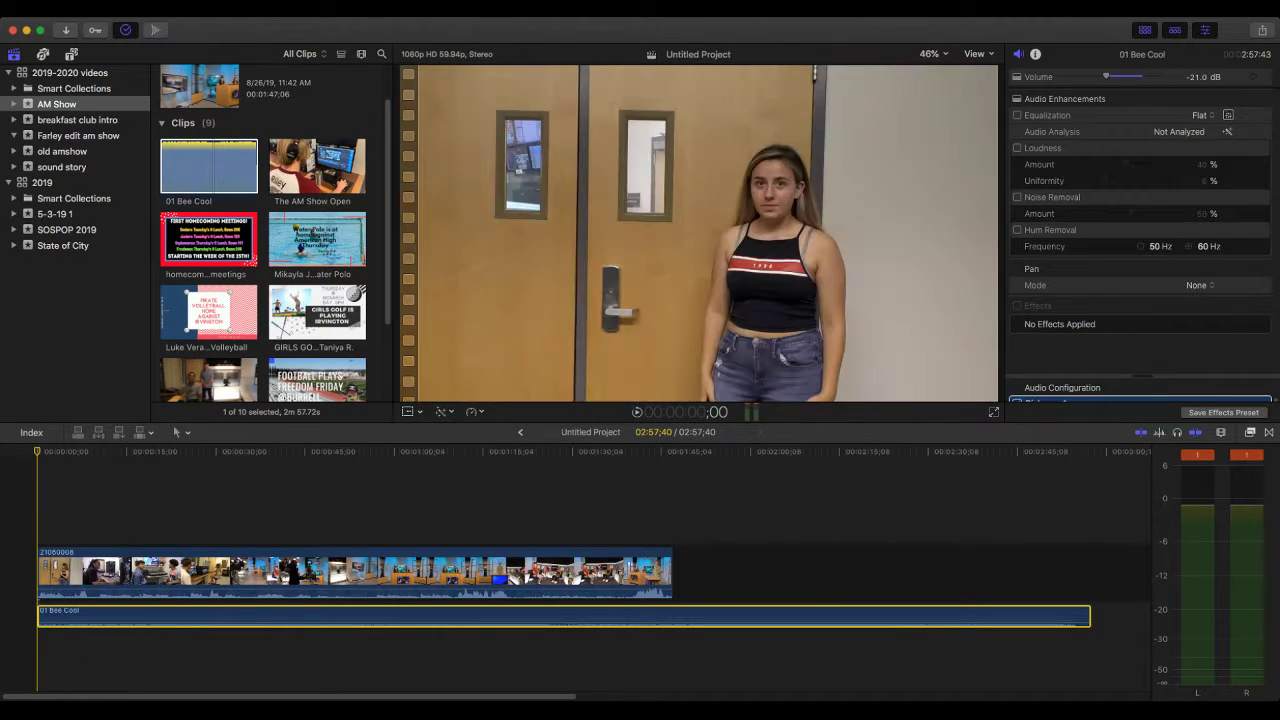
{"action": "key", "text": "space"}
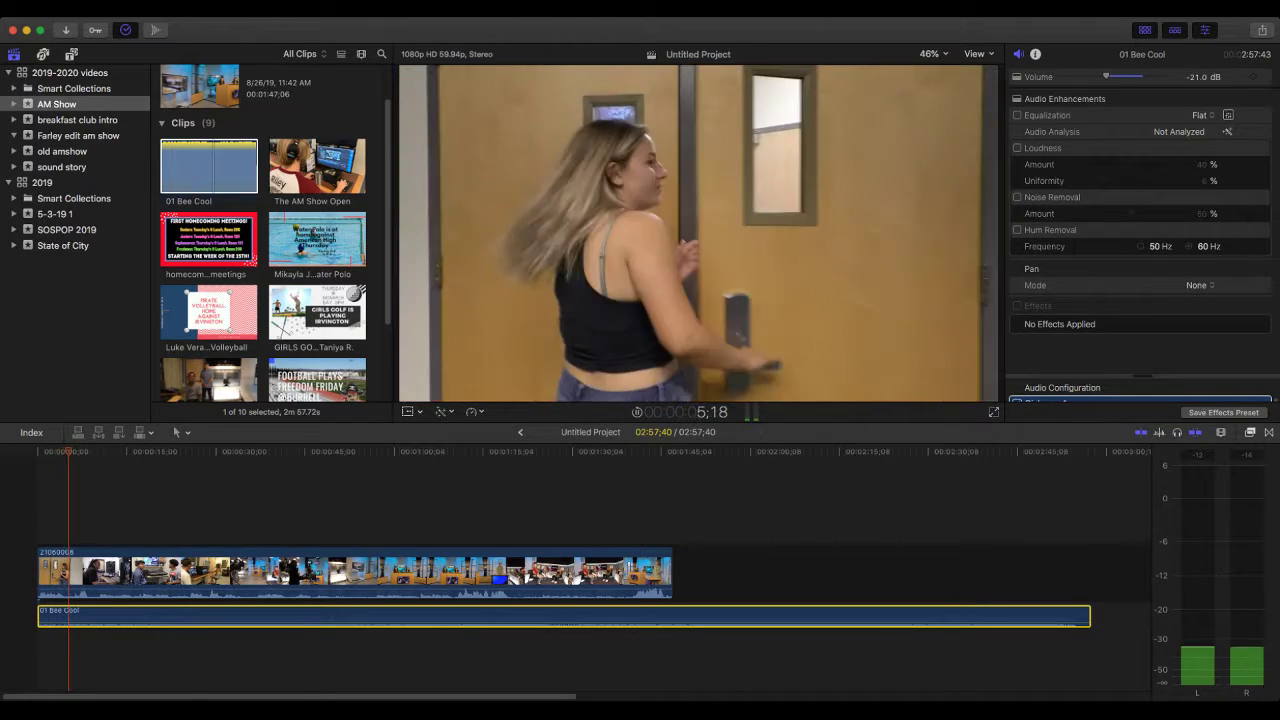
Set the volume of the 01 Bee Cool music track to -14.0 dB while the project plays.
{"action": "mouse_move", "coordinate": [131, 587]}
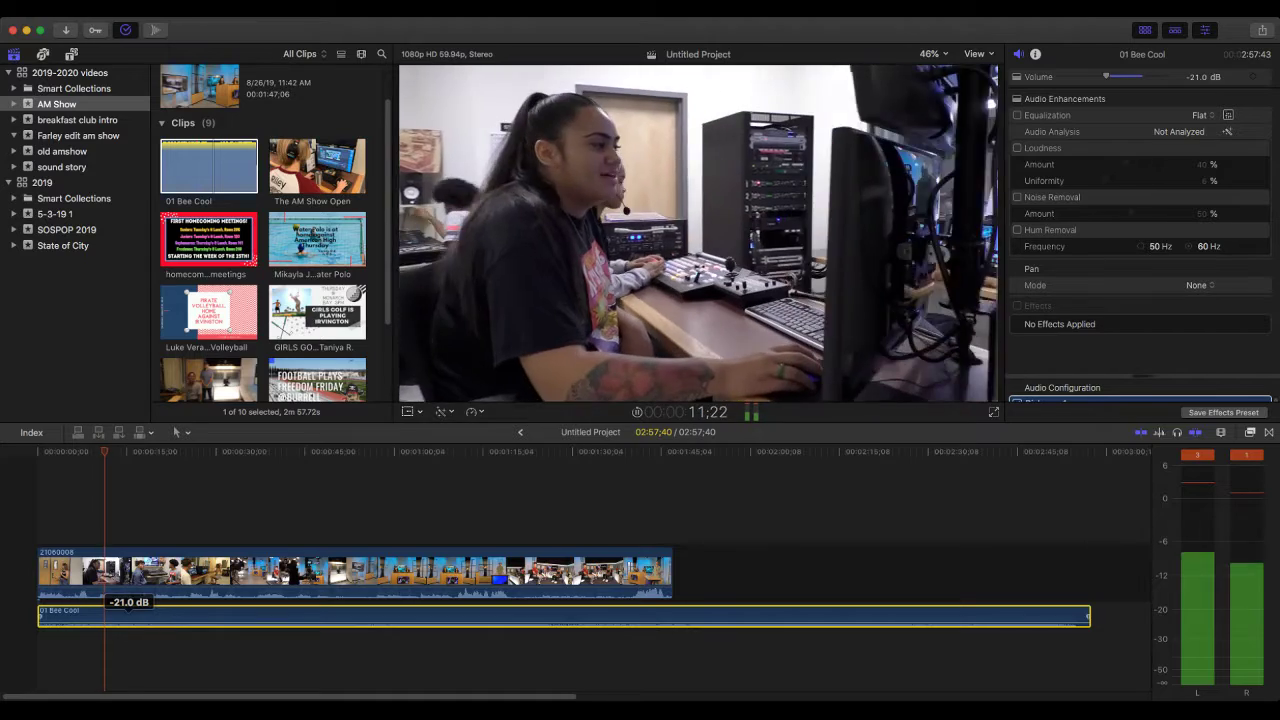
{"action": "left_click_drag", "start_coordinate": [127, 624], "coordinate": [127, 620]}
{"action": "key", "text": "ctrl+minus"}
{"action": "key", "text": "ctrl+minus"}
{"action": "key", "text": "ctrl+minus"}
{"action": "key", "text": "ctrl+minus"}
{"action": "key", "text": "ctrl+minus"}
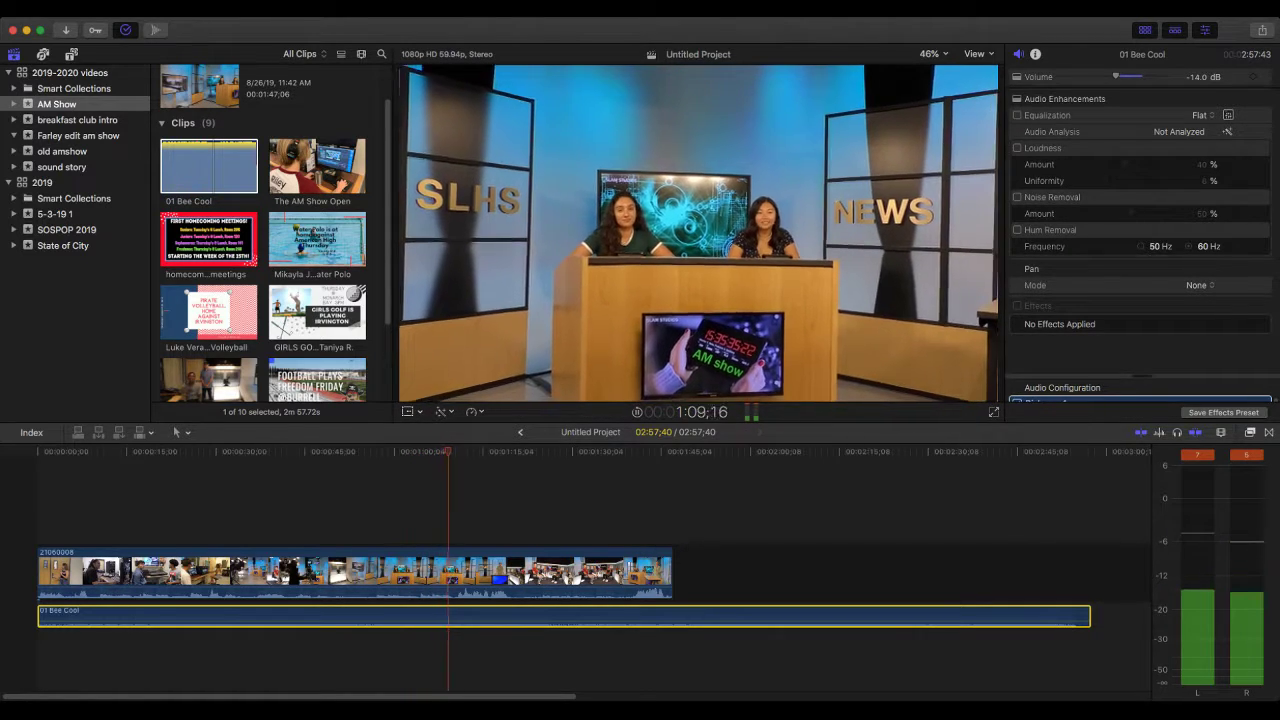
Stop playback, place the playhead at 1:10;05 and split the 21060008 clip there with the Blade tool.
{"action": "key", "text": "space"}
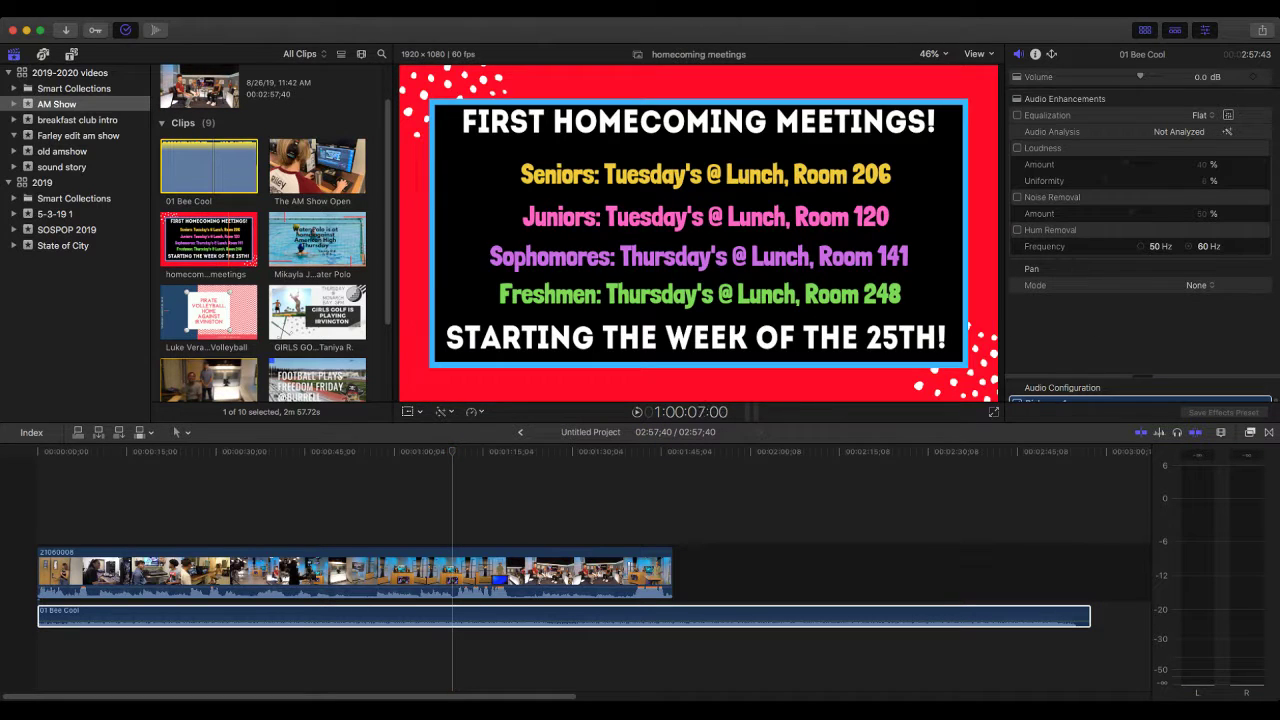
{"action": "left_click", "coordinate": [452, 617]}
{"action": "key", "text": "space"}
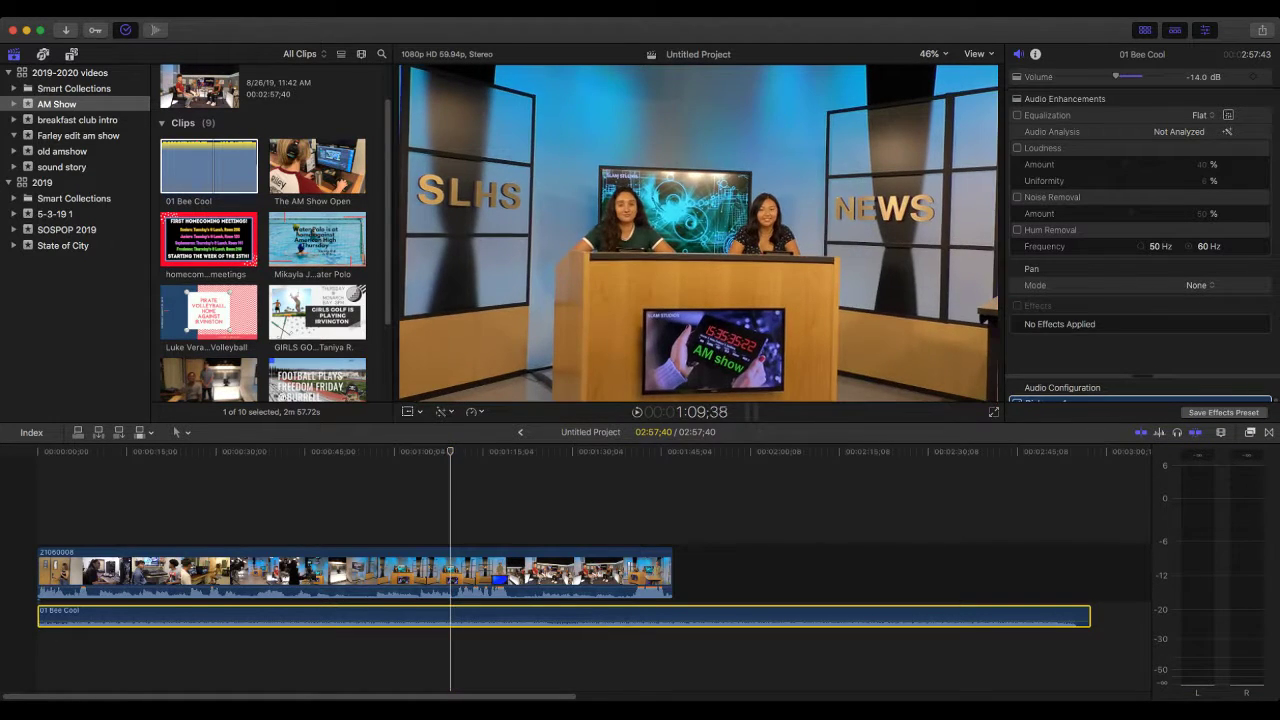
{"action": "left_click_drag", "start_coordinate": [454, 452], "coordinate": [453, 452]}
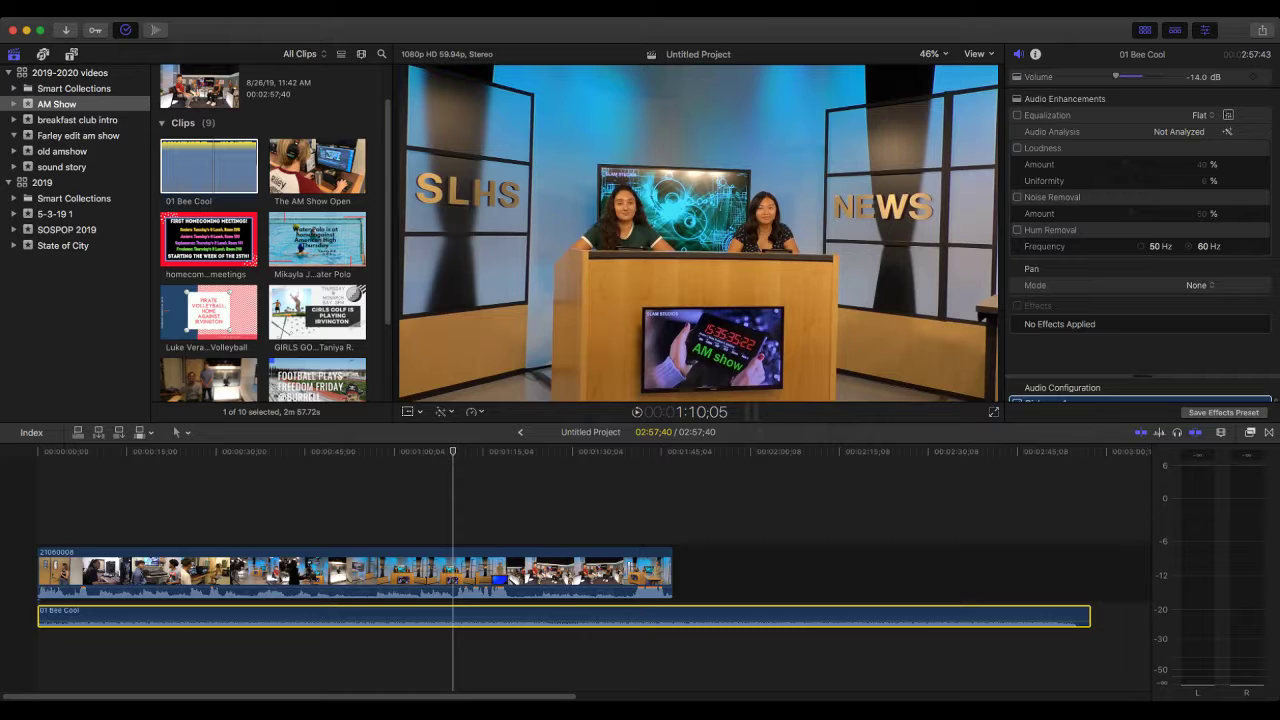
{"action": "key", "text": "super+1"}
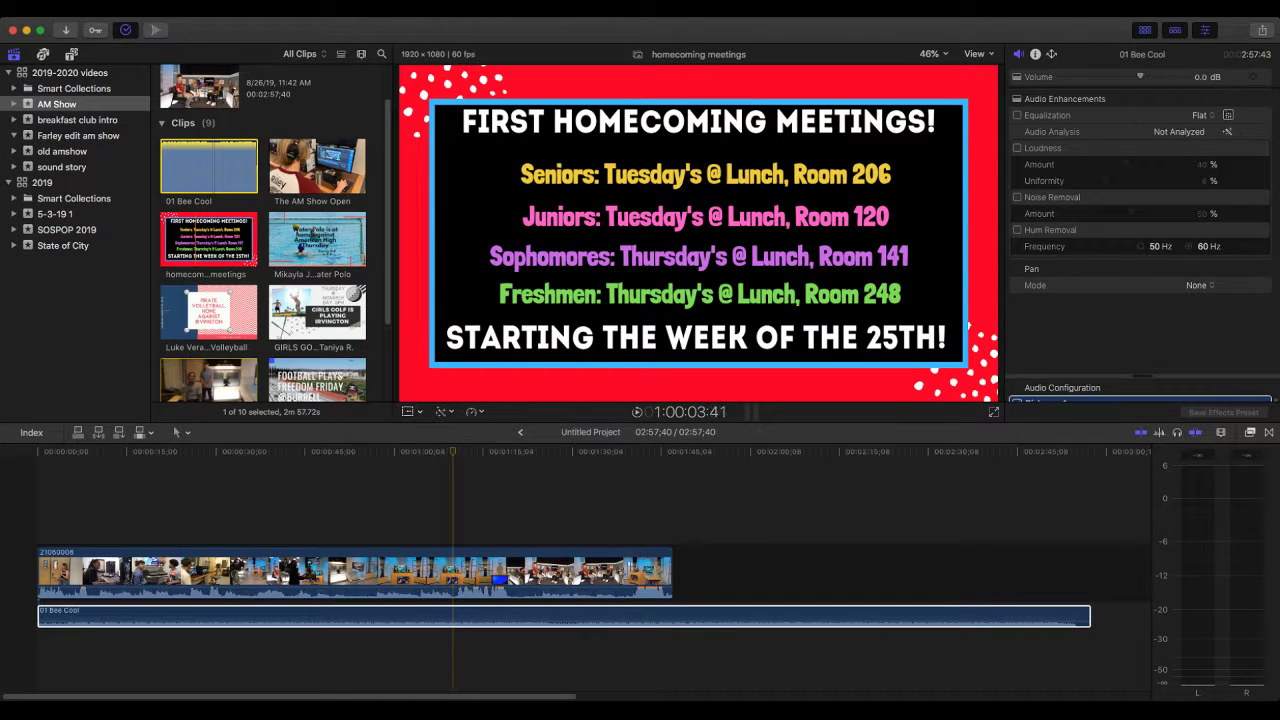
{"action": "left_click", "coordinate": [446, 617]}
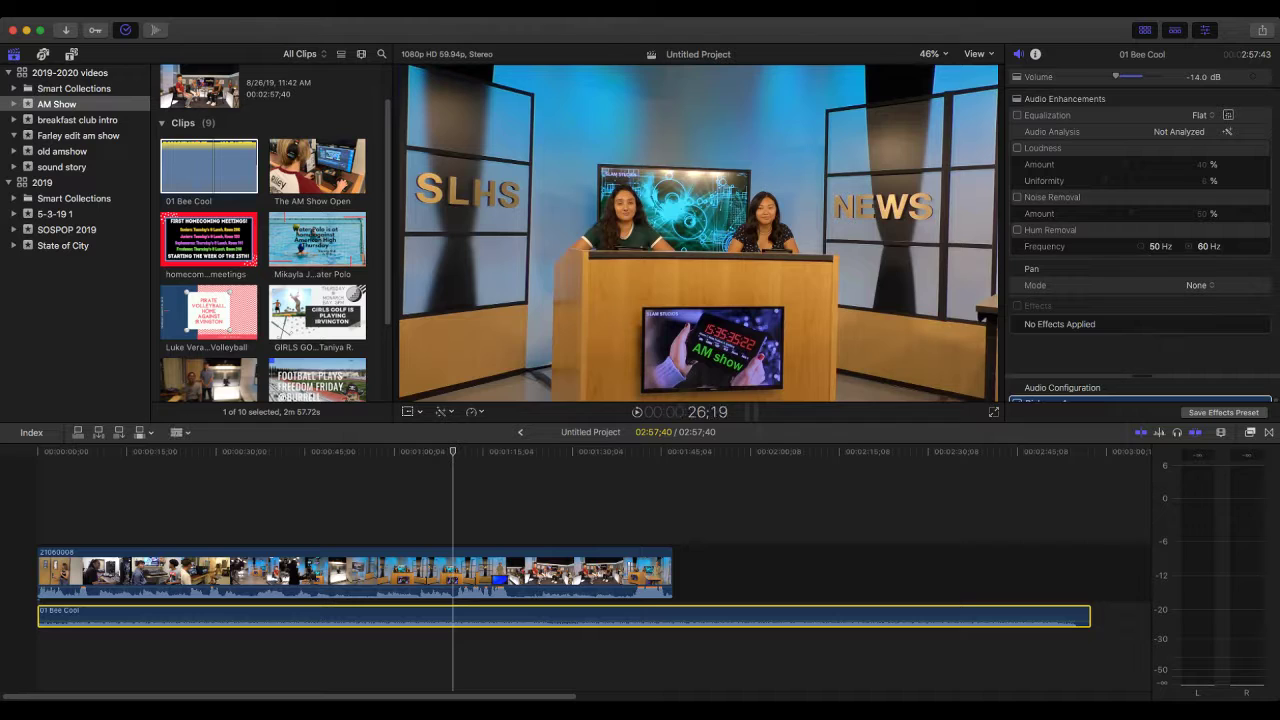
{"action": "left_click", "coordinate": [453, 572]}
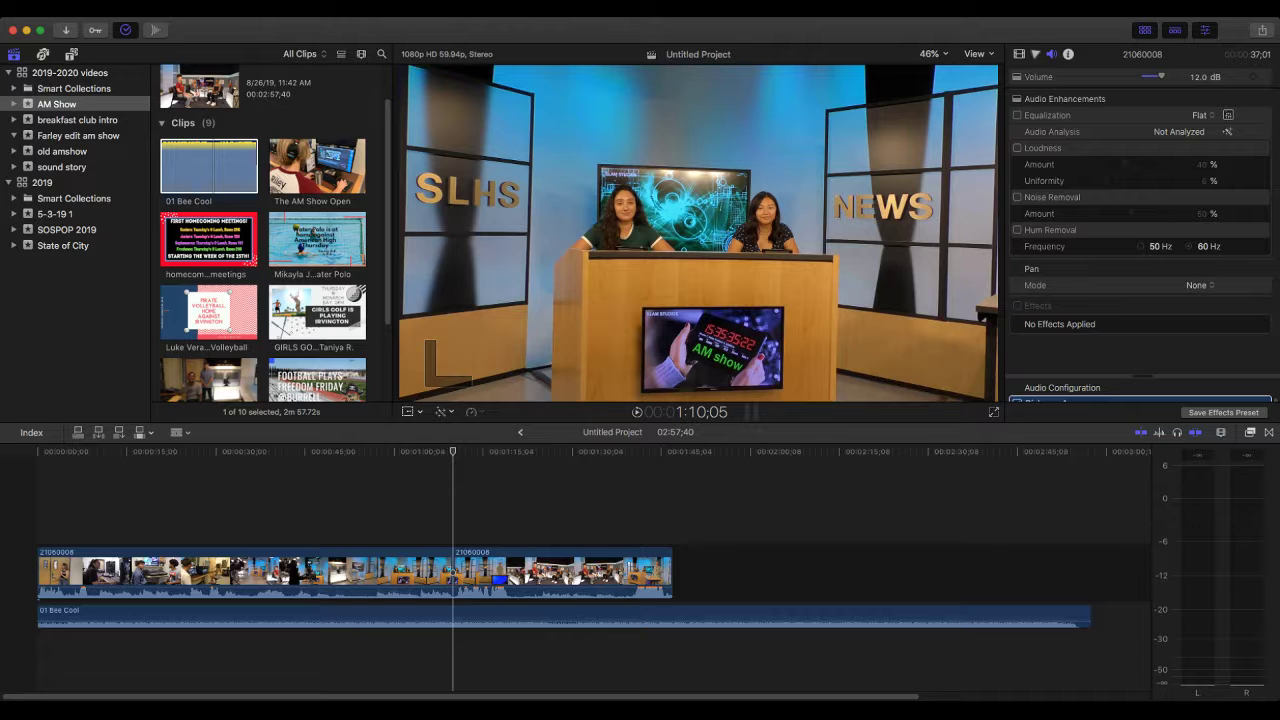
Insert a 2:56 section of the homecoming meetings graphic into the main storyline at the cut between the two 21060008 clips.
{"action": "left_click", "coordinate": [399, 525]}
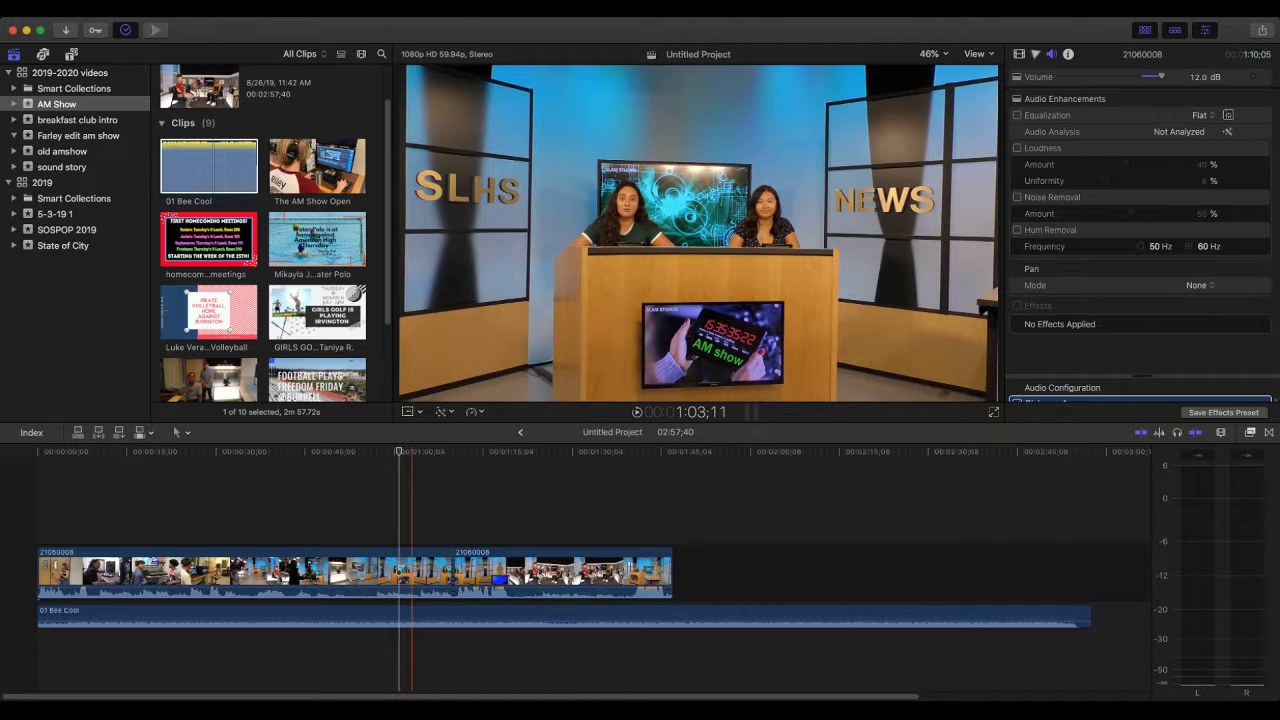
{"action": "left_click", "coordinate": [175, 240]}
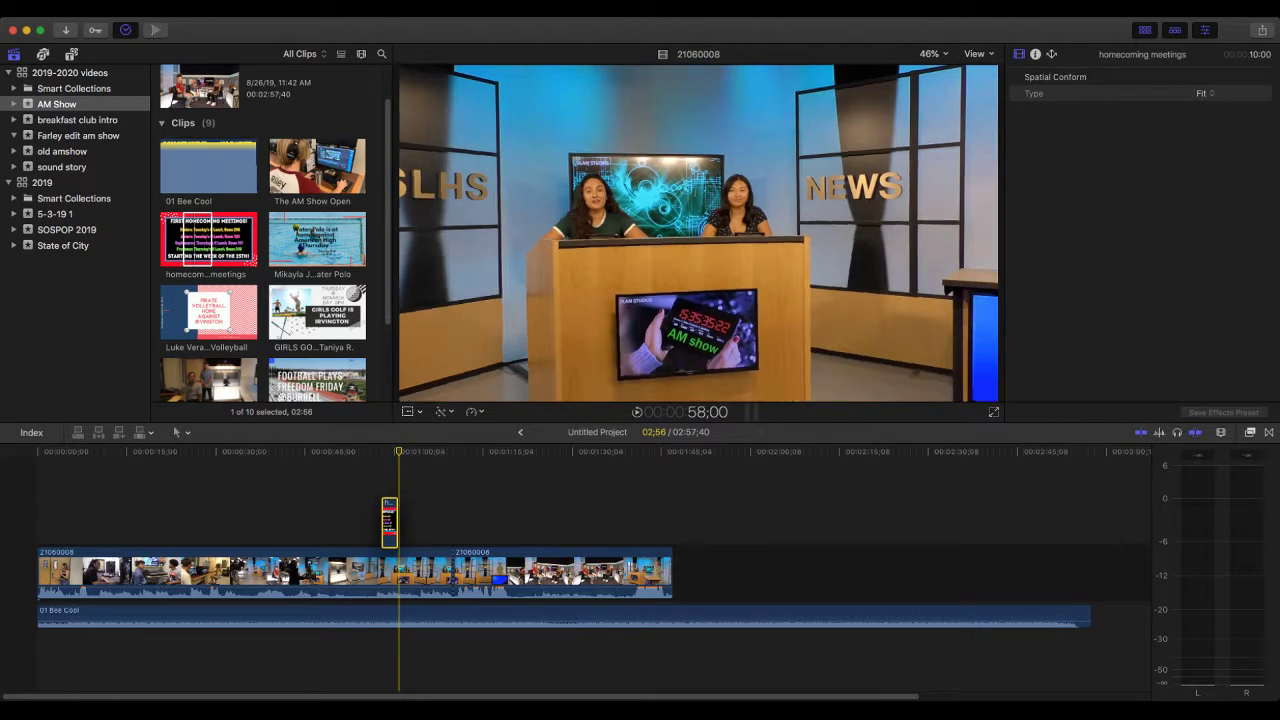
{"action": "left_click", "coordinate": [399, 572]}
{"action": "left_click", "coordinate": [460, 575]}
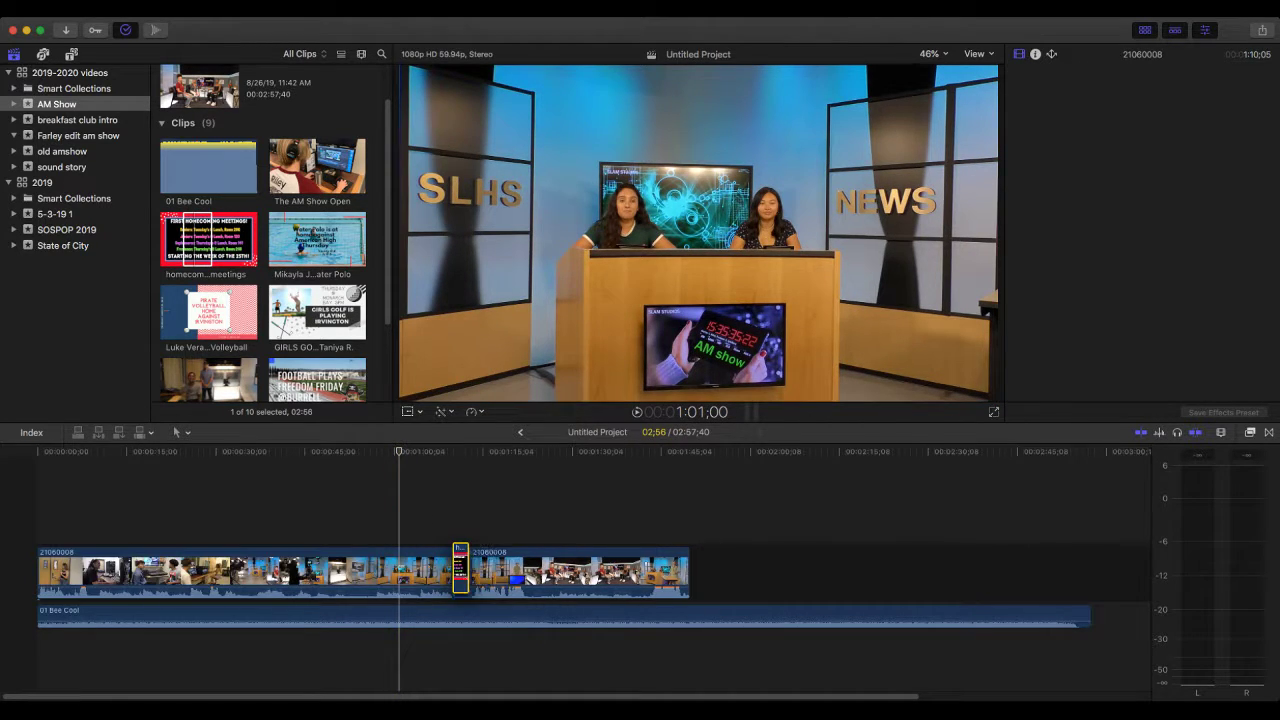
{"action": "key", "text": "w"}
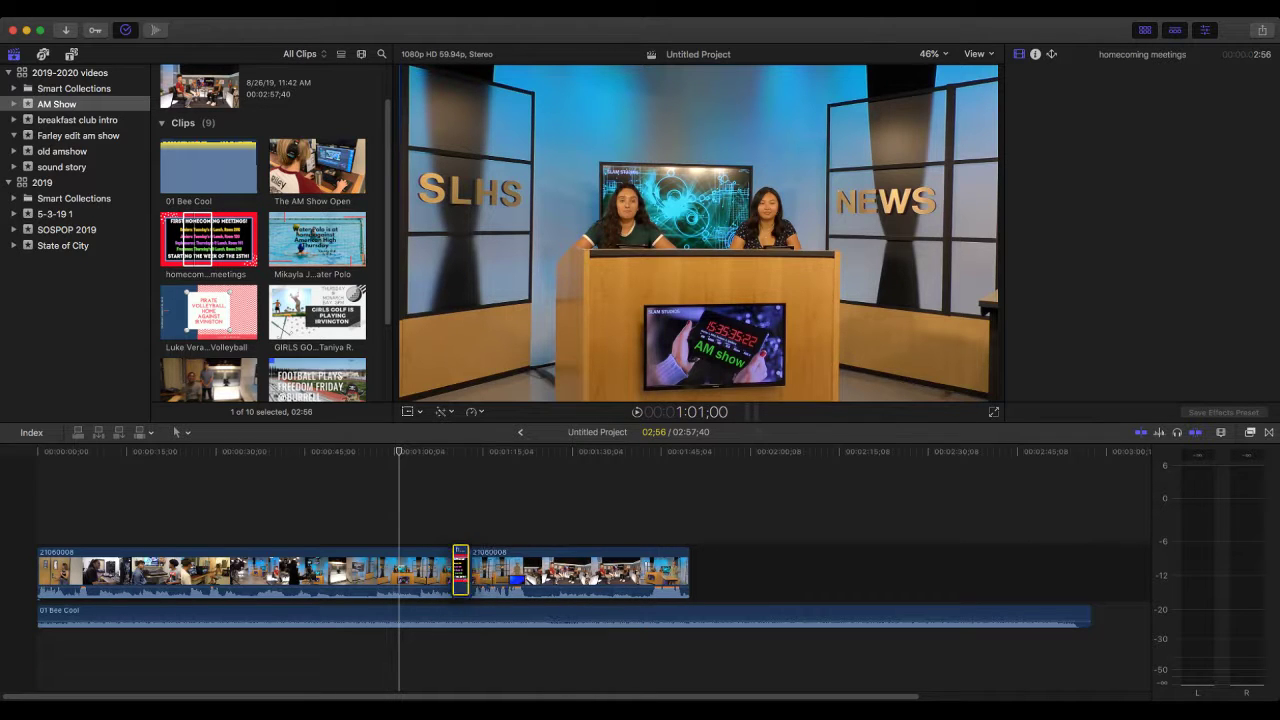
{"action": "left_click_drag", "start_coordinate": [461, 576], "coordinate": [459, 575]}
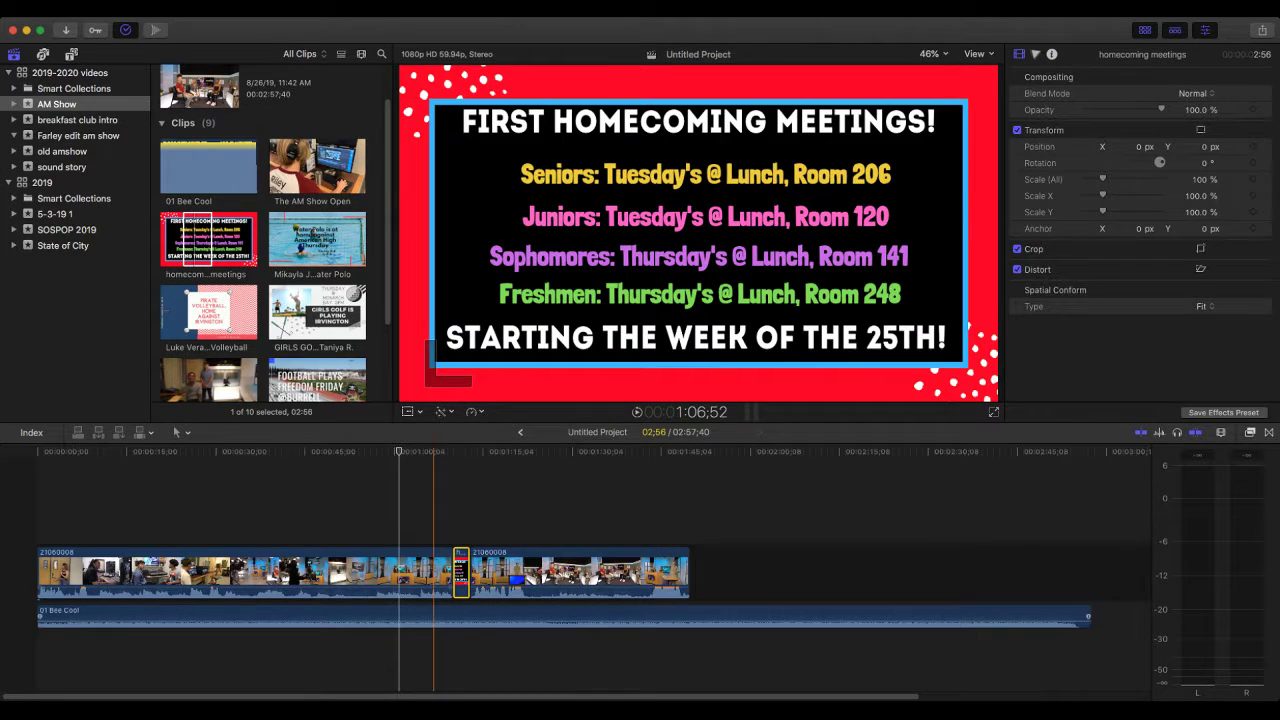
Play the timeline from 1:07;40 across the homecoming graphic and stop at 1:20;26, with the presenter at the single desk.
{"action": "left_click", "coordinate": [438, 451]}
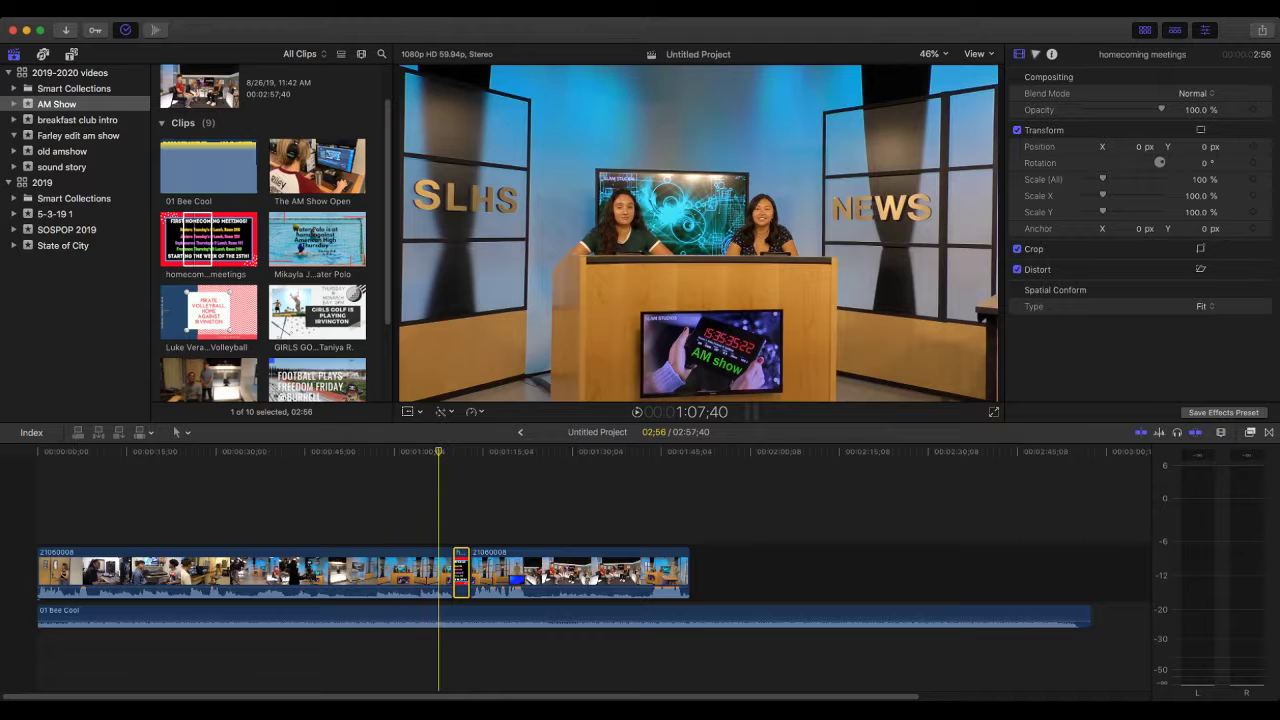
{"action": "key", "text": "space"}
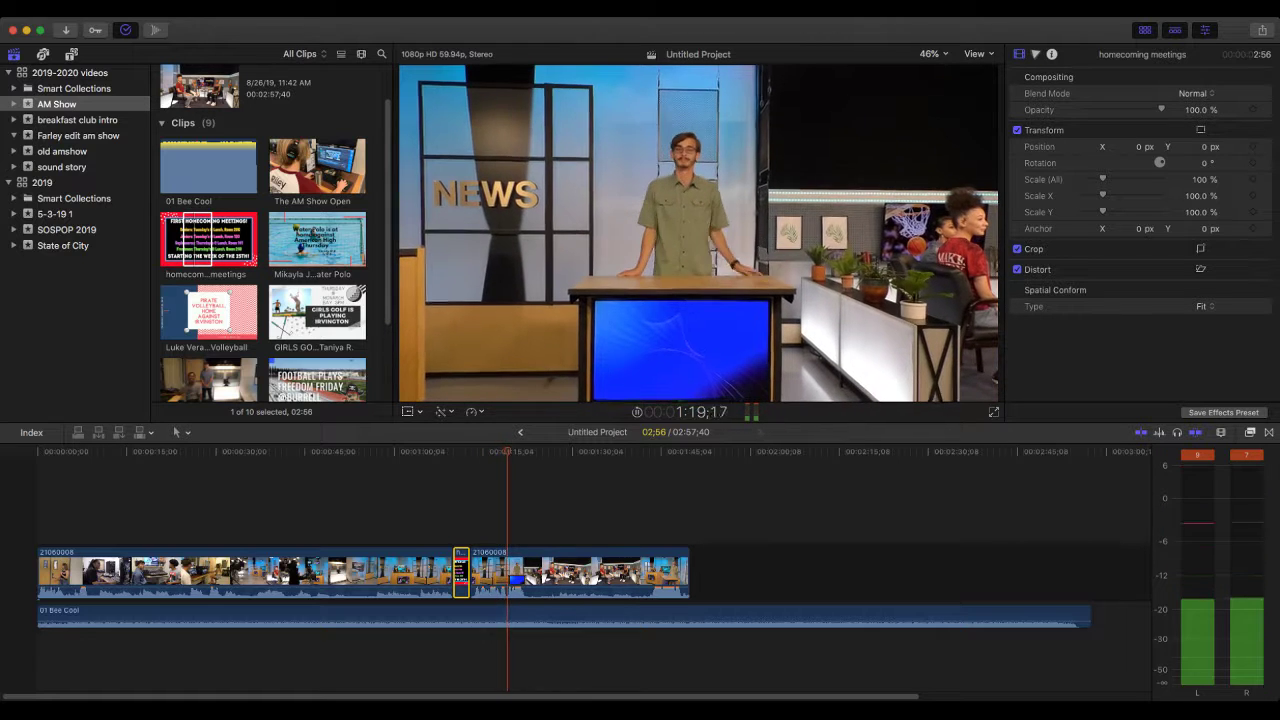
{"action": "key", "text": "space"}
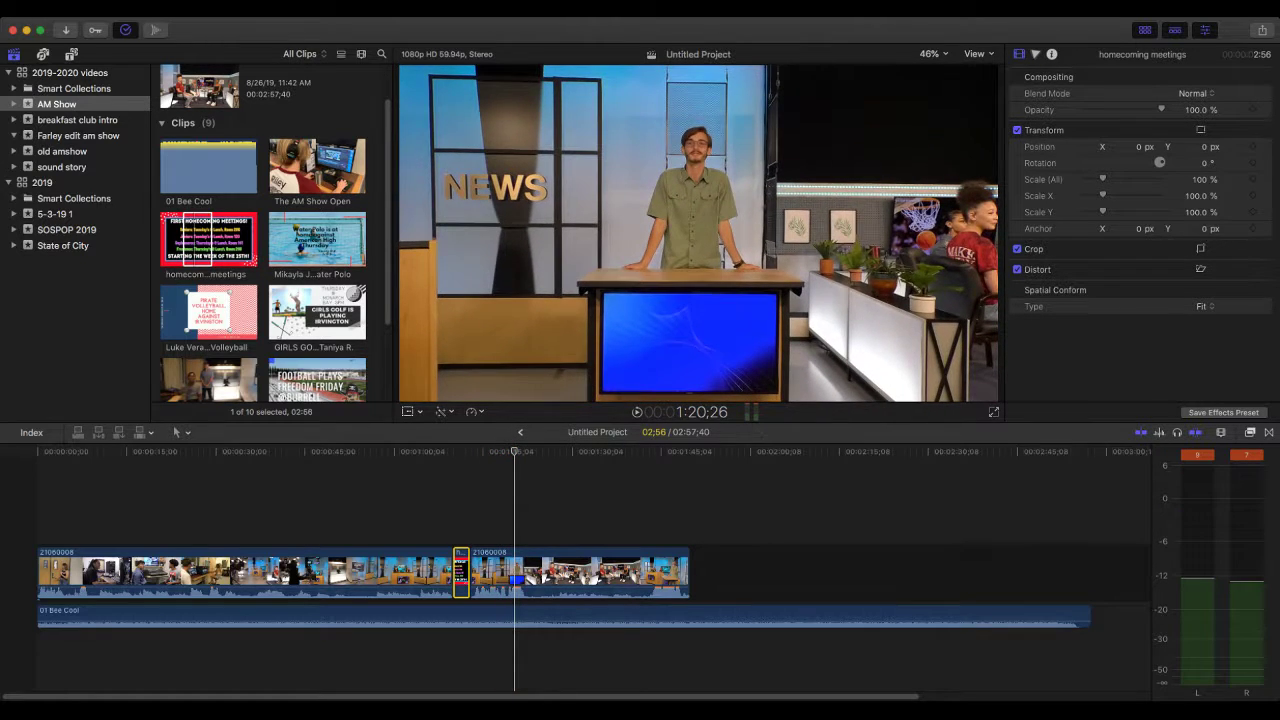
Connect a 1:32 section of the football plays freedom graphic above the second 21060008 clip at 1:20;26 and preview the lead-in.
{"action": "left_click", "coordinate": [295, 378]}
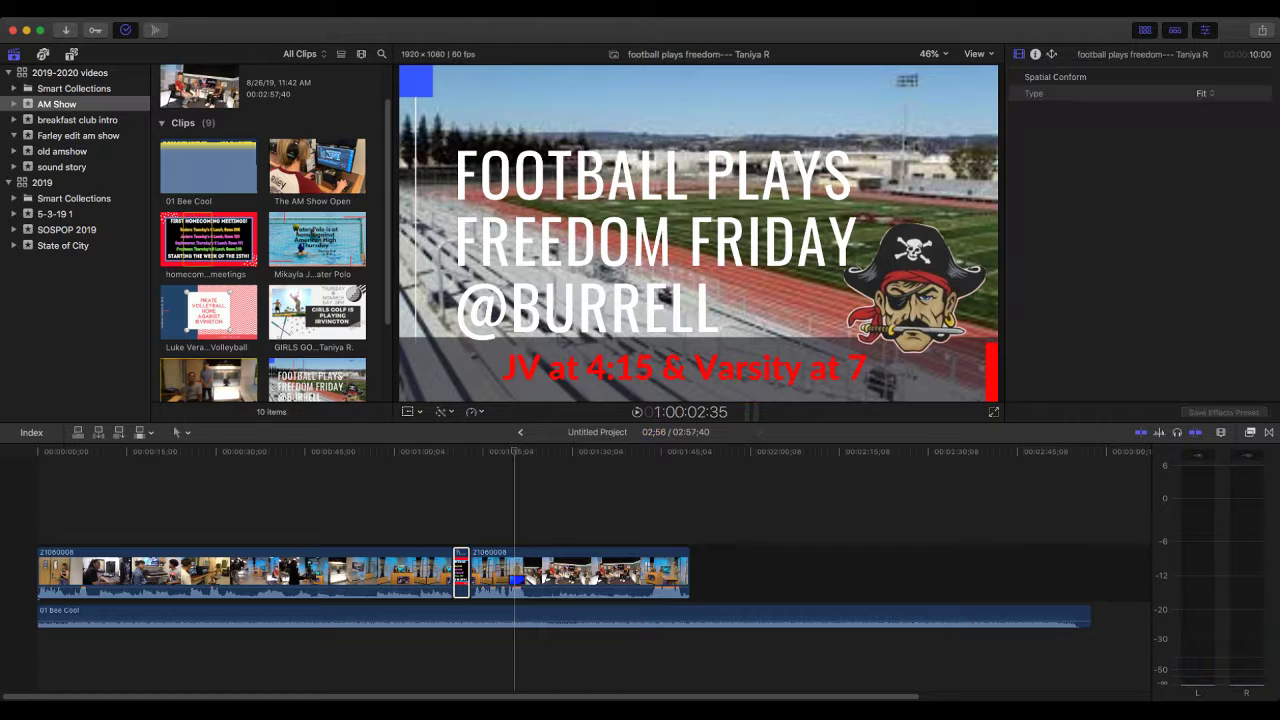
{"action": "left_click_drag", "start_coordinate": [294, 366], "coordinate": [519, 518]}
{"action": "key", "text": "space"}
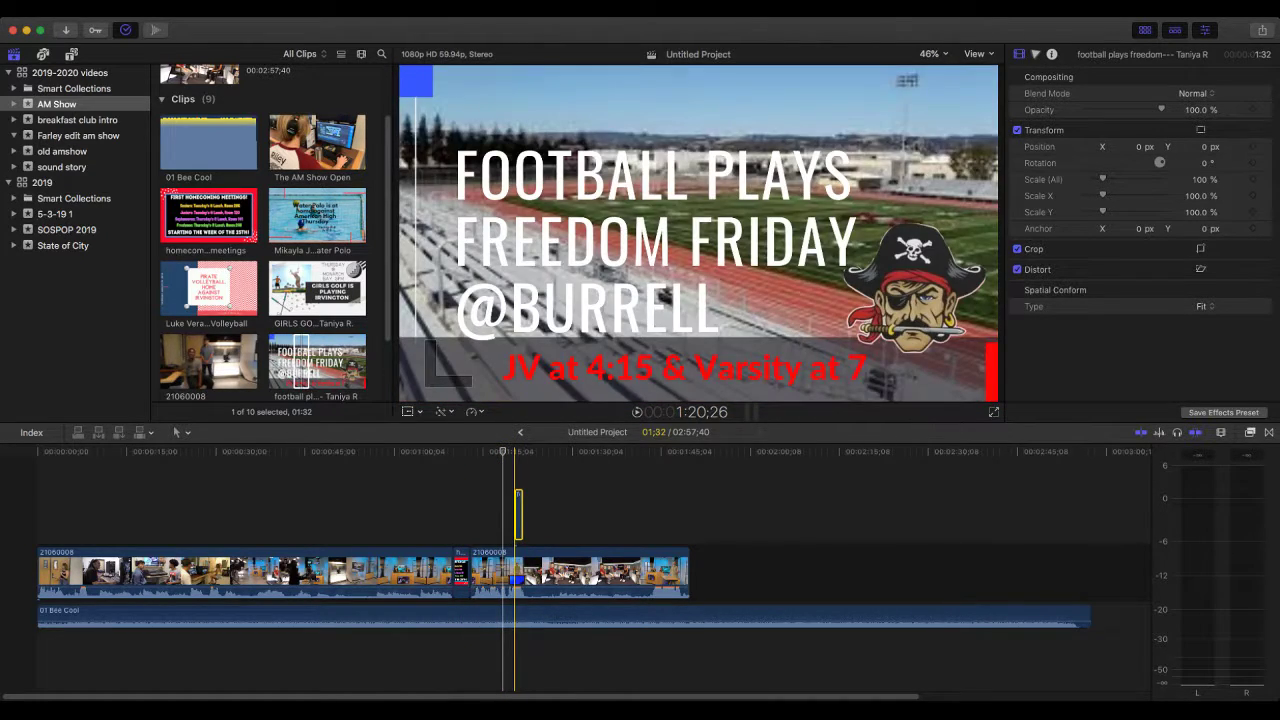
{"action": "key", "text": "j"}
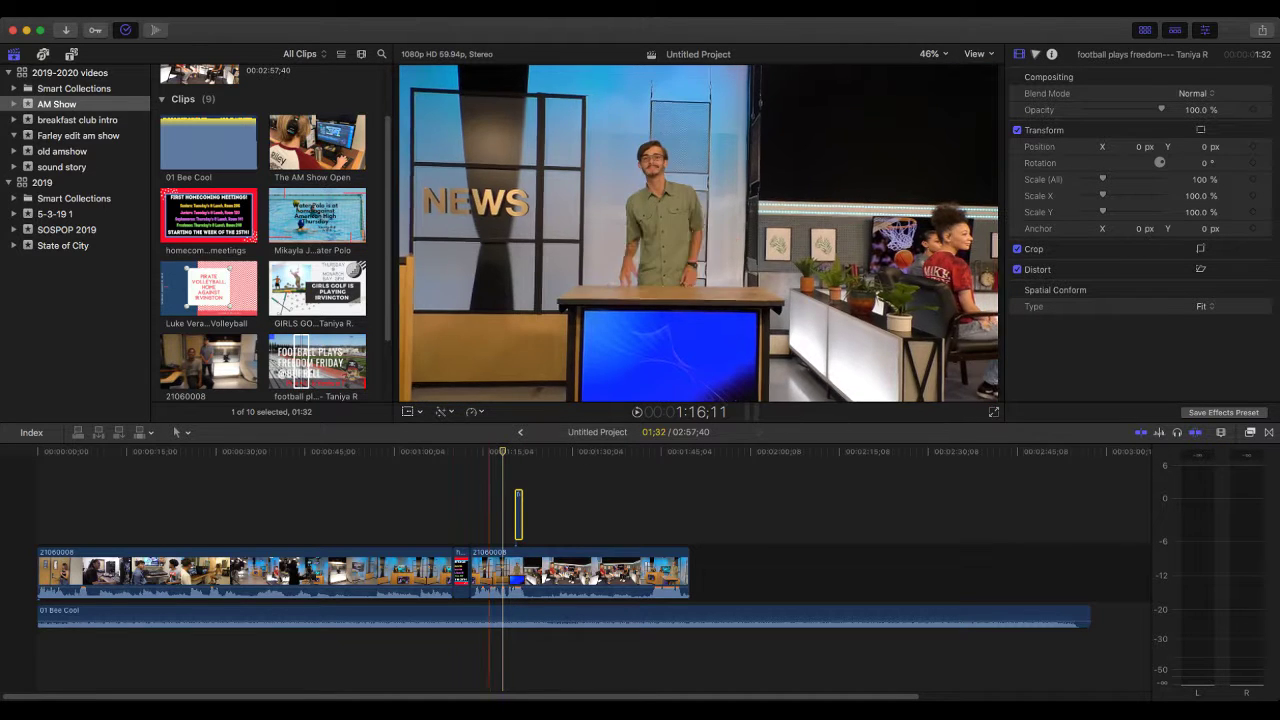
Play on to 1:23;23 and extend the end of the connected football graphic to that point, for a duration of 2:58.
{"action": "key", "text": "l"}
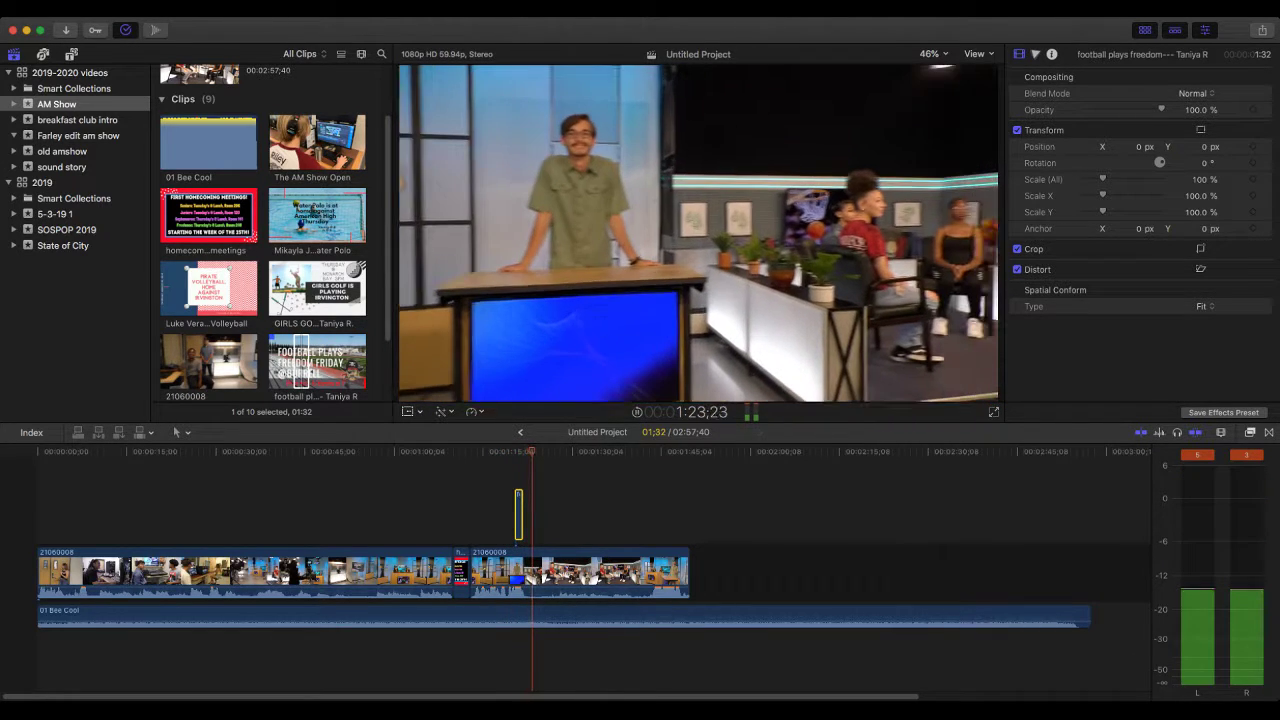
{"action": "key", "text": "space"}
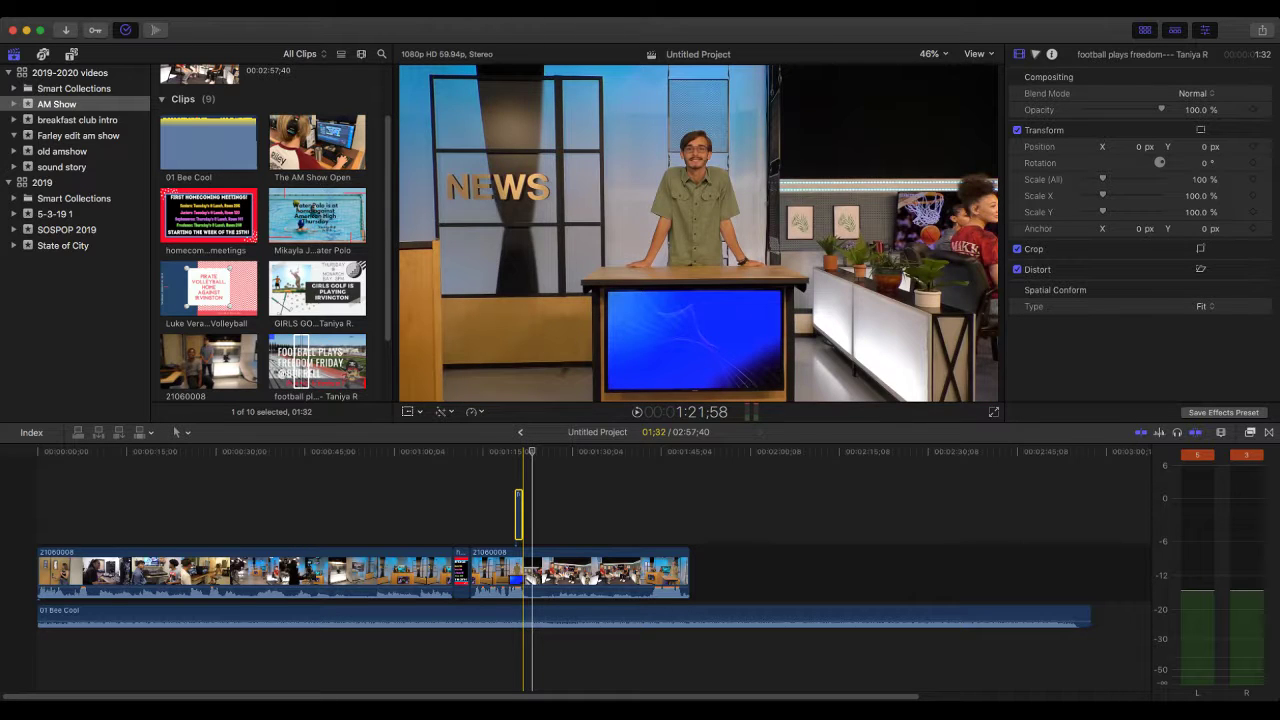
{"action": "left_click_drag", "start_coordinate": [521, 512], "coordinate": [531, 512]}
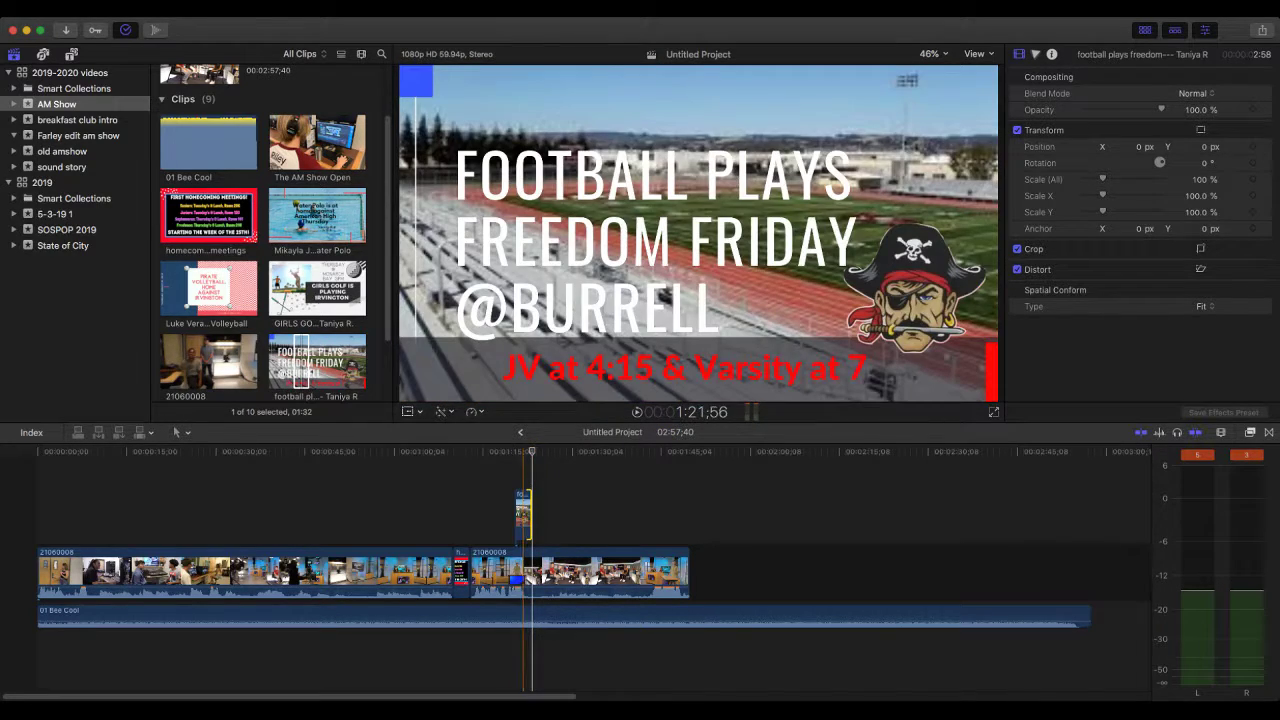
Play into the sports segment, place the playhead at 1:32;38 and connect a 2:23 section of the volleyball graphic there above the 21060008 clip.
{"action": "key", "text": "space"}
{"action": "key", "text": "space"}
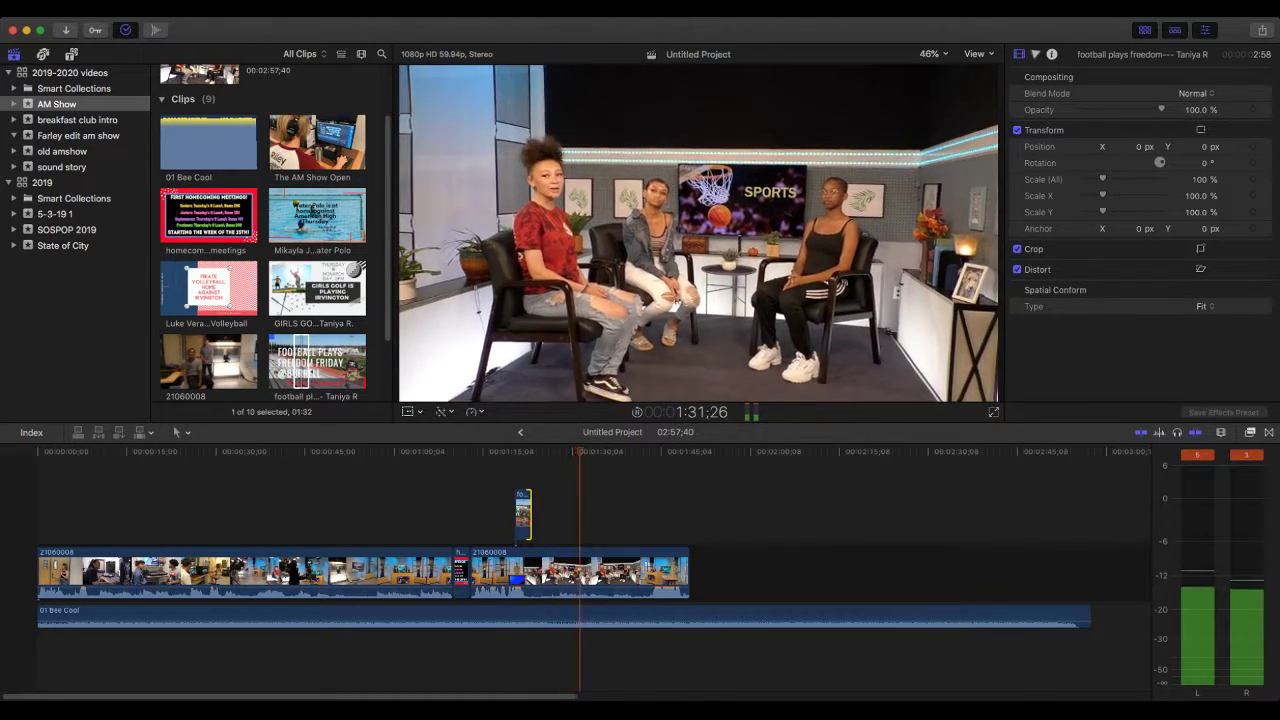
{"action": "key", "text": "space"}
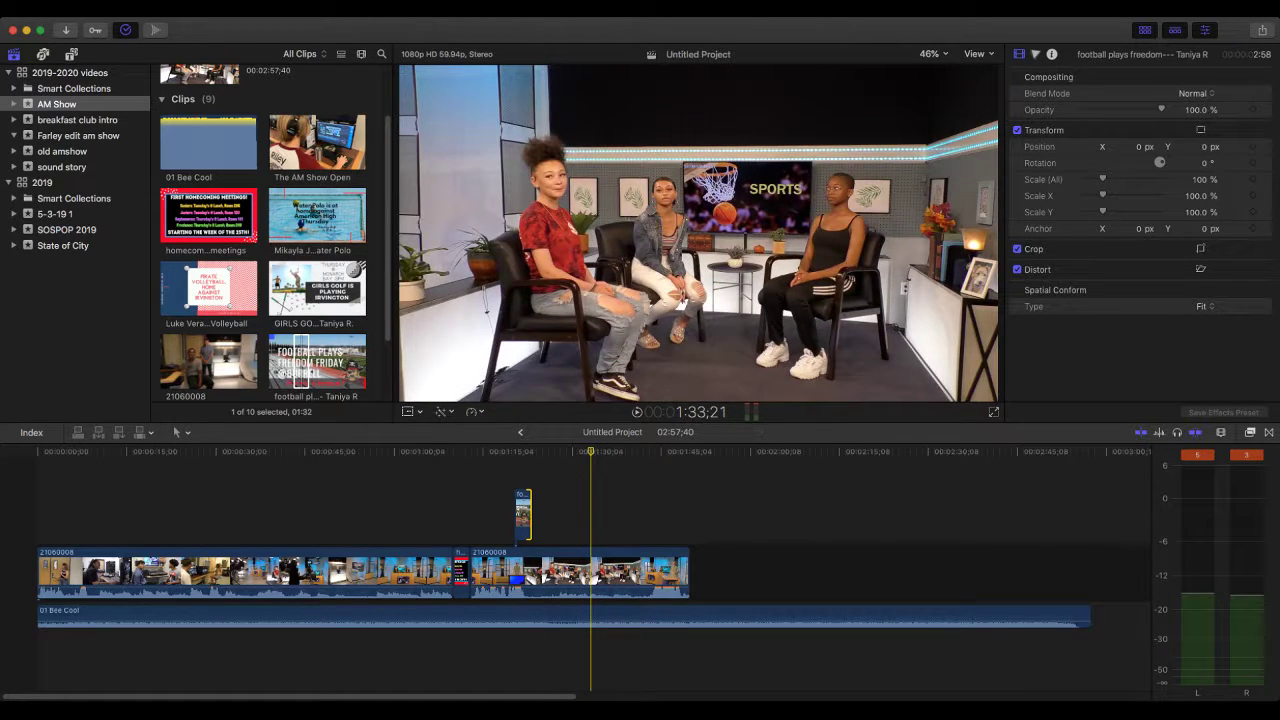
{"action": "left_click_drag", "start_coordinate": [591, 452], "coordinate": [589, 452]}
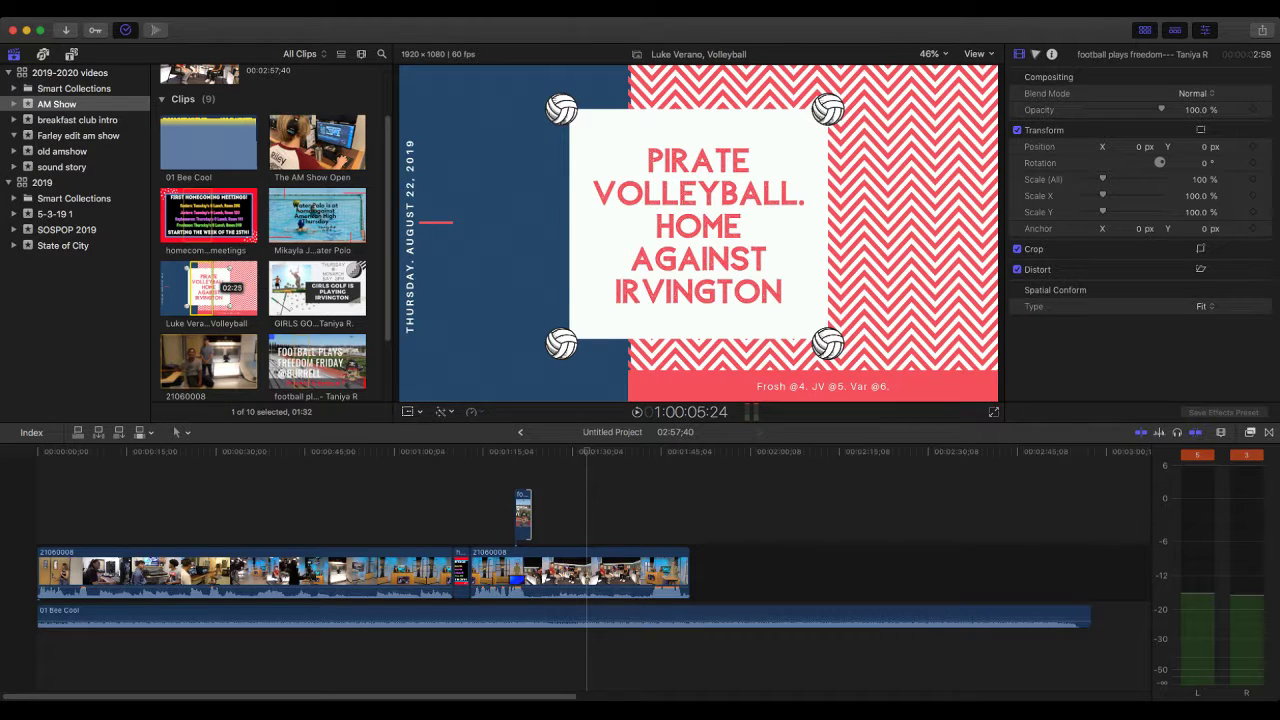
{"action": "left_click_drag", "start_coordinate": [212, 290], "coordinate": [190, 290]}
{"action": "key", "text": "q"}
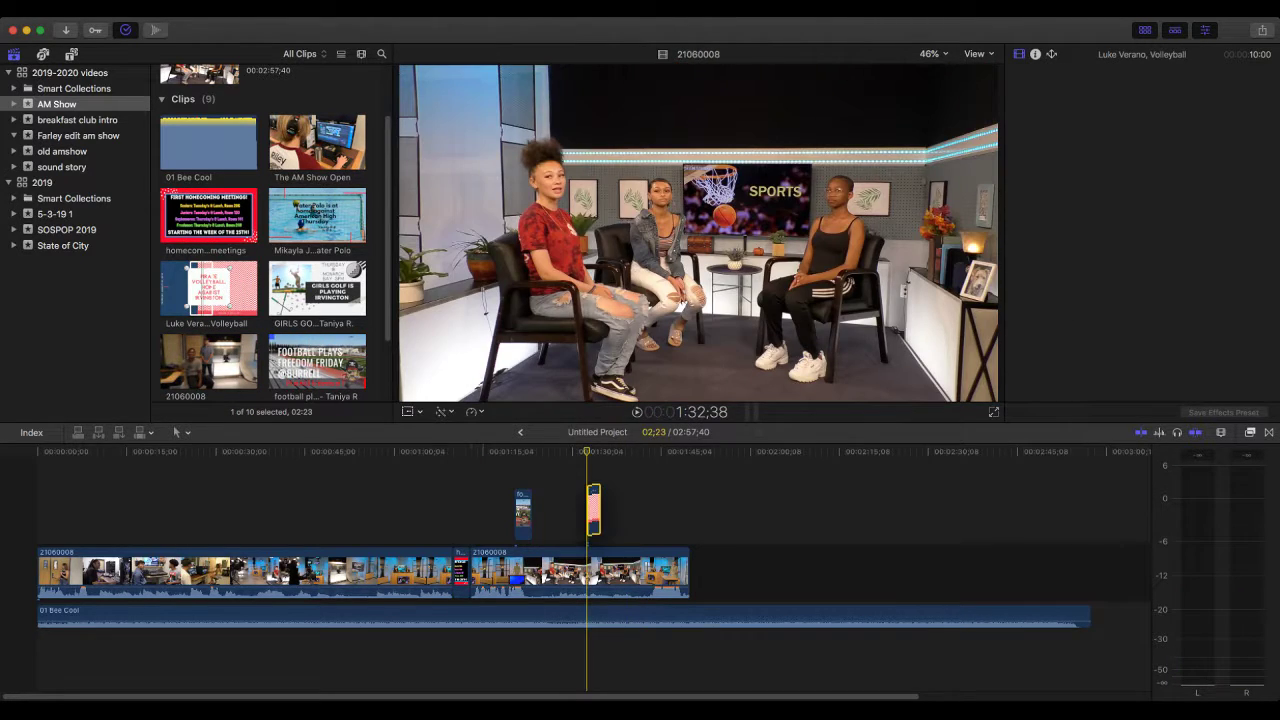
{"action": "left_click_drag", "start_coordinate": [592, 513], "coordinate": [592, 513]}
Preview the lead-in to the volleyball graphic several times from about 1:29 to check its timing, stopping at 1:32;51.
{"action": "key", "text": "space"}
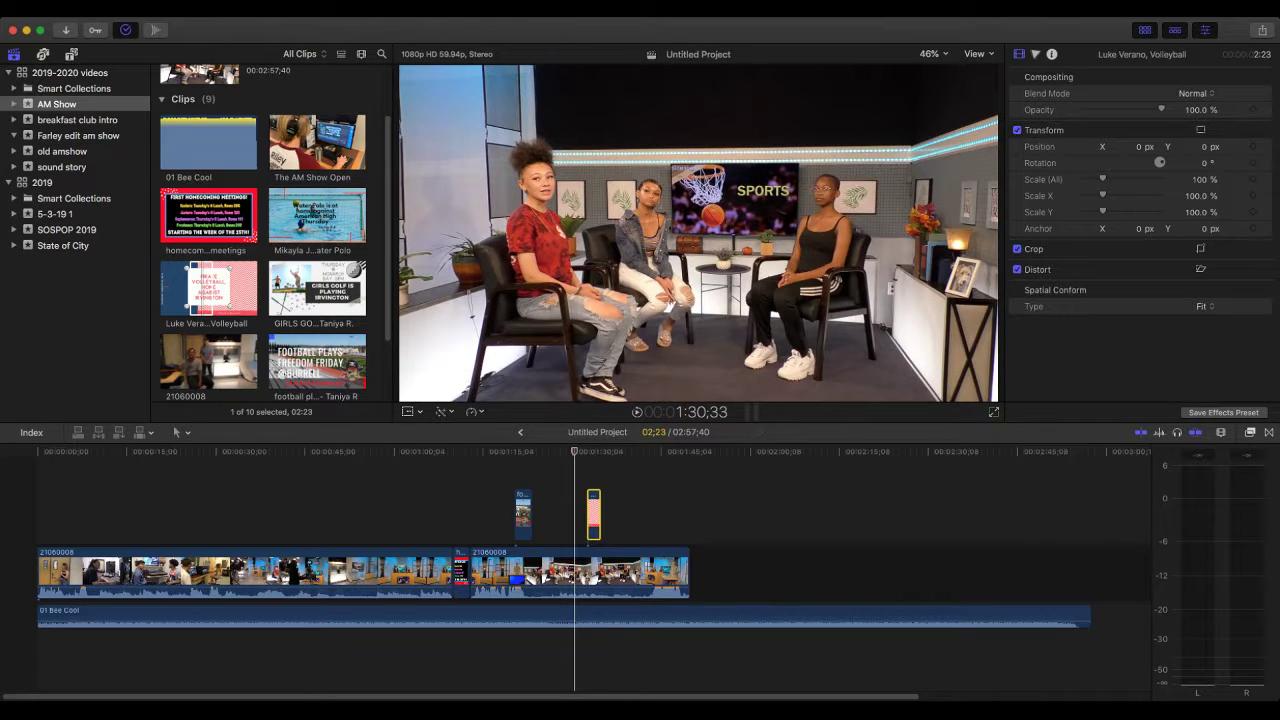
{"action": "key", "text": "space"}
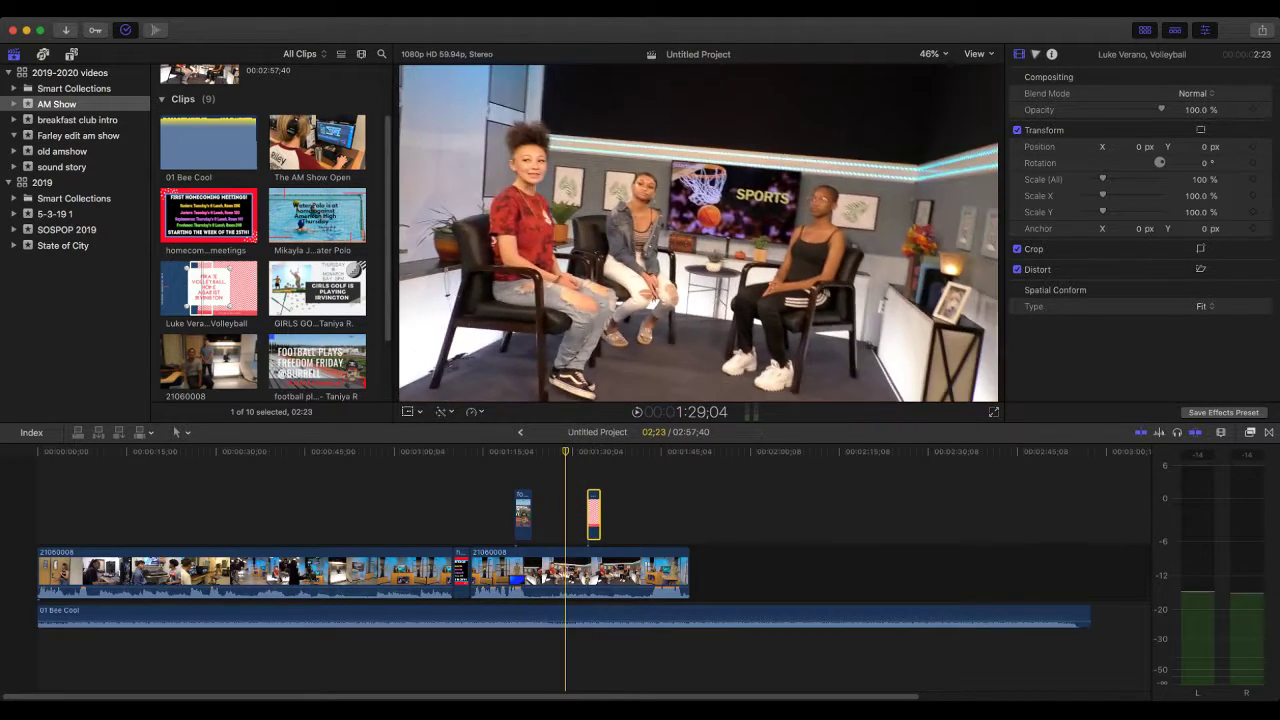
{"action": "key", "text": "space"}
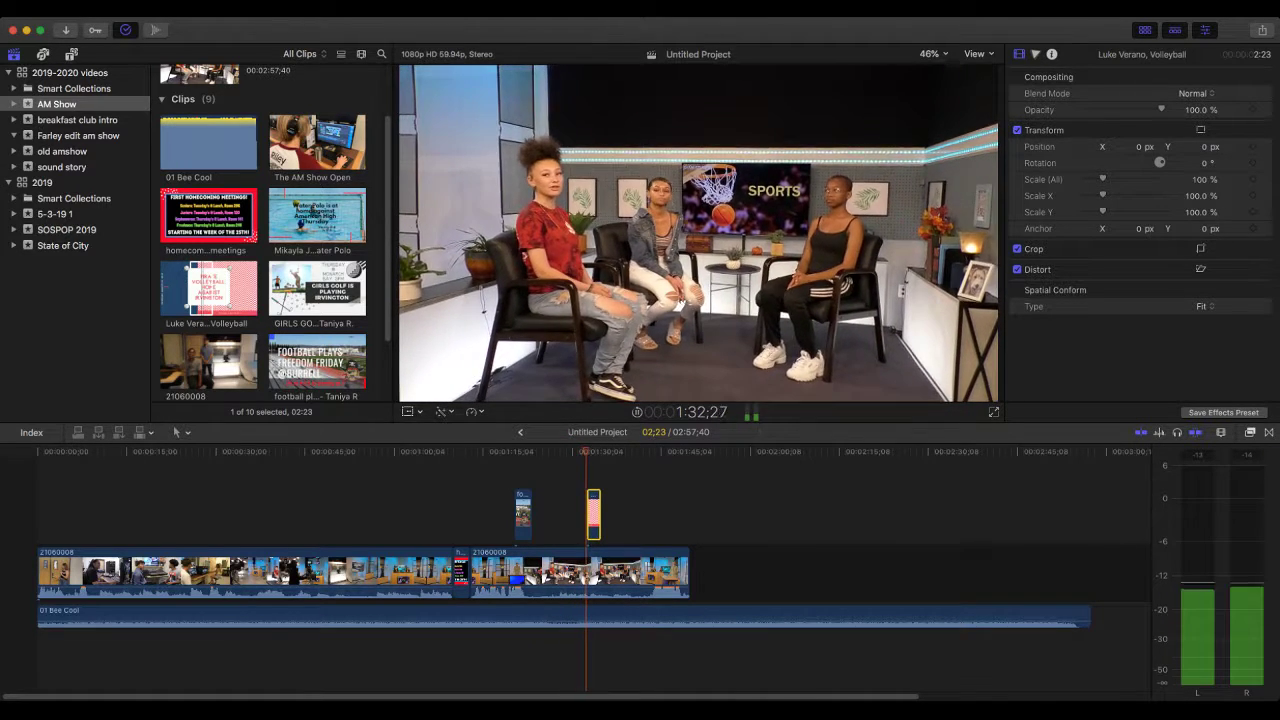
{"action": "key", "text": "space"}
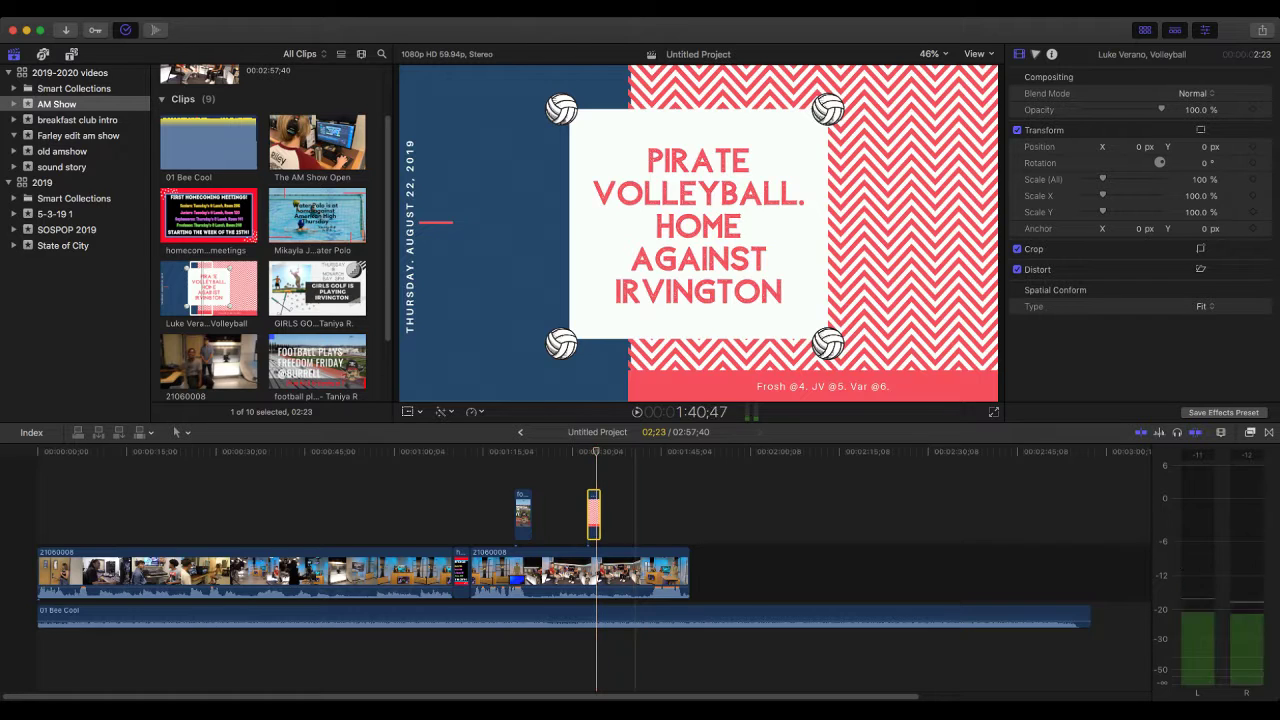
{"action": "key", "text": "Up"}
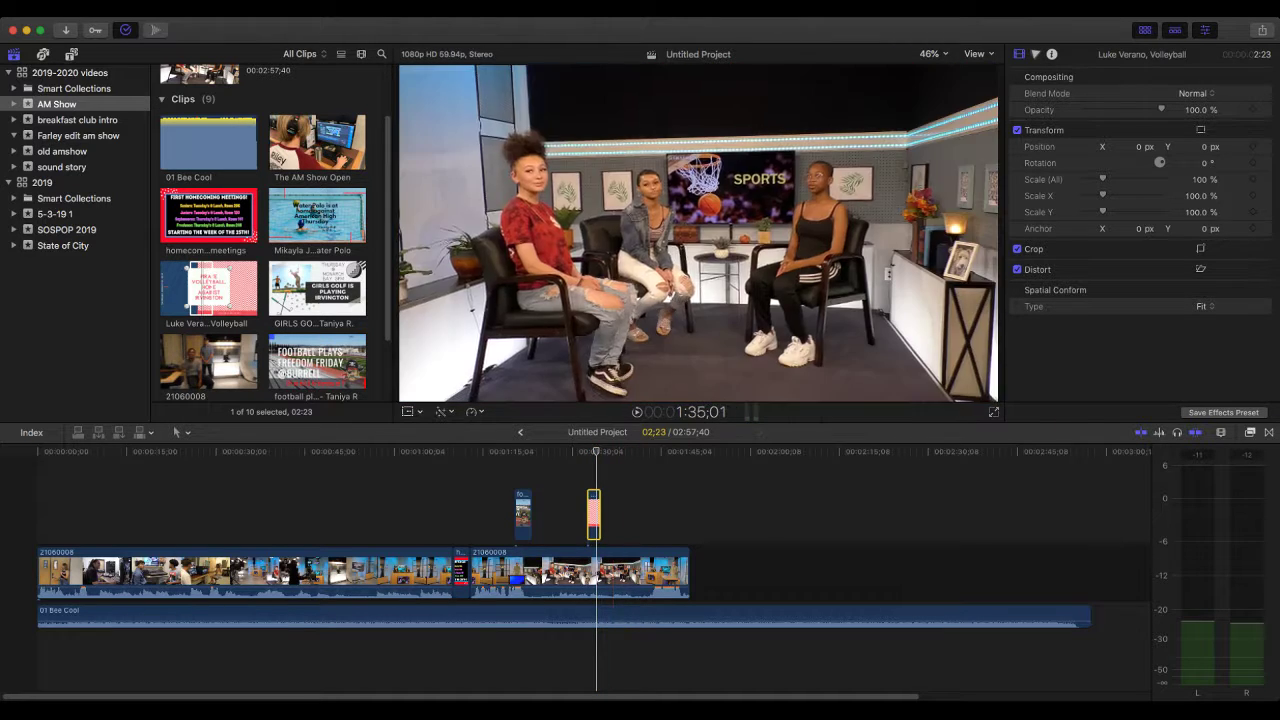
{"action": "left_click_drag", "start_coordinate": [596, 452], "coordinate": [587, 452]}
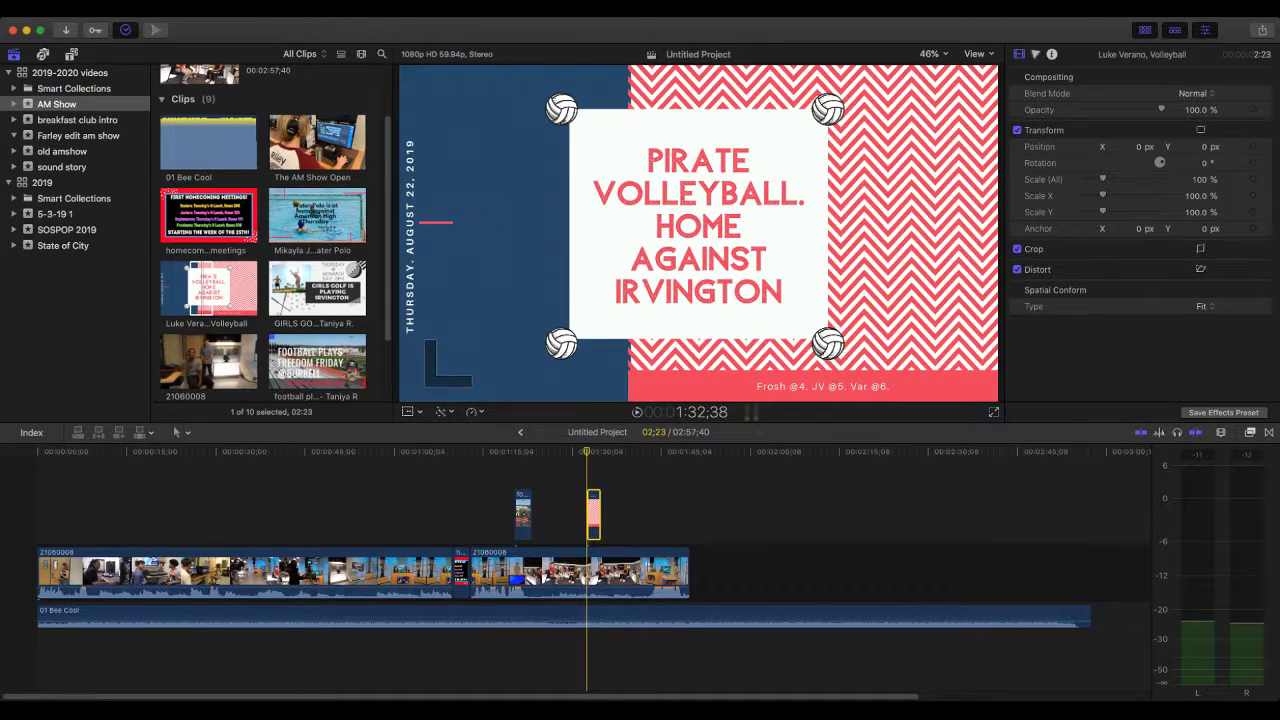
{"action": "key", "text": "space"}
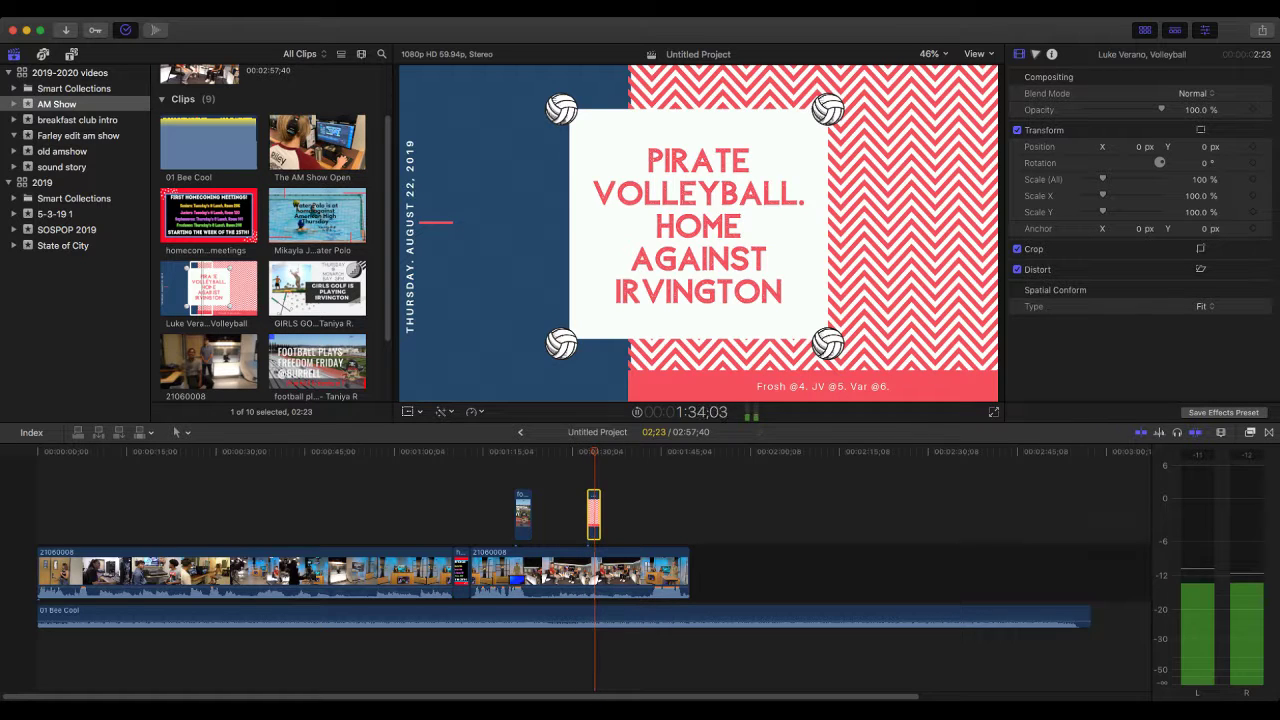
{"action": "key", "text": "space"}
{"action": "key", "text": "space"}
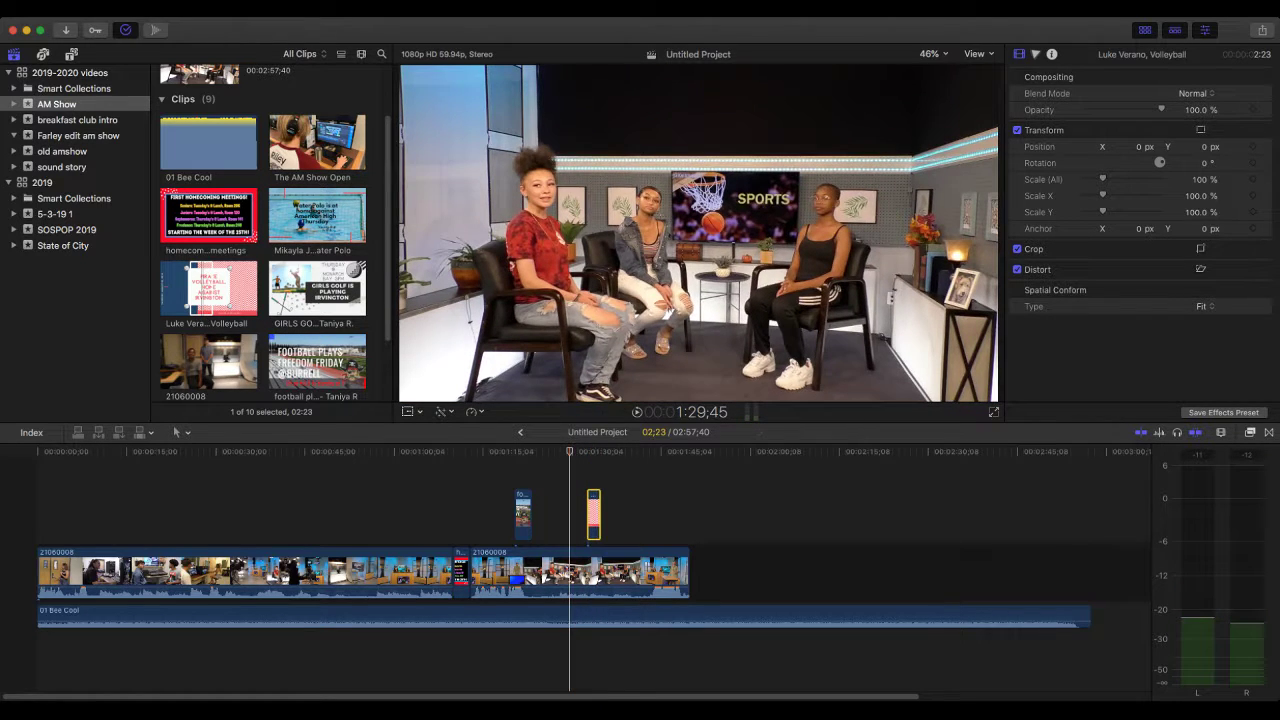
{"action": "key", "text": "space"}
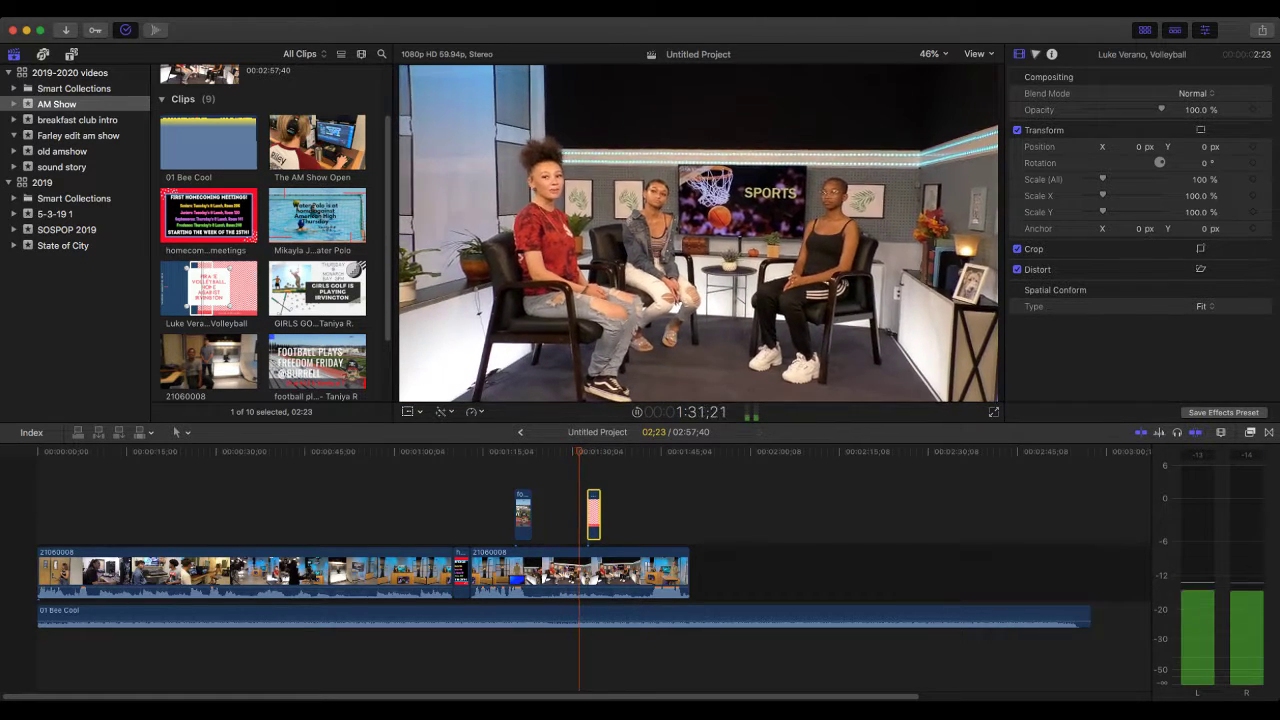
{"action": "key", "text": "space"}
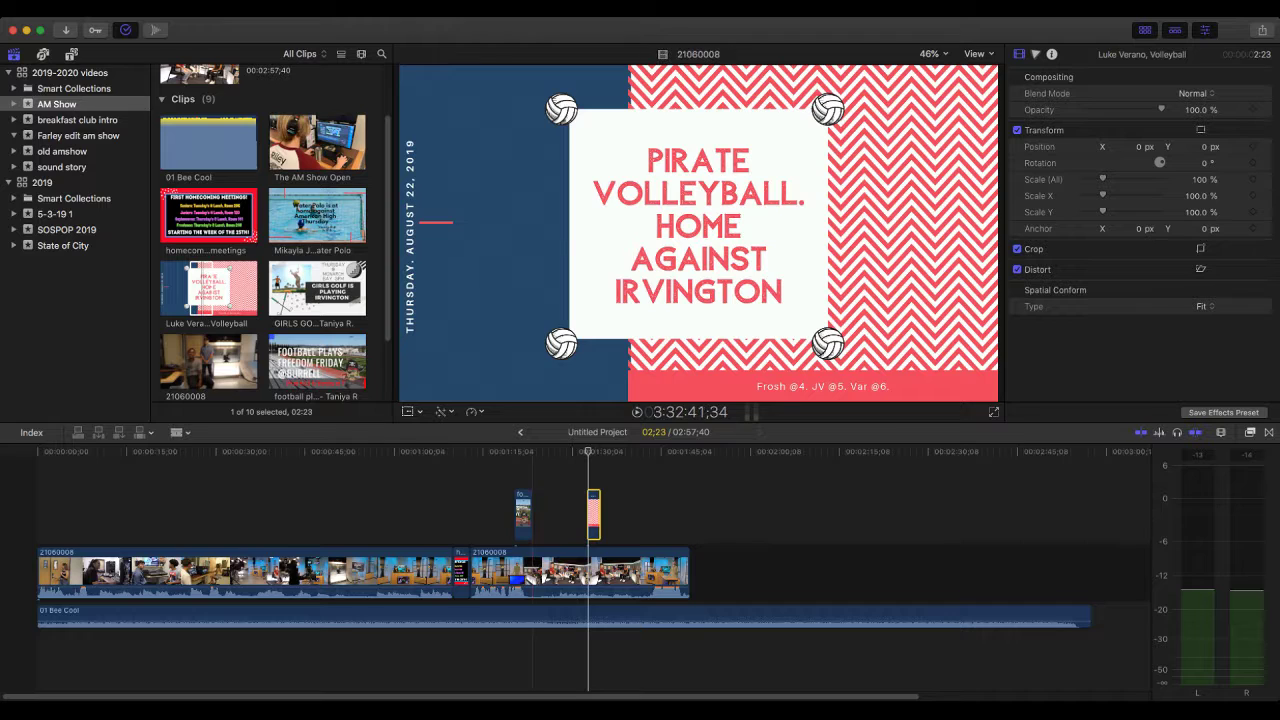
Split the 21060008 clip at 1:32;51 with the Blade tool and move the volleyball graphic into the main storyline at the cut.
{"action": "key", "text": "b"}
{"action": "left_click", "coordinate": [588, 572]}
{"action": "key", "text": "super+4"}
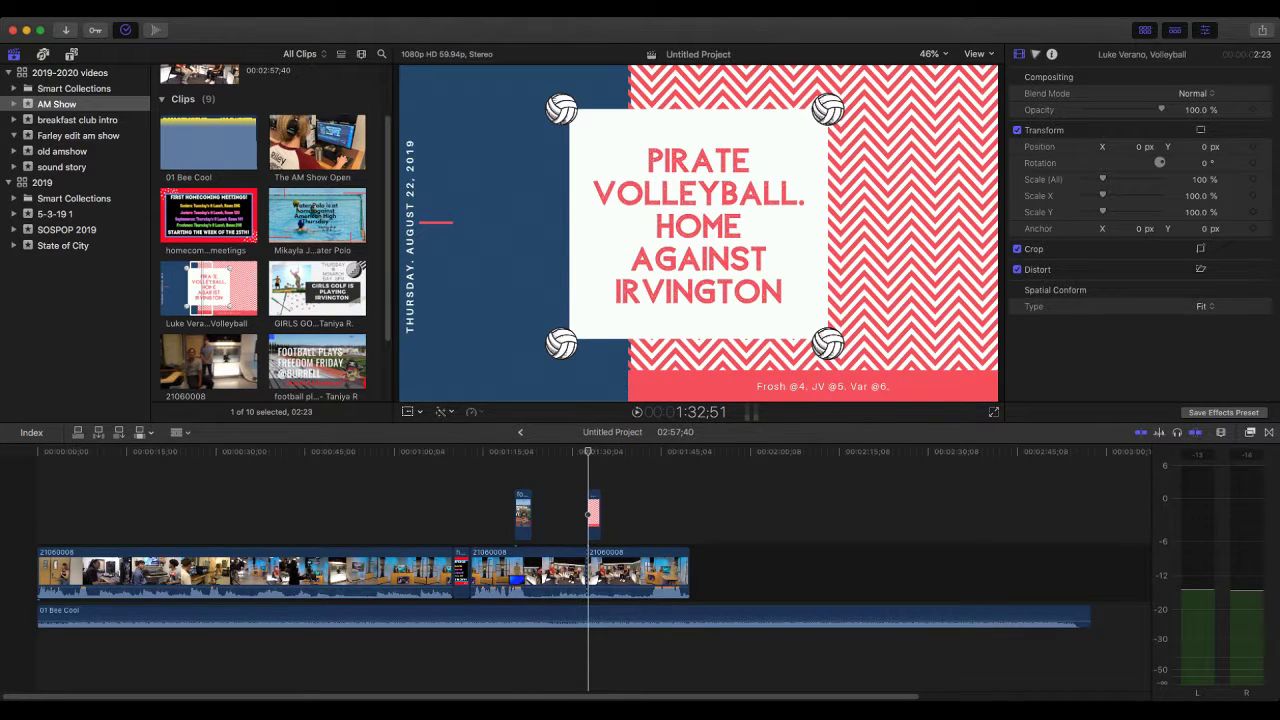
{"action": "key", "text": "a"}
{"action": "left_click_drag", "start_coordinate": [594, 514], "coordinate": [600, 573]}
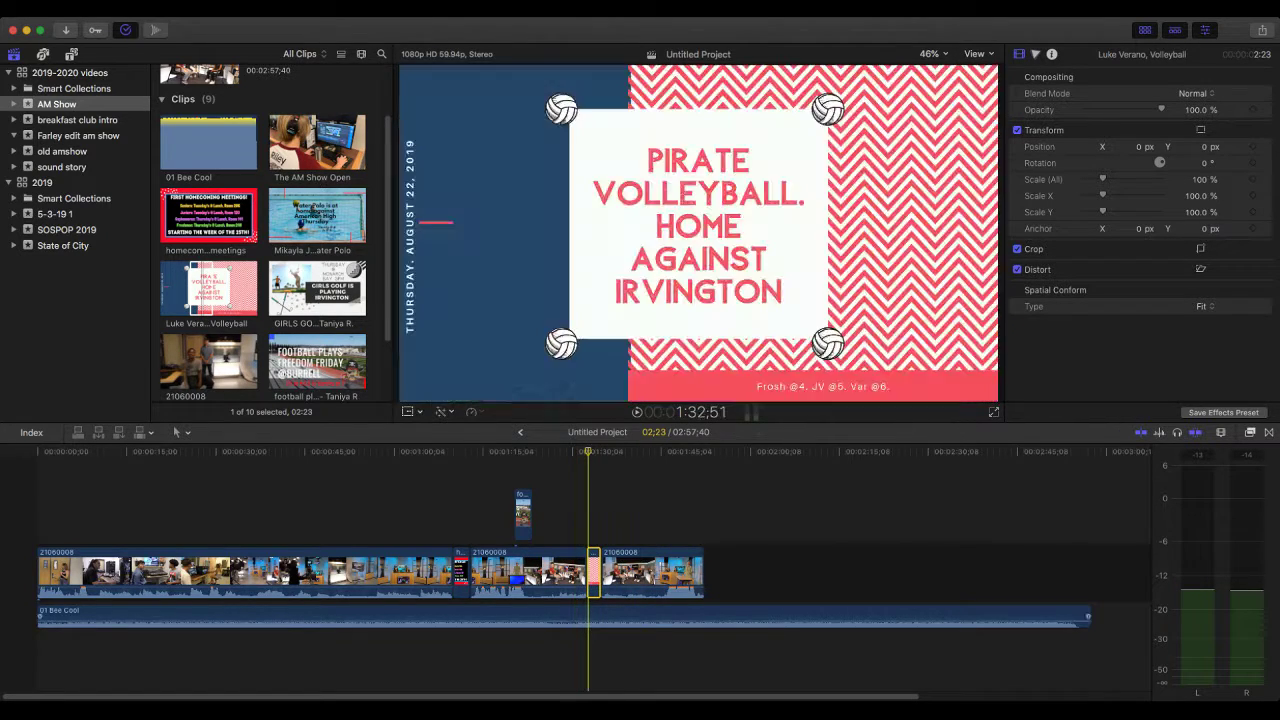
Play from 1:30;20 across the volleyball graphic and split the following 21060008 clip at 1:39;19.
{"action": "key", "text": "space"}
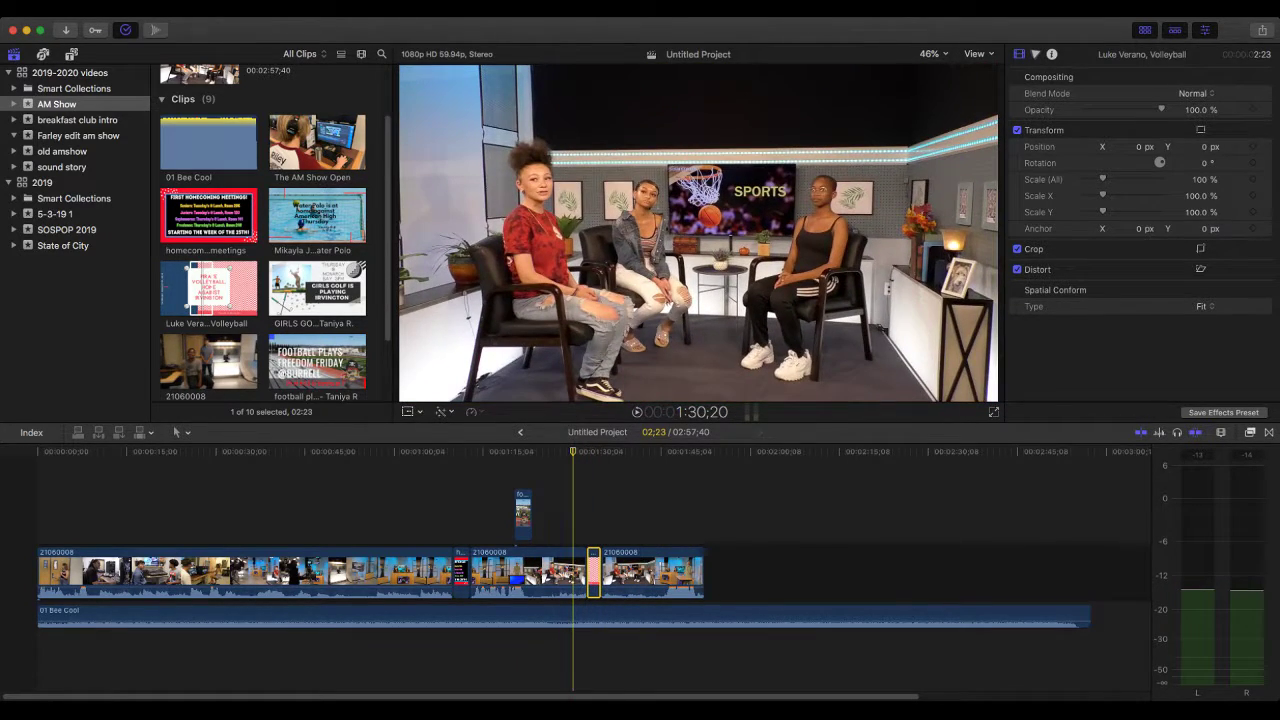
{"action": "key", "text": "space"}
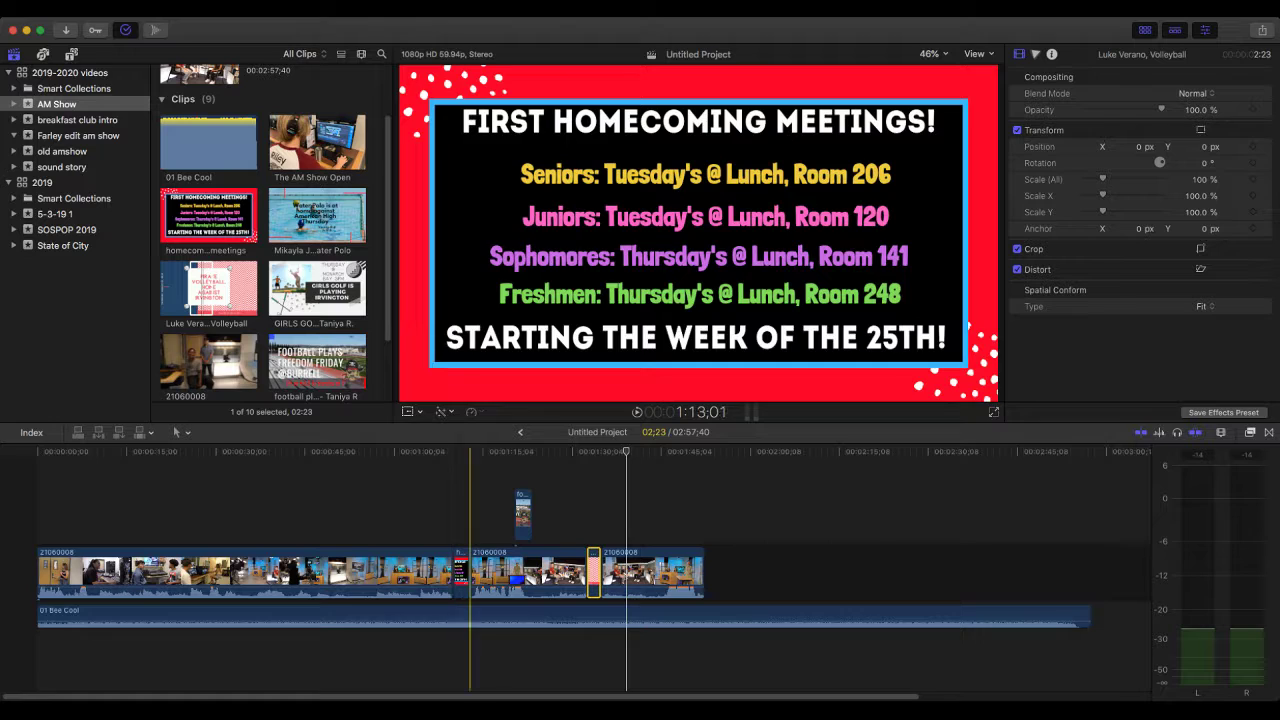
{"action": "left_click", "coordinate": [627, 572]}
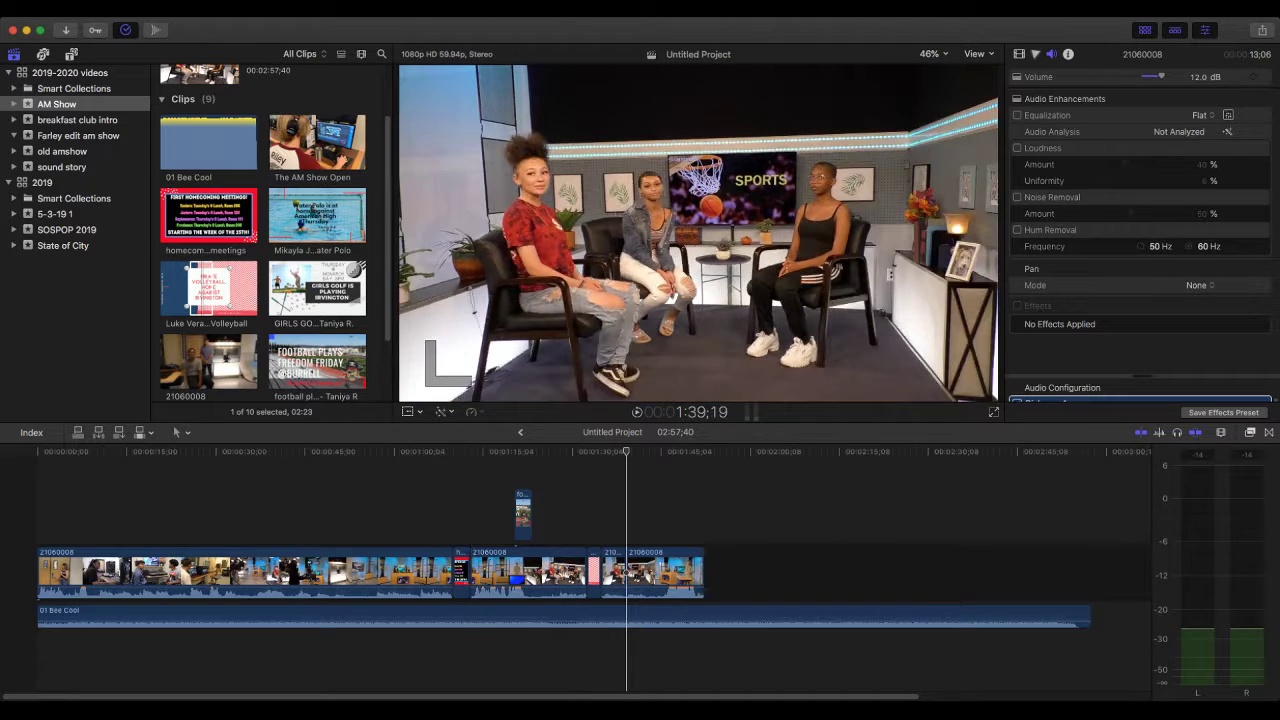
Insert a 1:49 section of the girls golf graphic into the main storyline at the 1:39;19 cut.
{"action": "left_click", "coordinate": [308, 290]}
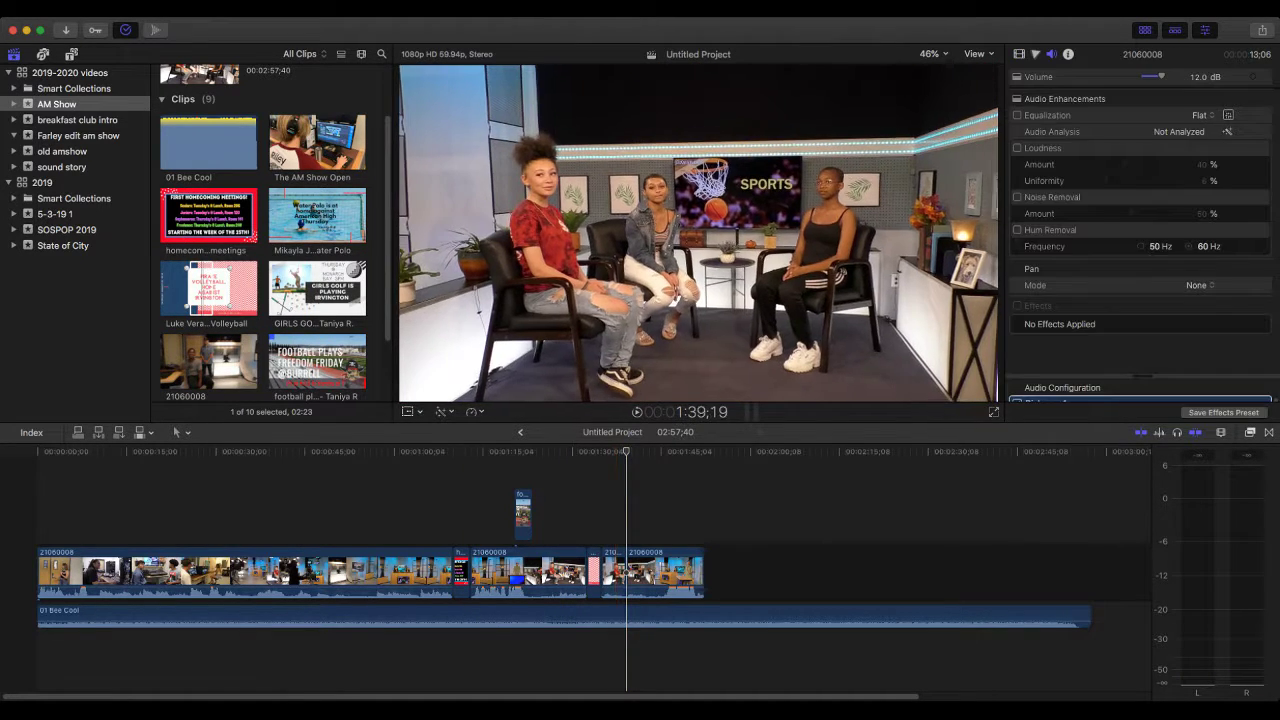
{"action": "left_click", "coordinate": [314, 290]}
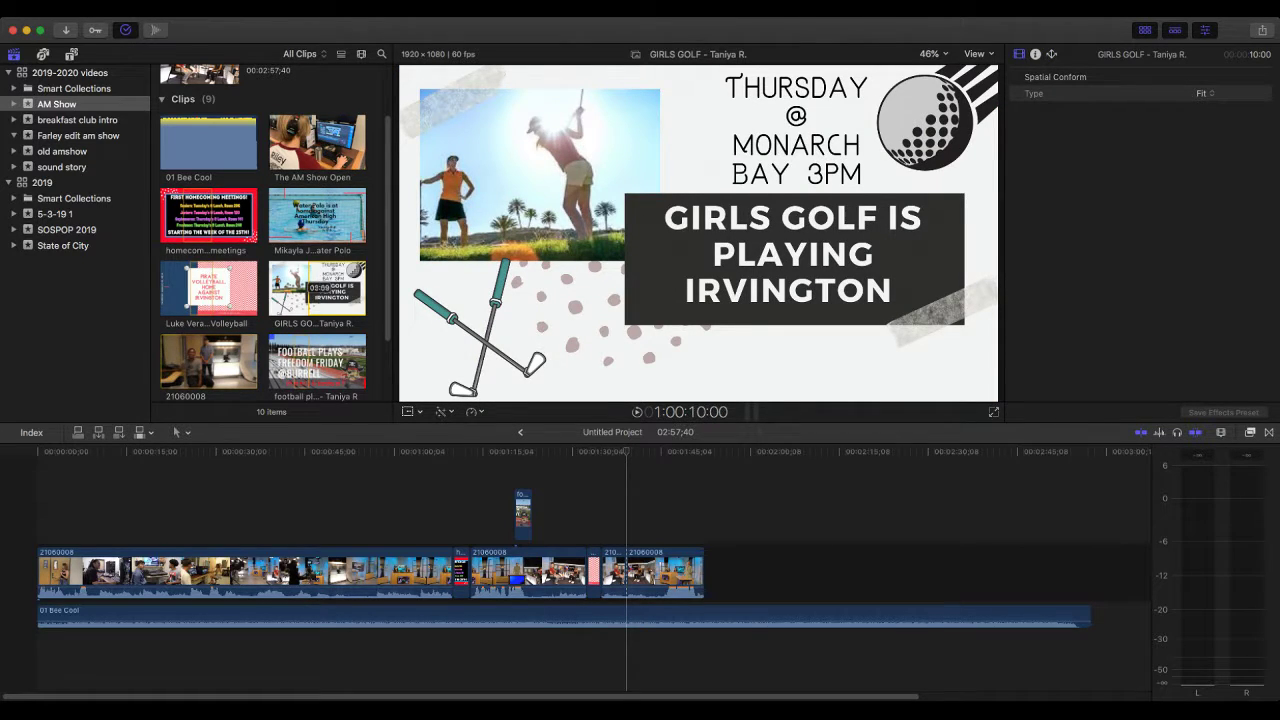
{"action": "left_click", "coordinate": [285, 289]}
{"action": "left_click_drag", "start_coordinate": [315, 290], "coordinate": [631, 562]}
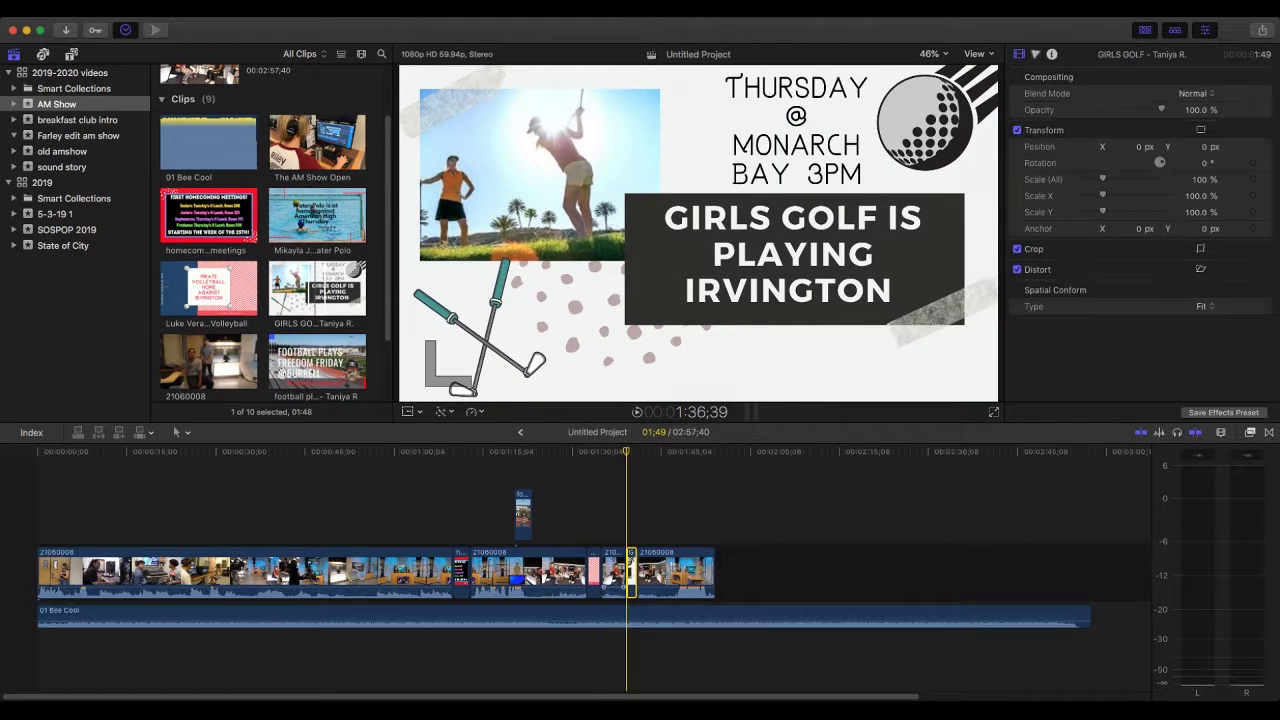
Play across the girls golf graphic, stop at 1:44;20 and split the last 21060008 clip there with the Blade tool.
{"action": "key", "text": "space"}
{"action": "key", "text": "space"}
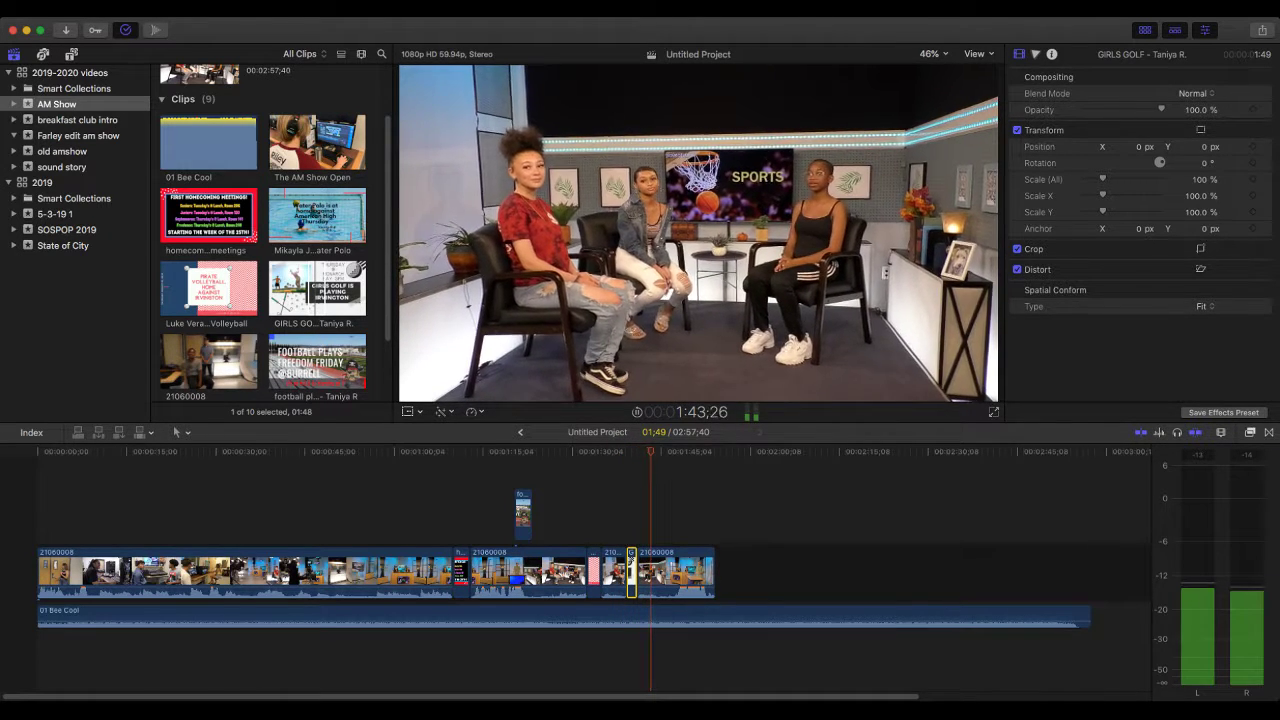
{"action": "key", "text": "space"}
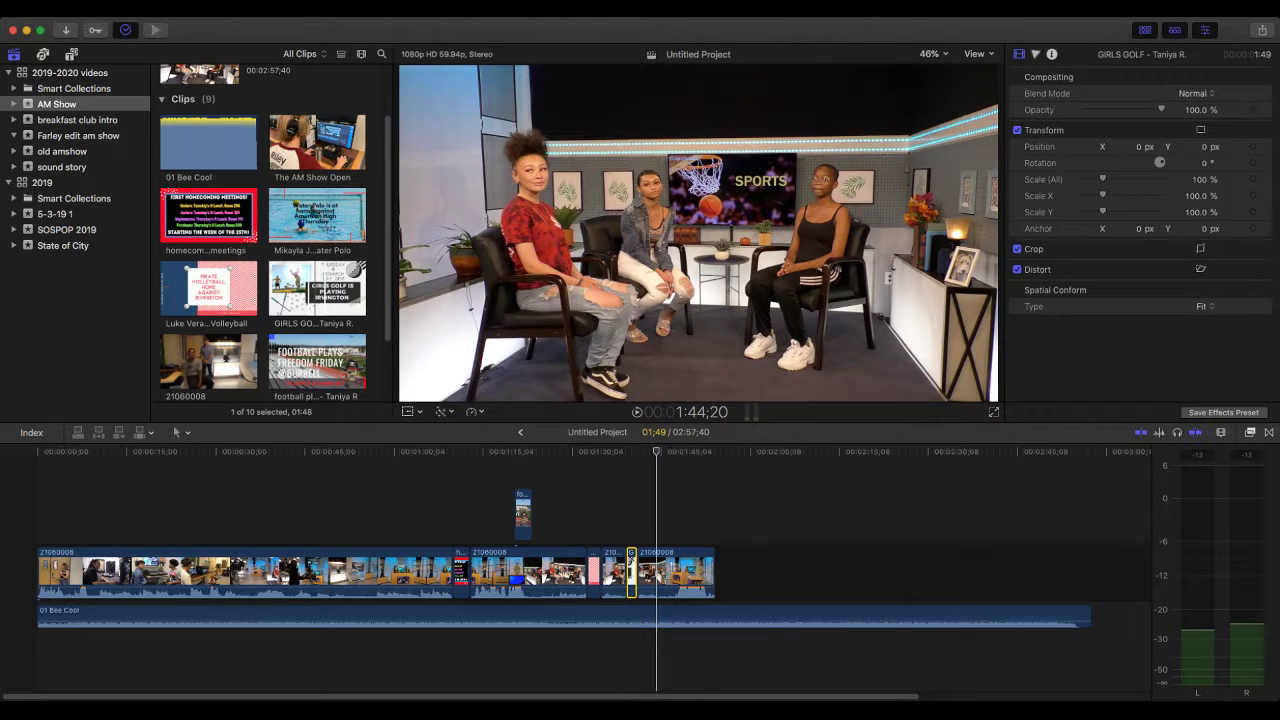
{"action": "left_click", "coordinate": [290, 290]}
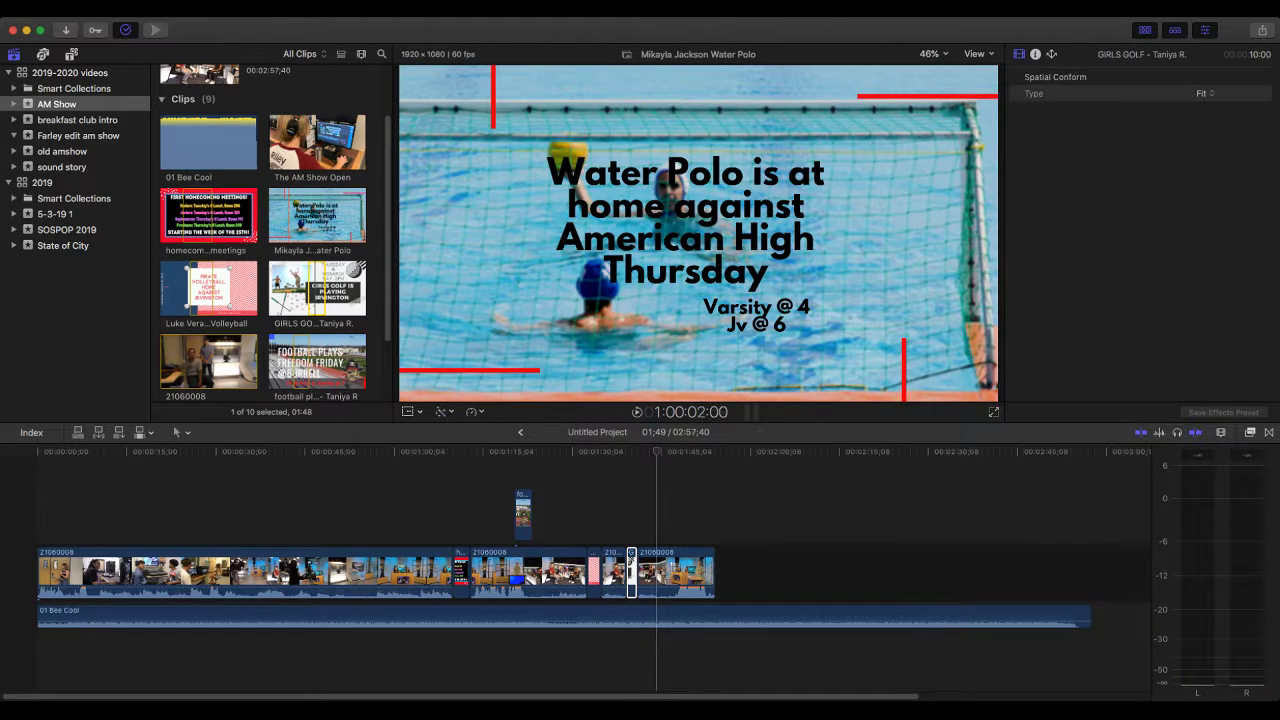
{"action": "left_click", "coordinate": [631, 575]}
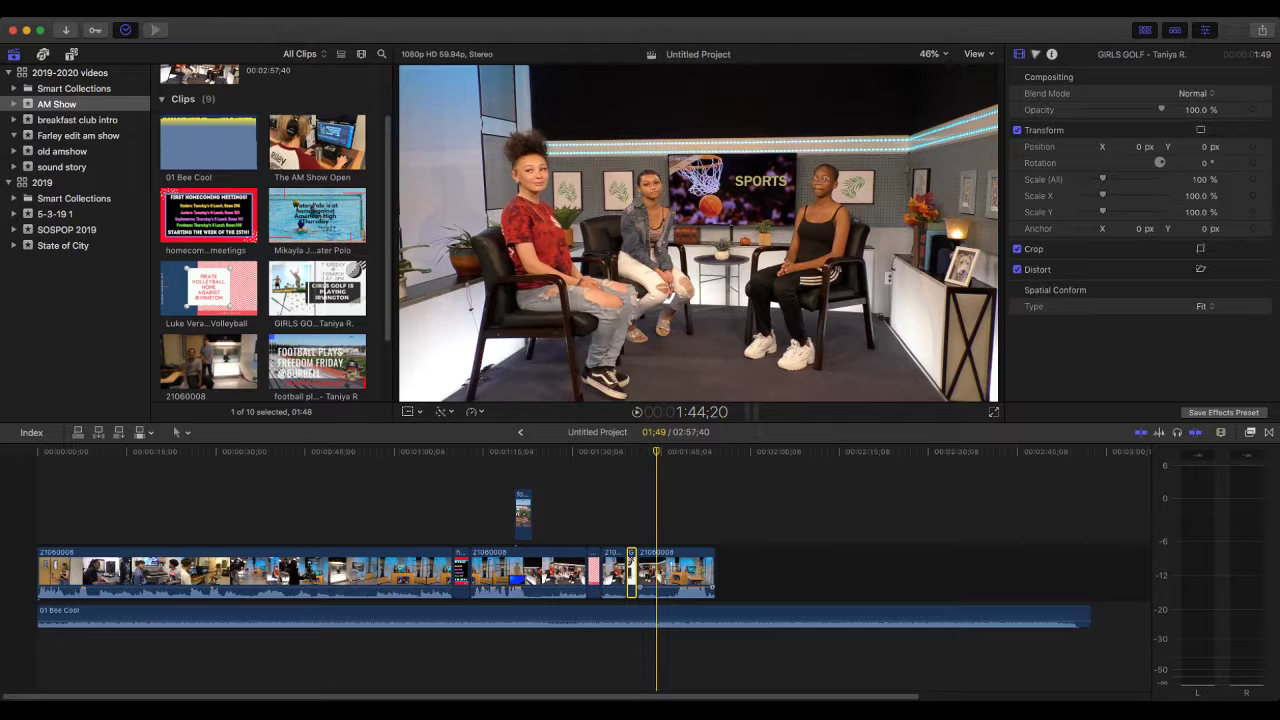
{"action": "key", "text": "b"}
{"action": "left_click", "coordinate": [657, 573]}
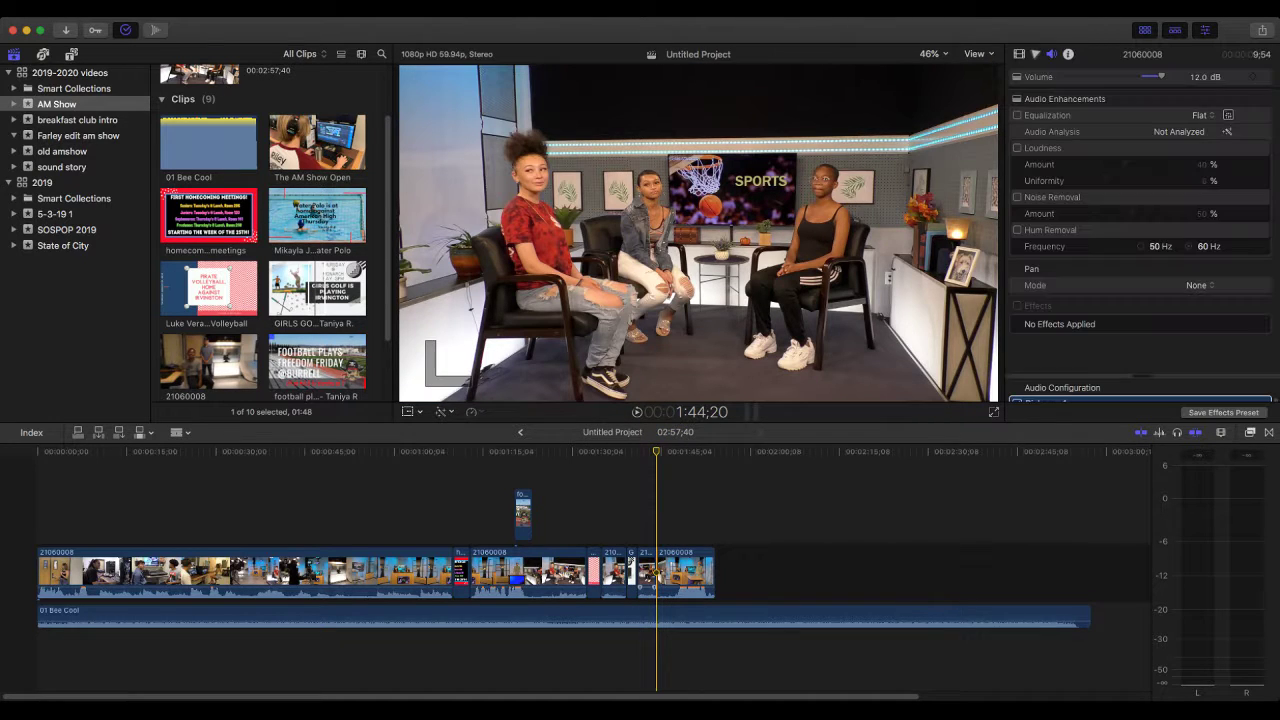
Insert a 2:14 section of the water polo graphic into the main storyline at the 1:44;20 cut.
{"action": "key", "text": "a"}
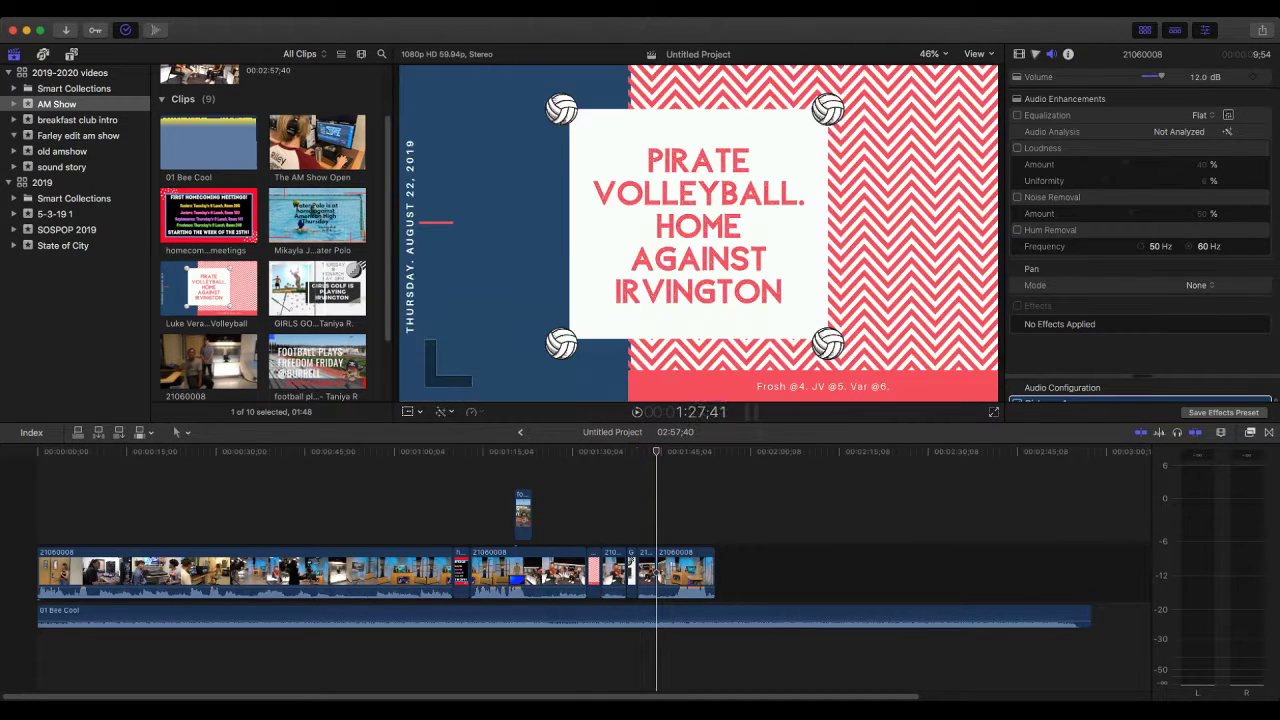
{"action": "left_click", "coordinate": [296, 215]}
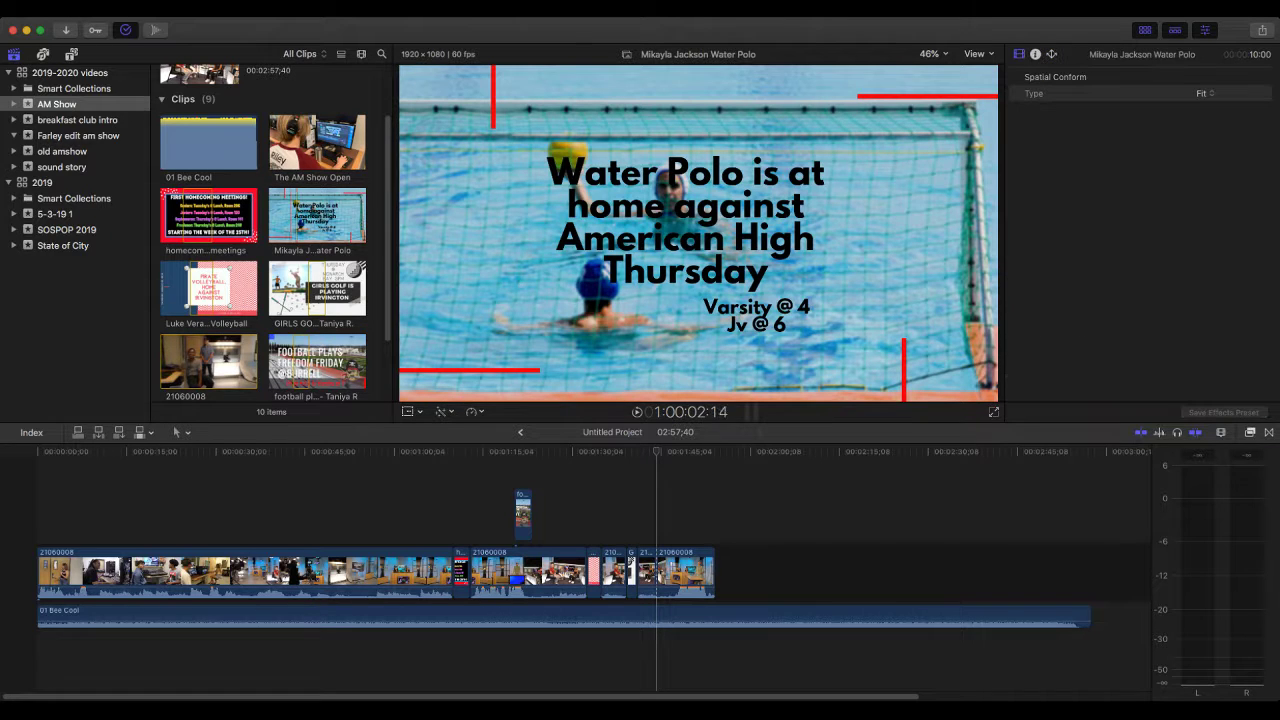
{"action": "left_click_drag", "start_coordinate": [302, 215], "coordinate": [657, 573]}
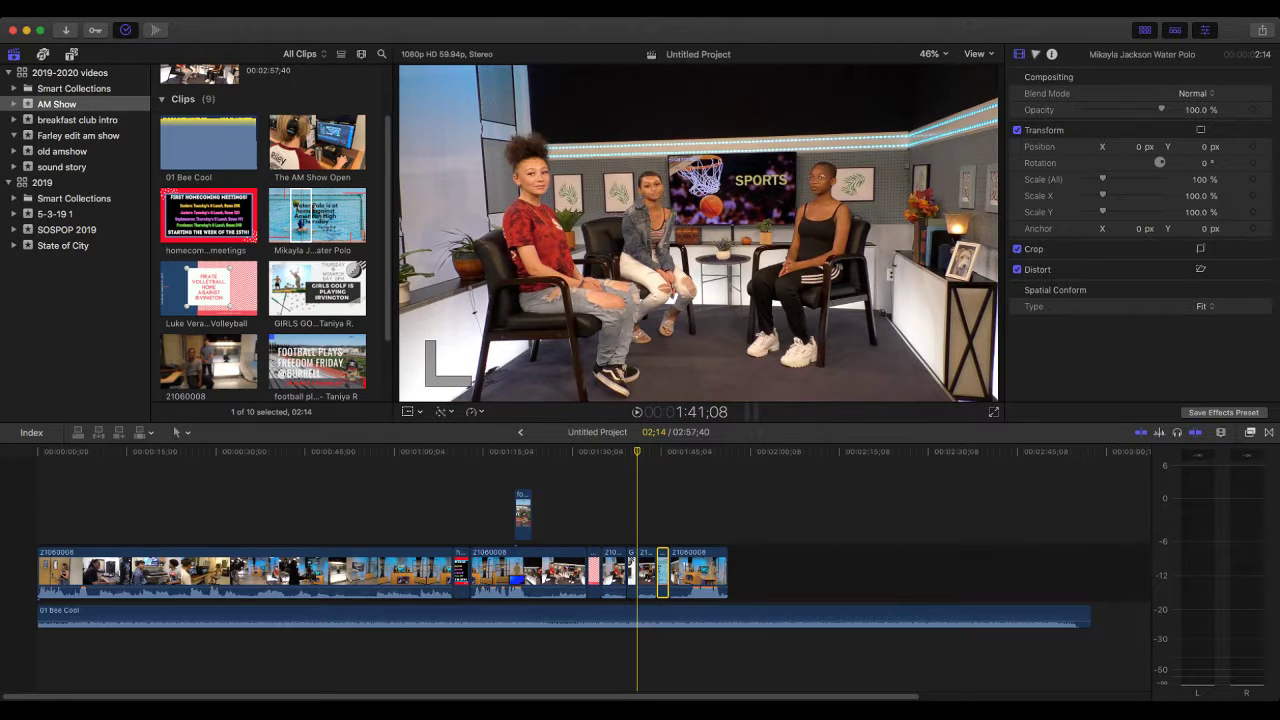
Play from 1:41;08 across the water polo graphic and return the playhead to 1:42;38.
{"action": "key", "text": "space"}
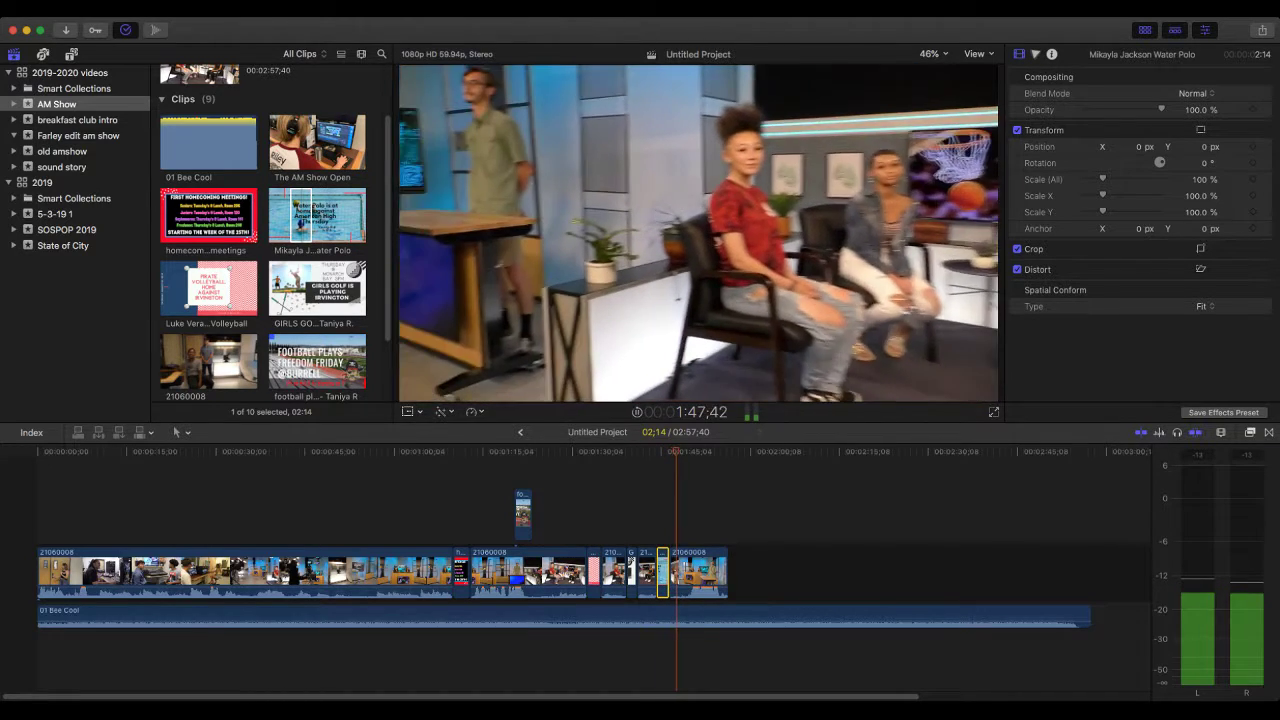
{"action": "key", "text": "space"}
{"action": "left_click", "coordinate": [646, 452]}
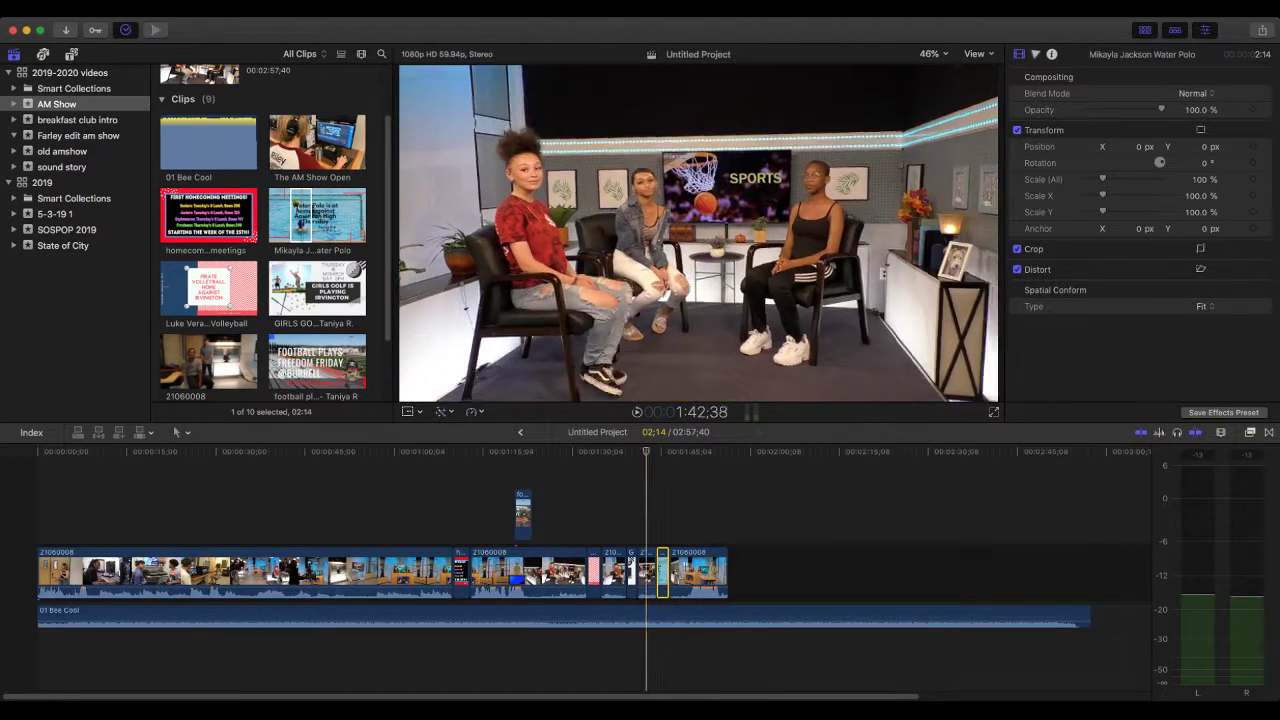
Split the 21060008 clip in the main storyline at 1:23;24 with the Blade tool and return to the Select tool.
{"action": "left_click_drag", "start_coordinate": [646, 452], "coordinate": [532, 452]}
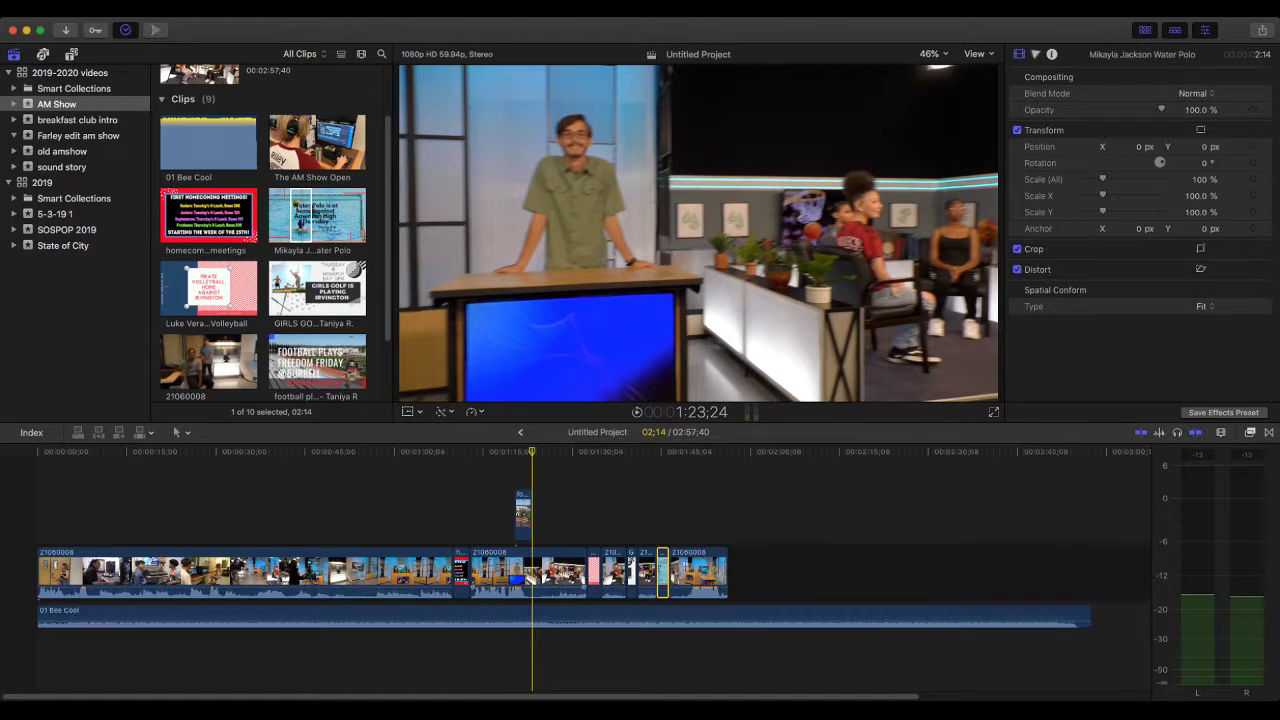
{"action": "key", "text": "b"}
{"action": "left_click", "coordinate": [532, 578]}
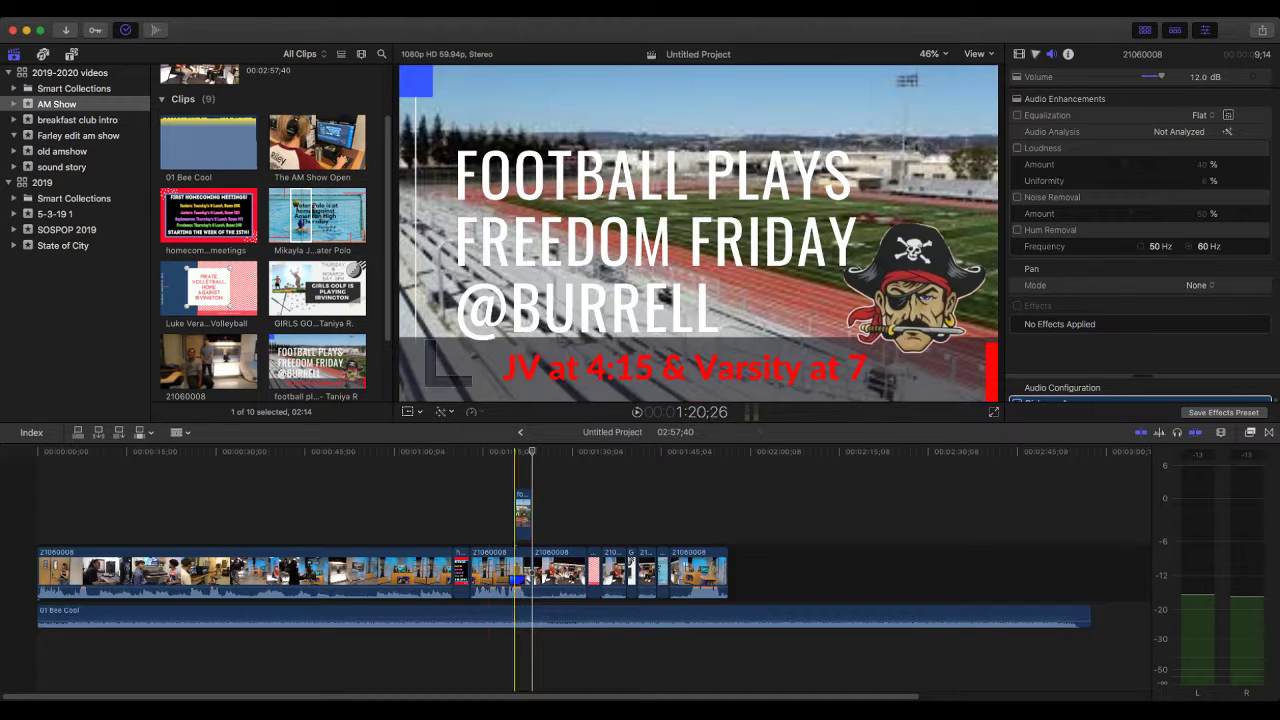
{"action": "key", "text": "a"}
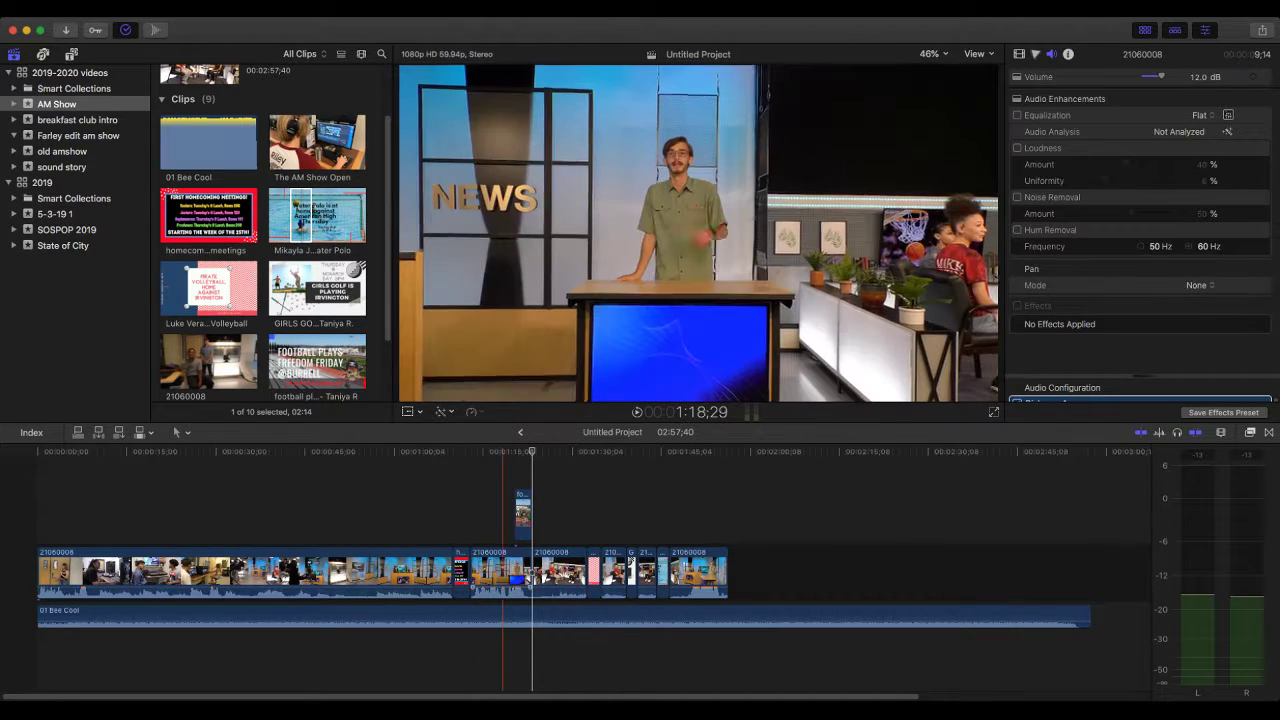
Apply the Gain audio effect from the Levels category to the 21060008 clips after the 1:23;24 cut.
{"action": "left_click_drag", "start_coordinate": [490, 586], "coordinate": [490, 588]}
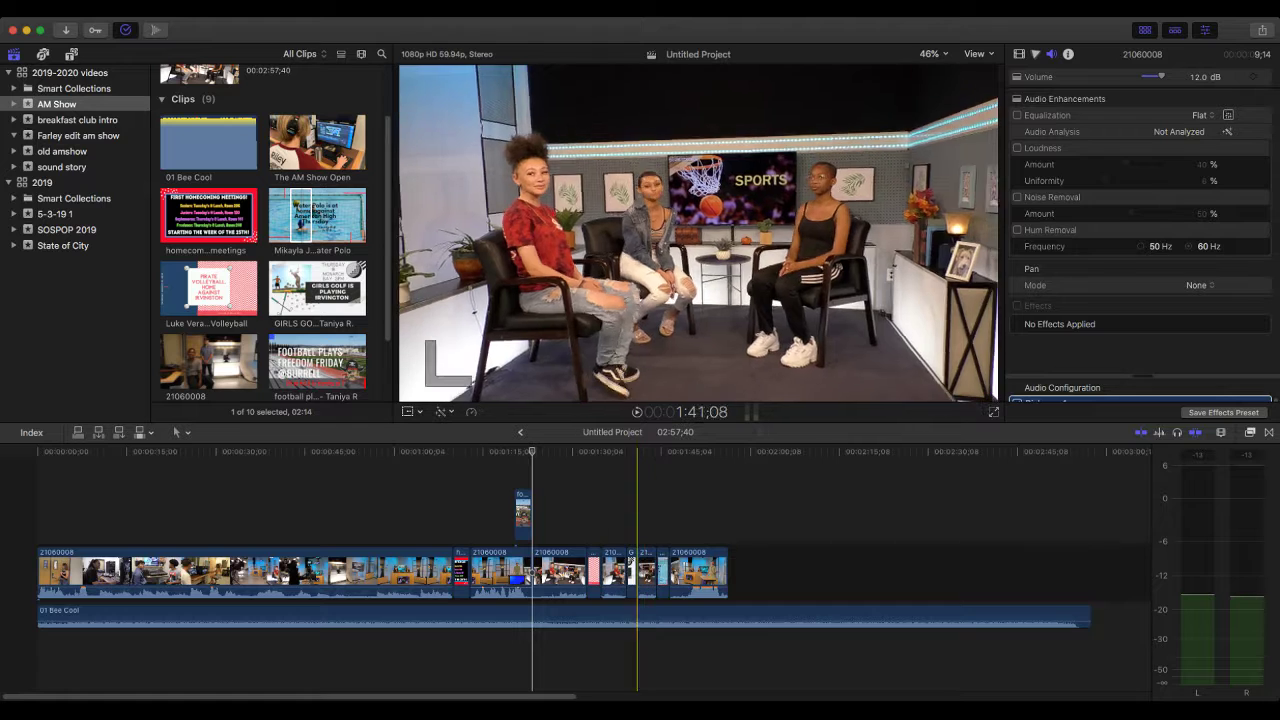
{"action": "left_click_drag", "start_coordinate": [703, 587], "coordinate": [703, 592]}
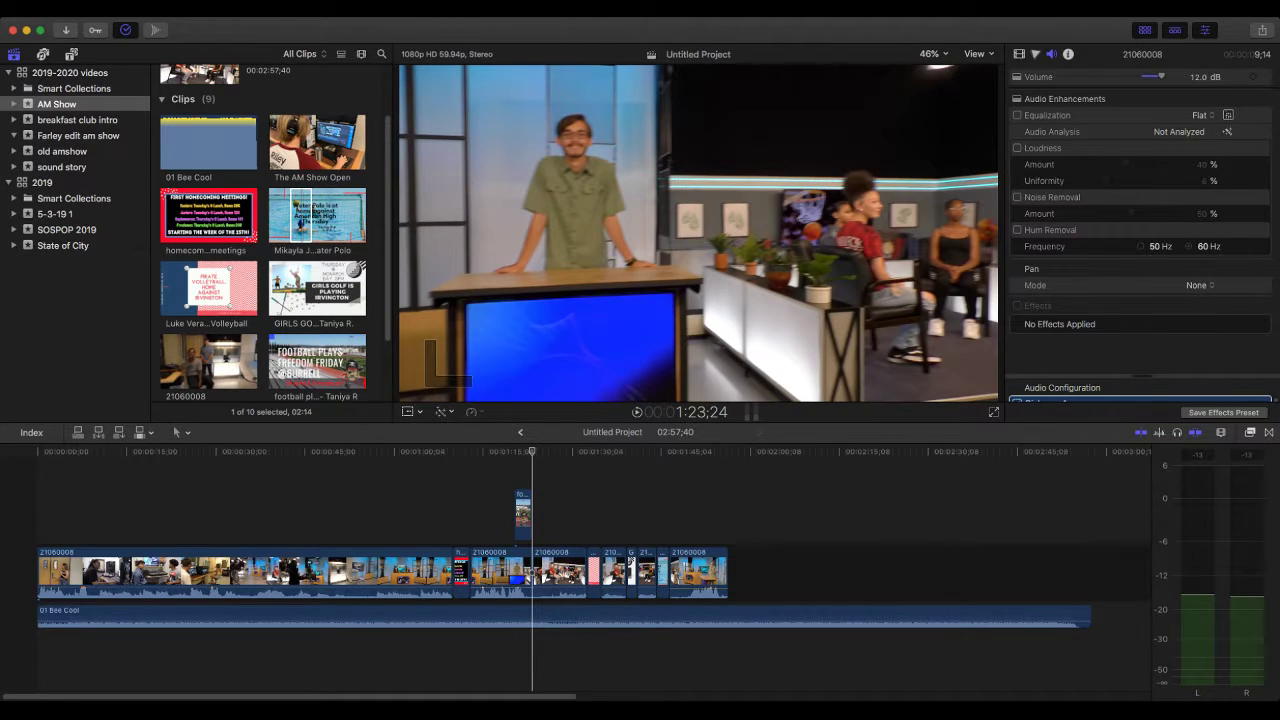
{"action": "key", "text": "super+5"}
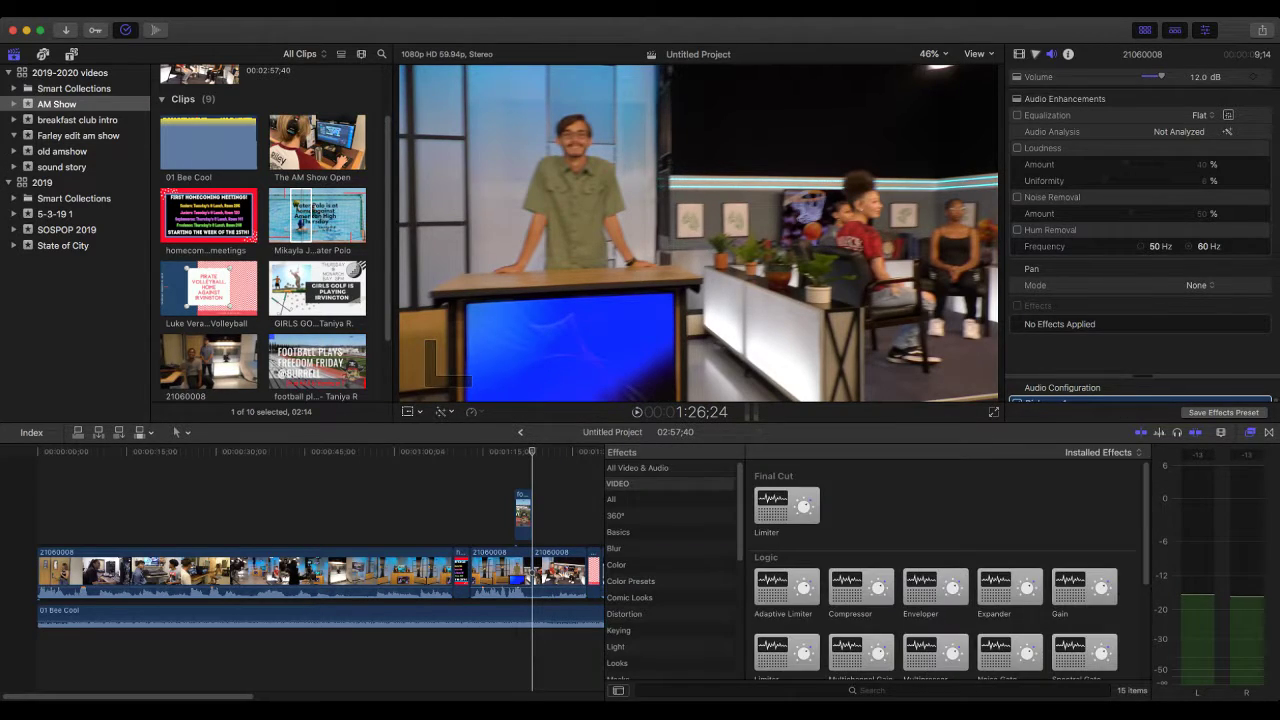
{"action": "scroll", "coordinate": [670, 570], "scroll_direction": "down", "scroll_amount": 10}
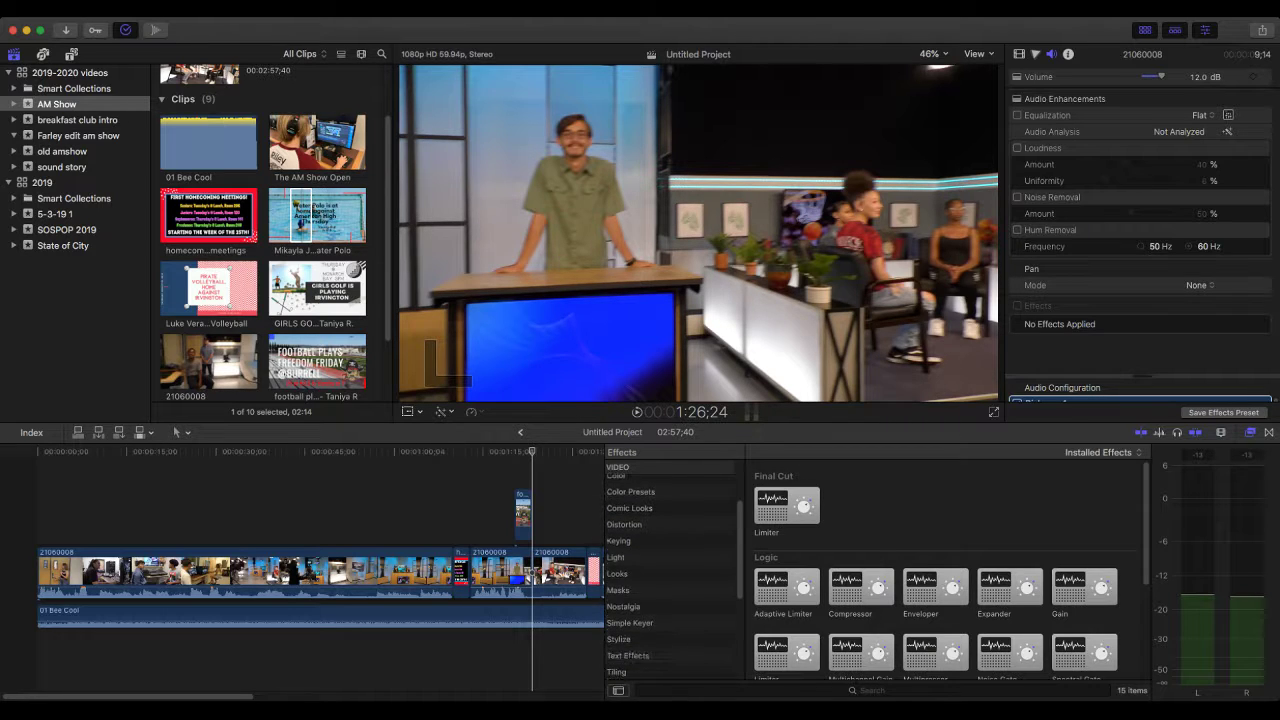
{"action": "scroll", "coordinate": [670, 600], "scroll_direction": "down", "scroll_amount": 3}
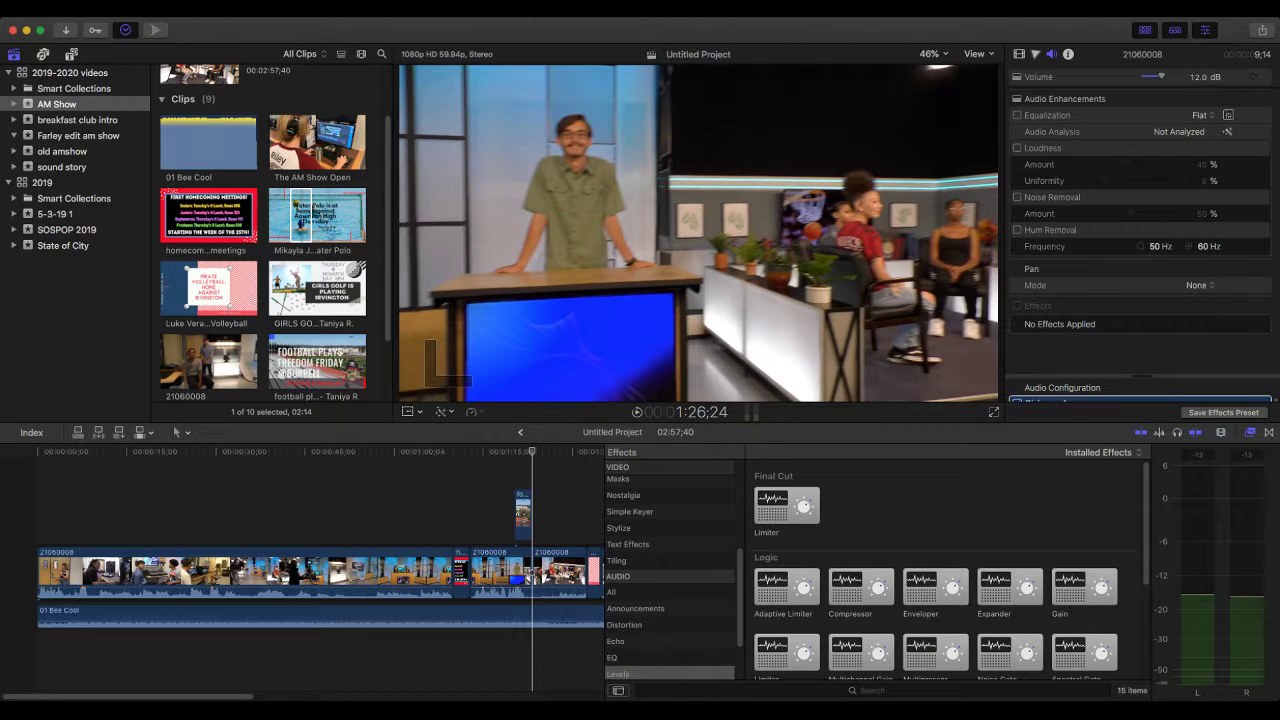
{"action": "left_click", "coordinate": [670, 654]}
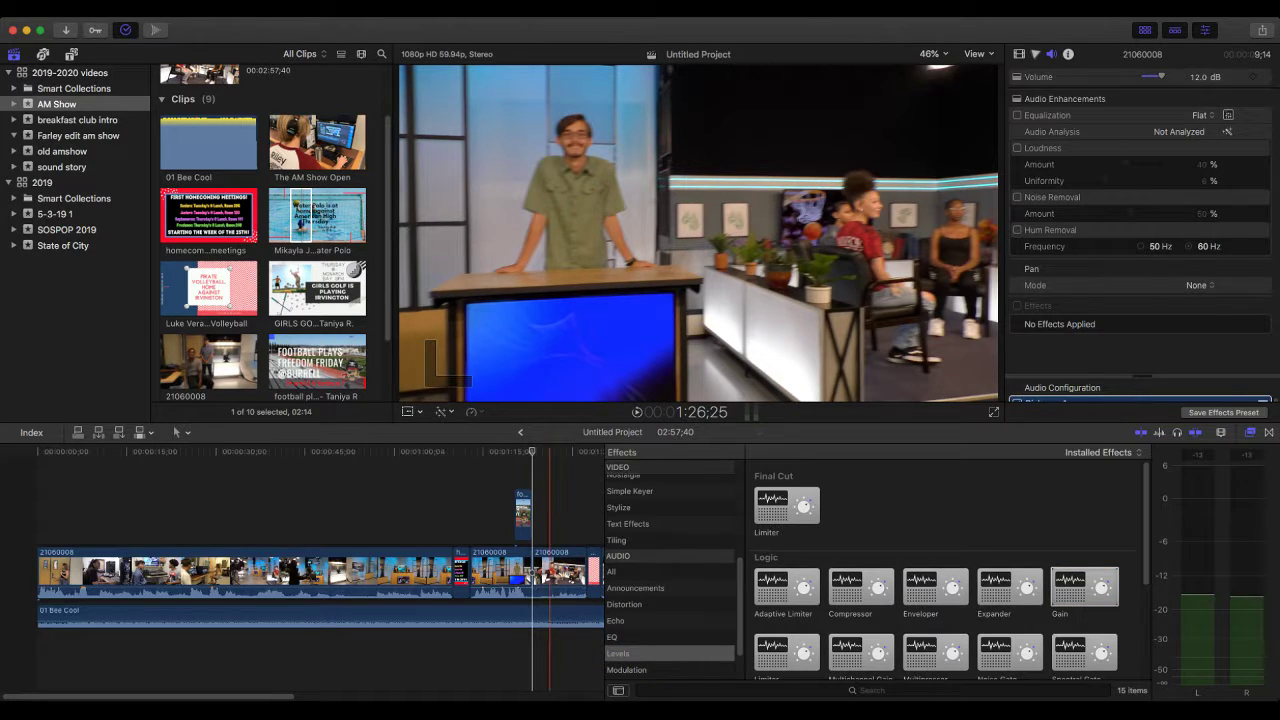
{"action": "left_click_drag", "start_coordinate": [1085, 588], "coordinate": [550, 574]}
{"action": "left_click_drag", "start_coordinate": [1085, 588], "coordinate": [660, 578]}
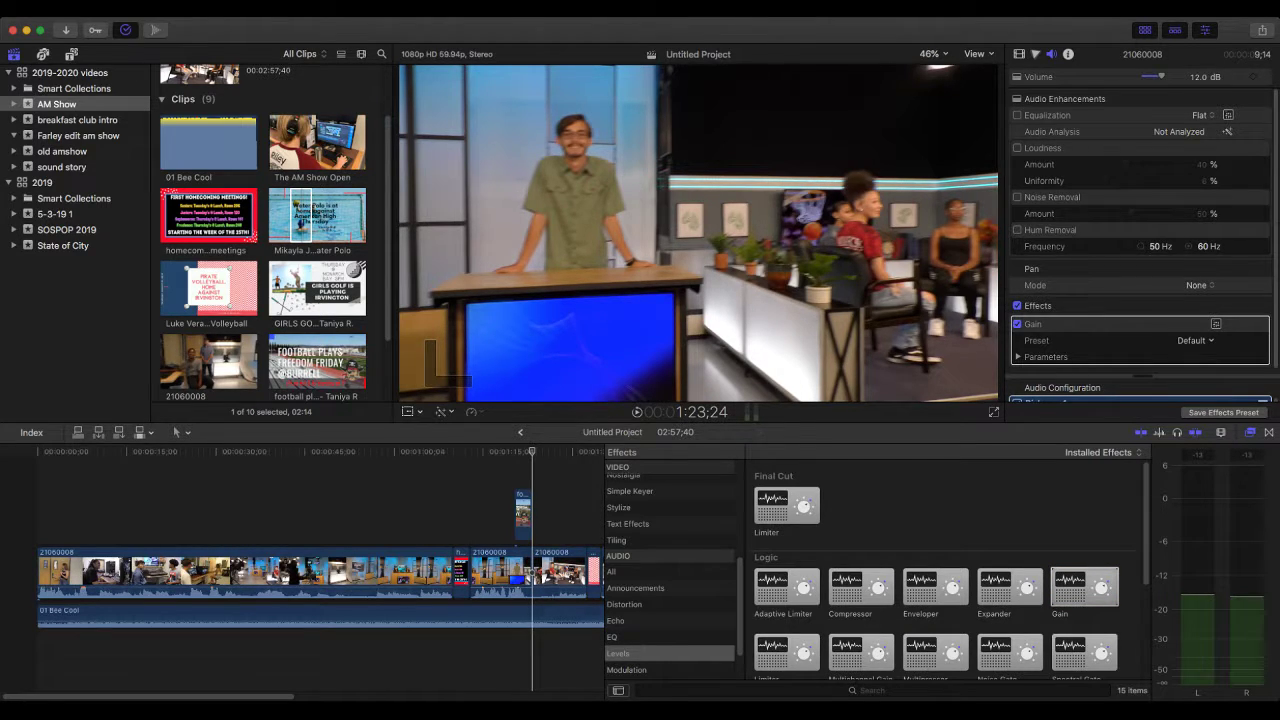
Set the Gain effect to 15 dB on the 3:12 section of 21060008 just before the water polo graphic.
{"action": "scroll", "coordinate": [300, 570], "scroll_direction": "right", "scroll_amount": 3}
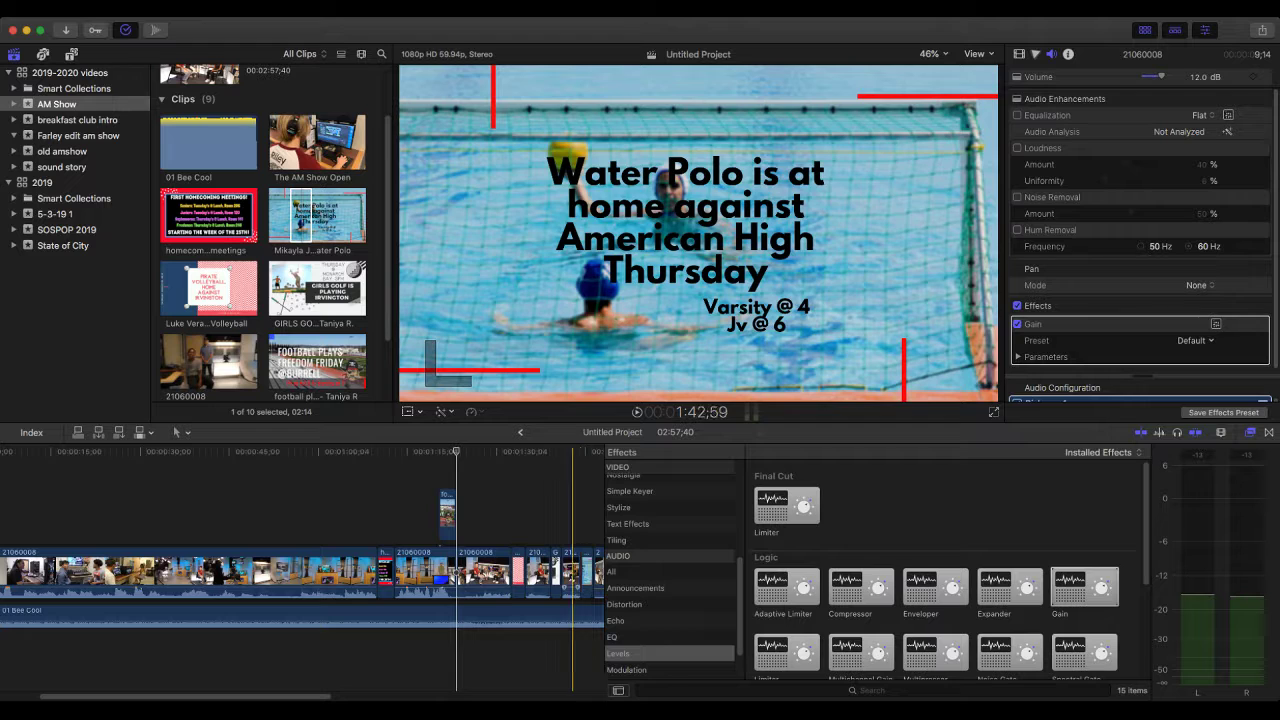
{"action": "left_click", "coordinate": [571, 584]}
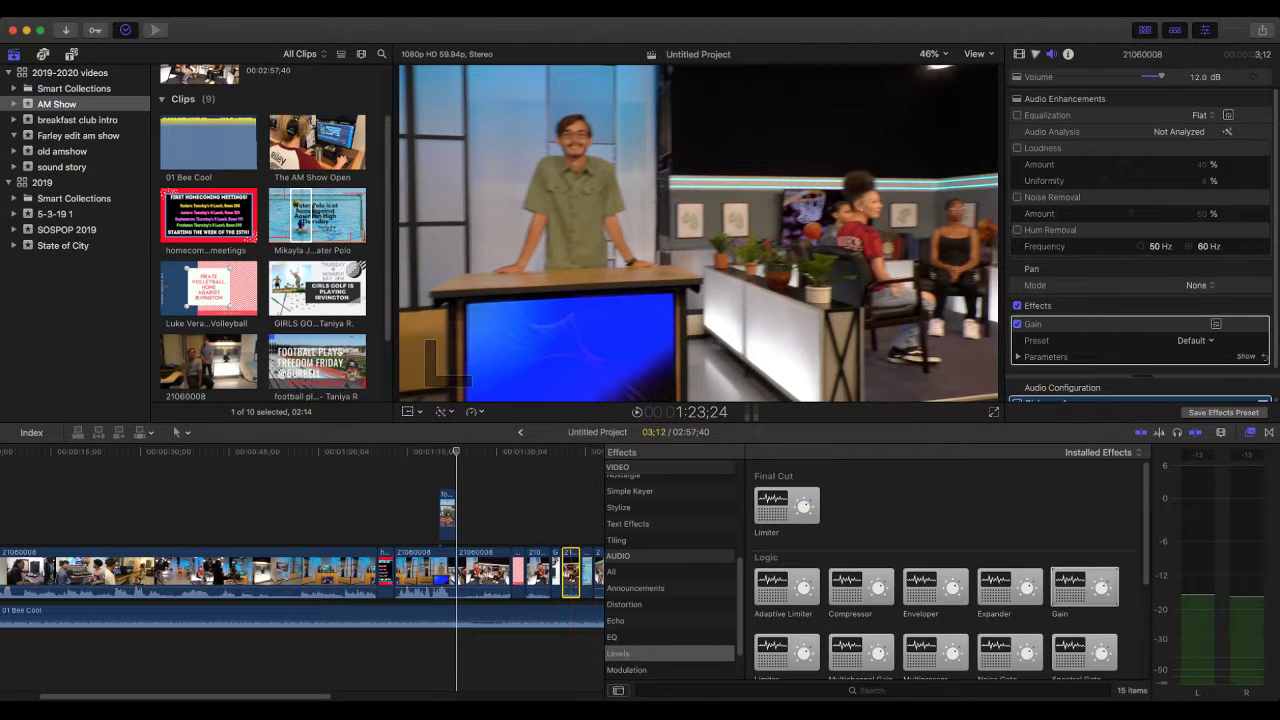
{"action": "left_click", "coordinate": [1245, 356]}
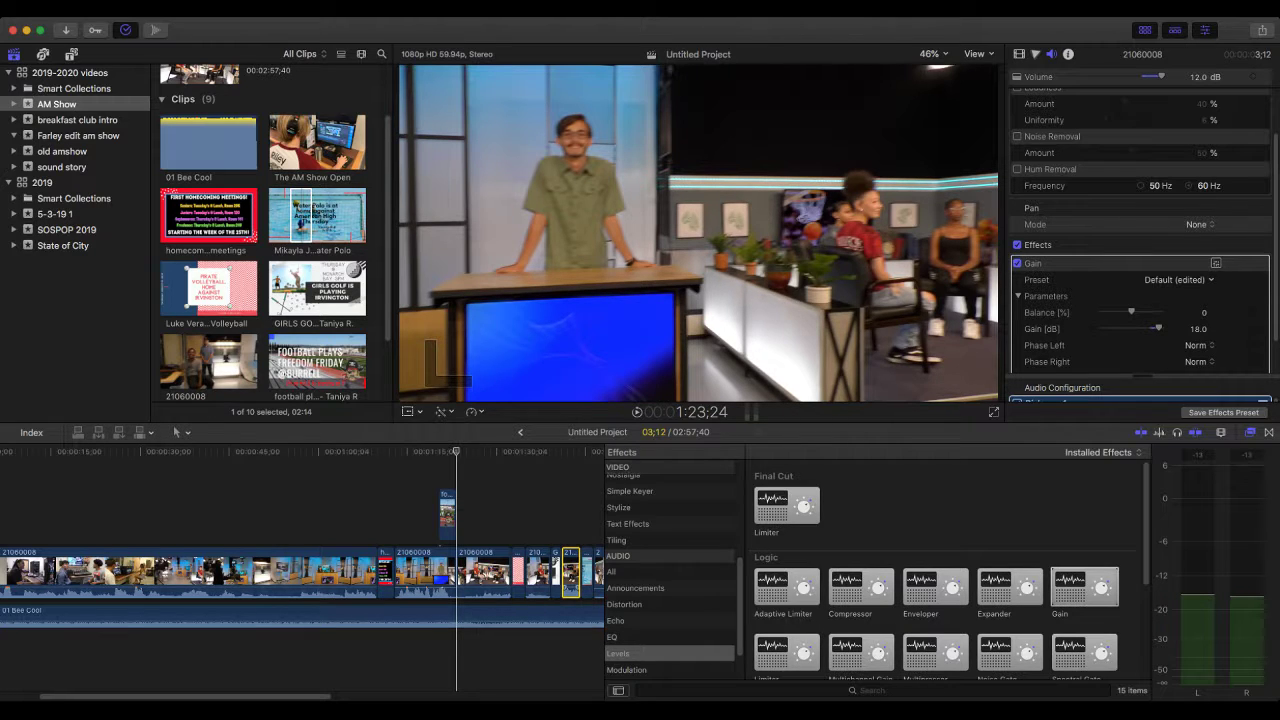
{"action": "left_click", "coordinate": [1159, 328]}
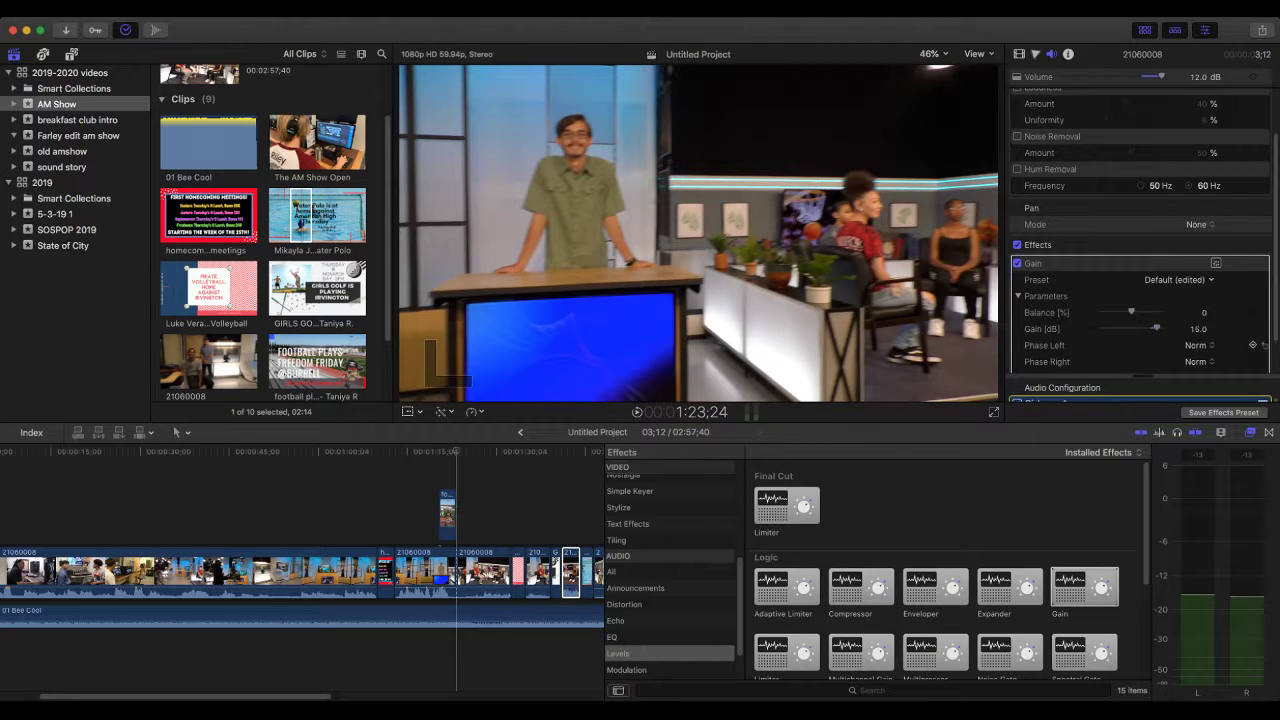
Raise the Gain effect's level on the 4:18 section of 21060008 just before the girls golf graphic.
{"action": "left_click", "coordinate": [533, 576]}
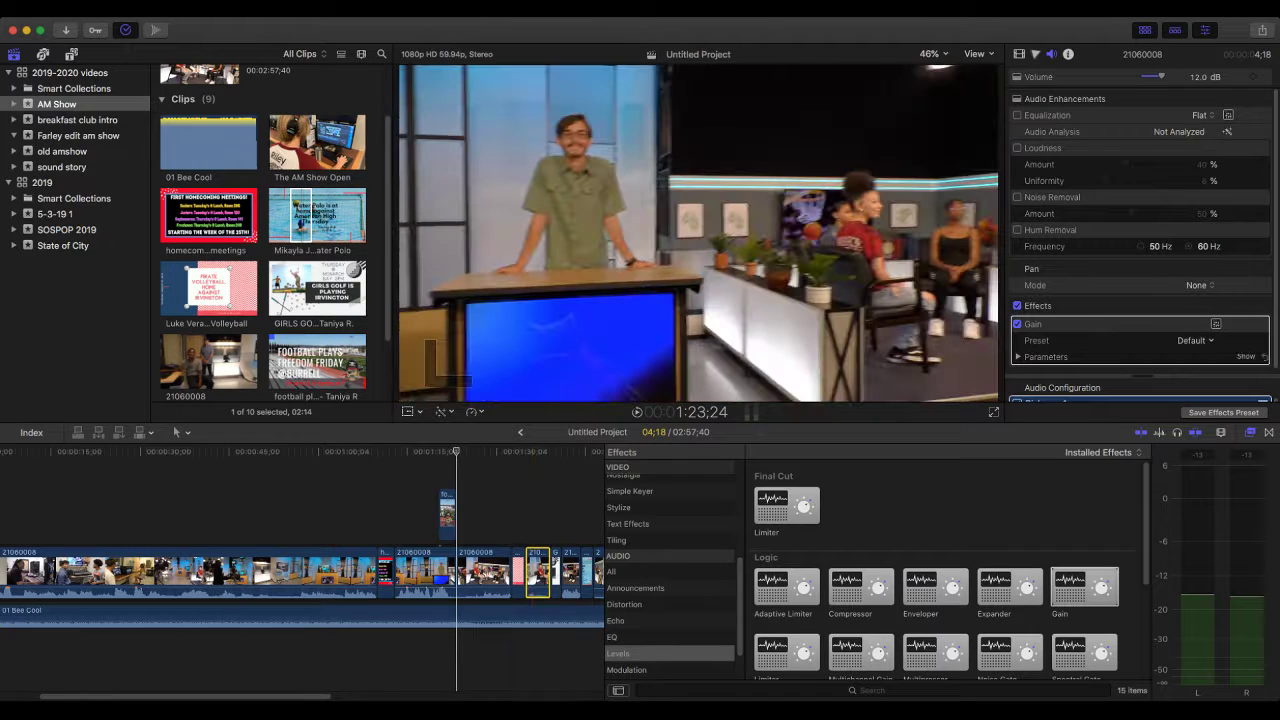
{"action": "left_click", "coordinate": [1018, 357]}
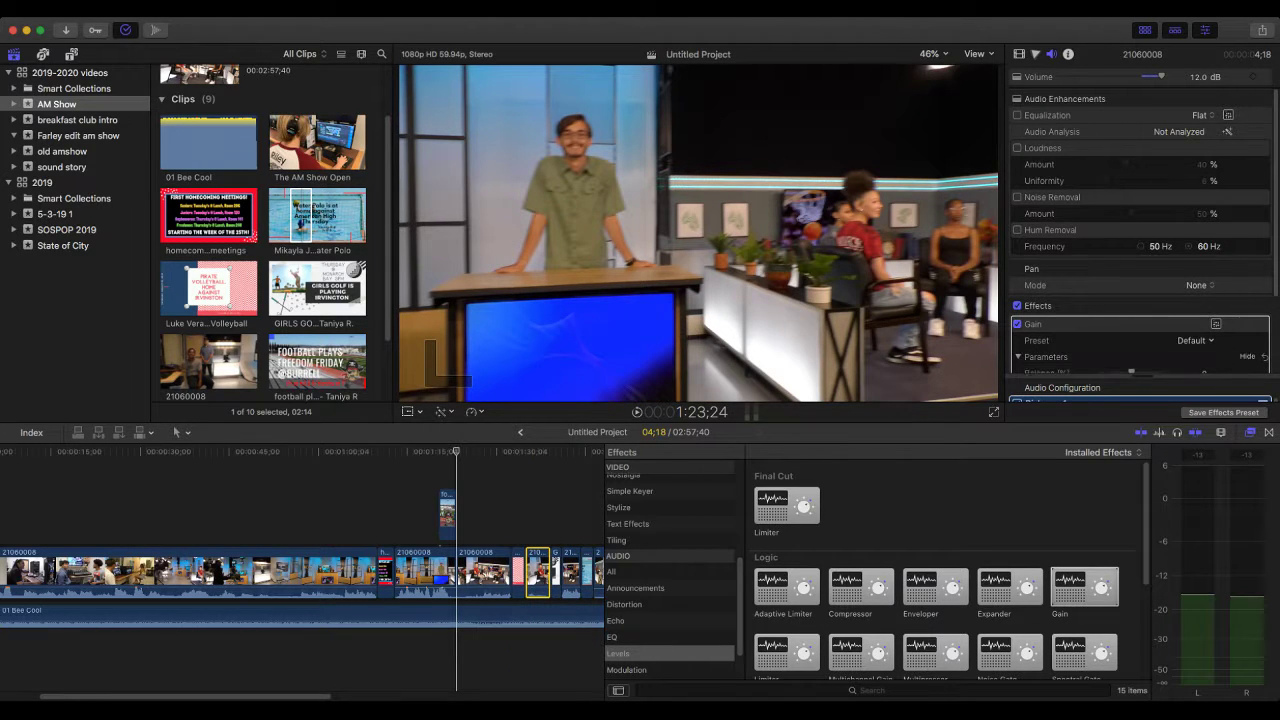
{"action": "scroll", "coordinate": [1140, 345], "scroll_direction": "down", "scroll_amount": 5}
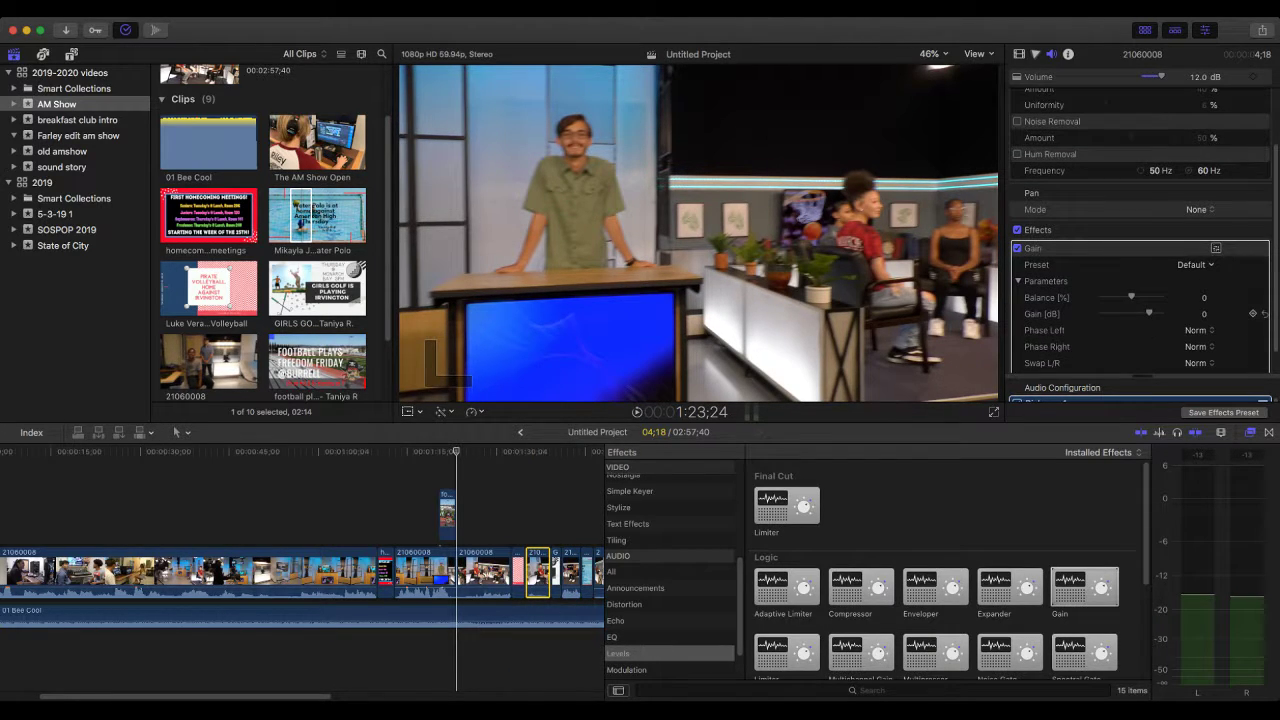
{"action": "left_click_drag", "start_coordinate": [1149, 313], "coordinate": [1157, 313]}
Set the Gain effect to 6 dB on the 9:14 section of 21060008 that starts at 1:23;24.
{"action": "left_click", "coordinate": [486, 572]}
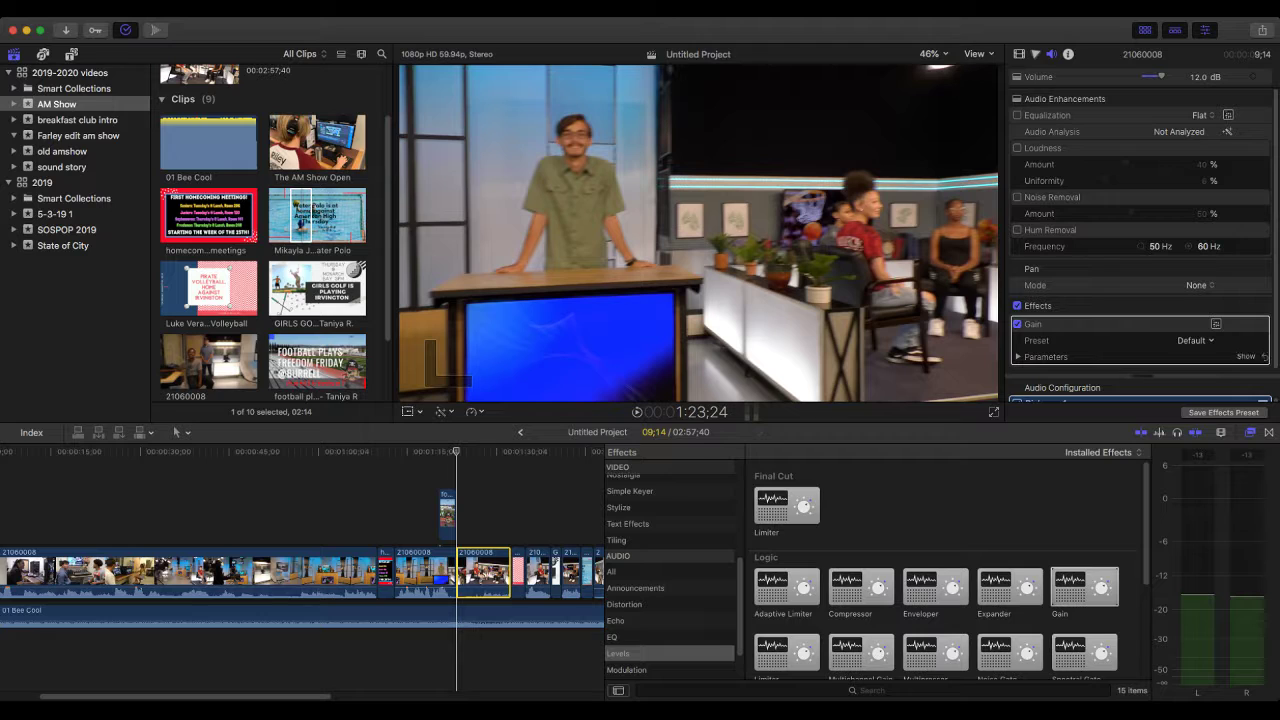
{"action": "left_click", "coordinate": [1250, 356]}
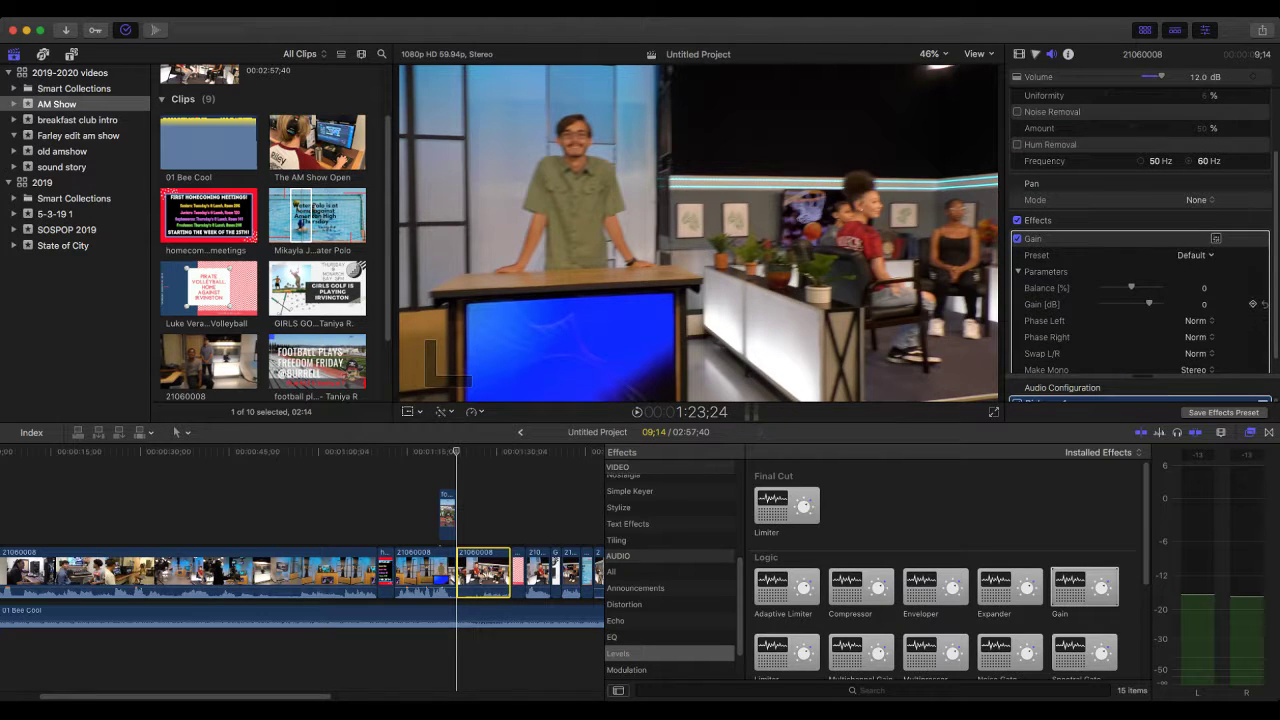
{"action": "left_click_drag", "start_coordinate": [1149, 303], "coordinate": [1152, 303]}
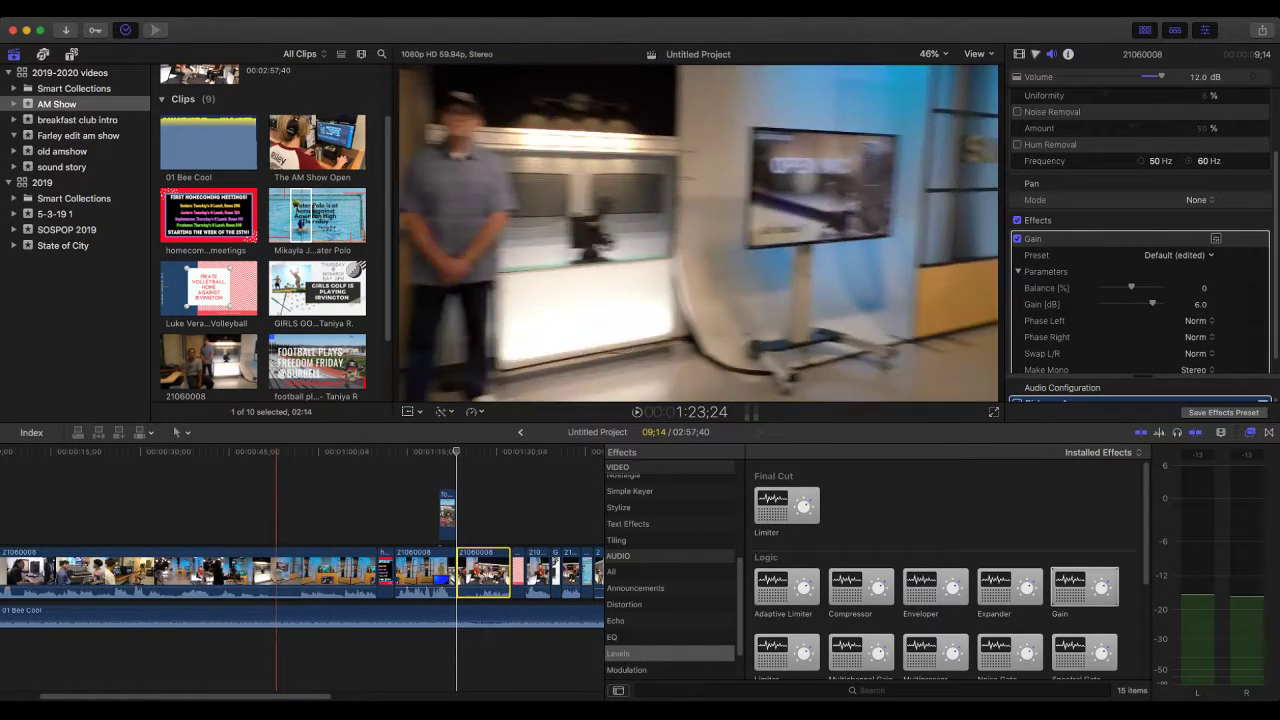
Apply the Gain audio effect to the opening 21060008 clip and show its parameters, keeping the clip volume at 12 dB.
{"action": "scroll", "coordinate": [280, 580], "scroll_direction": "left", "scroll_amount": 3}
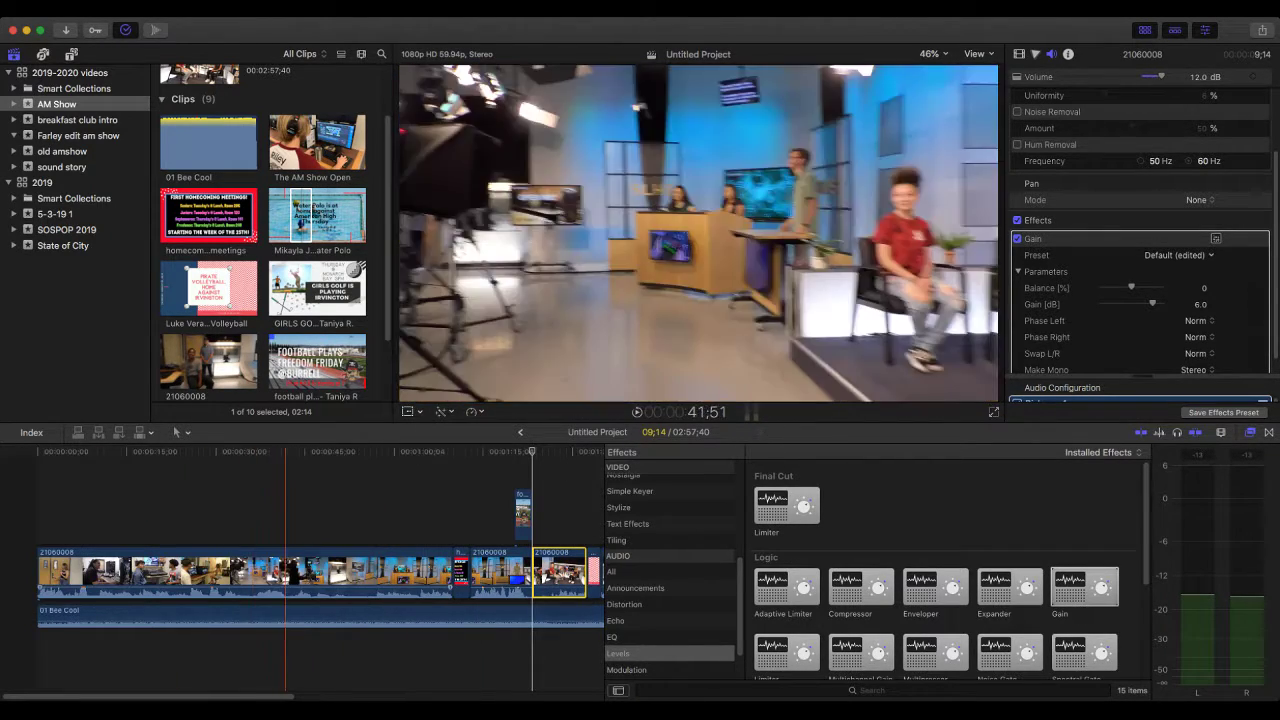
{"action": "left_click", "coordinate": [330, 575]}
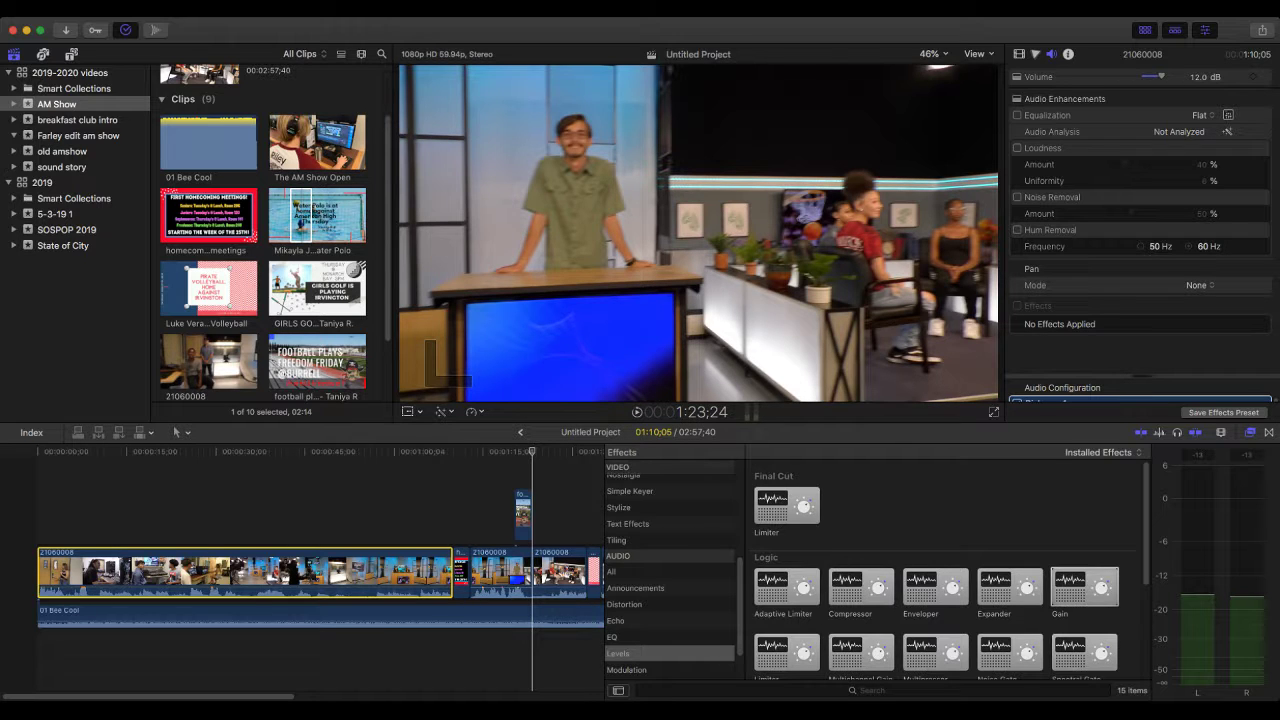
{"action": "left_click_drag", "start_coordinate": [1085, 588], "coordinate": [378, 573]}
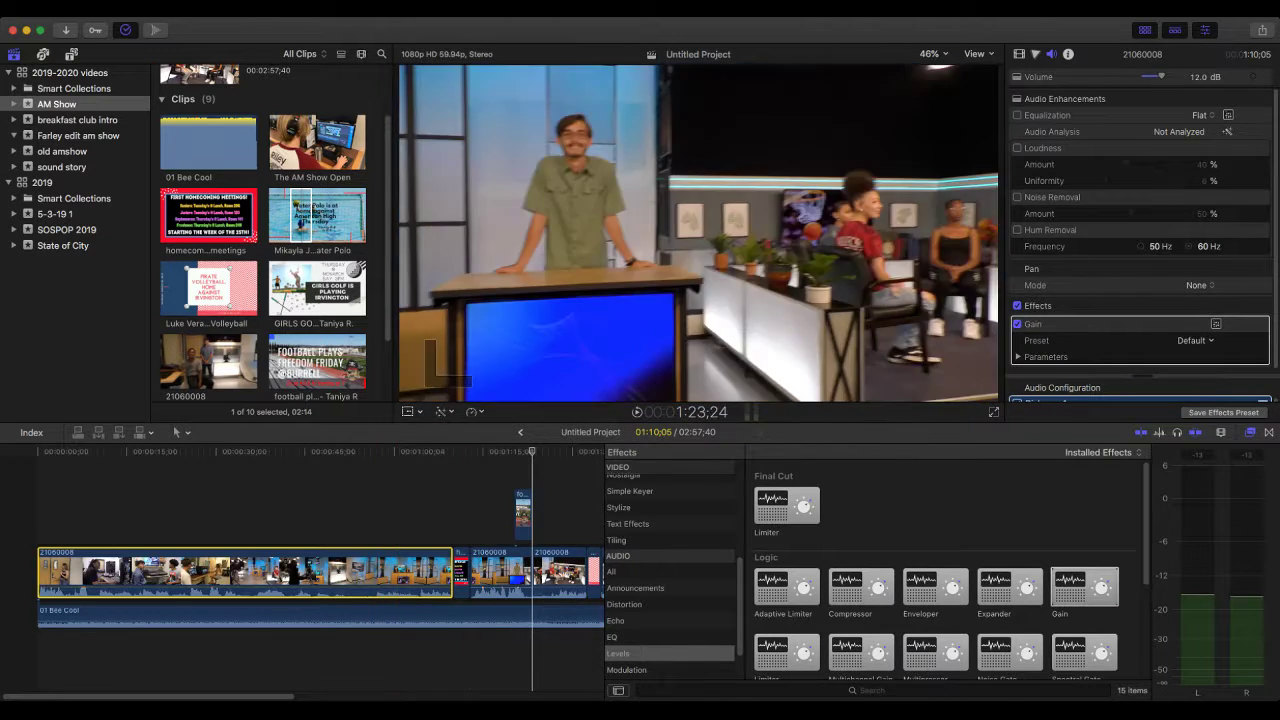
{"action": "left_click", "coordinate": [1246, 356]}
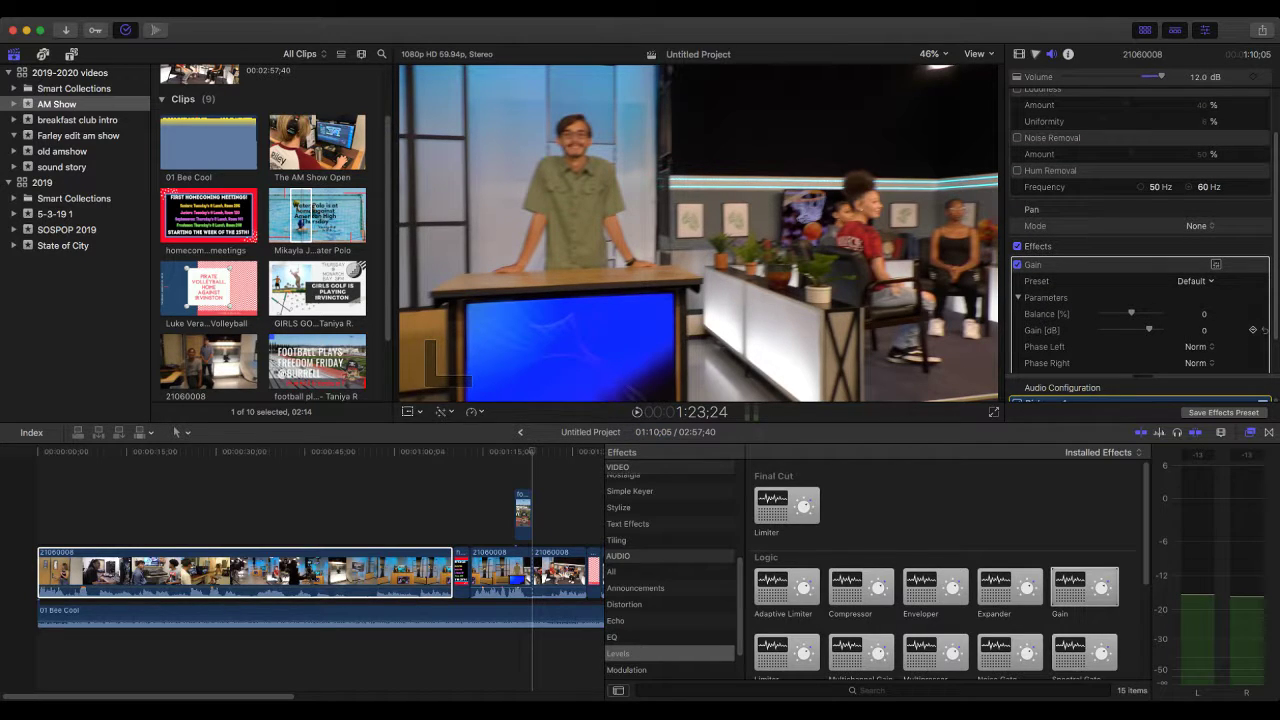
{"action": "left_click_drag", "start_coordinate": [1149, 329], "coordinate": [1149, 329]}
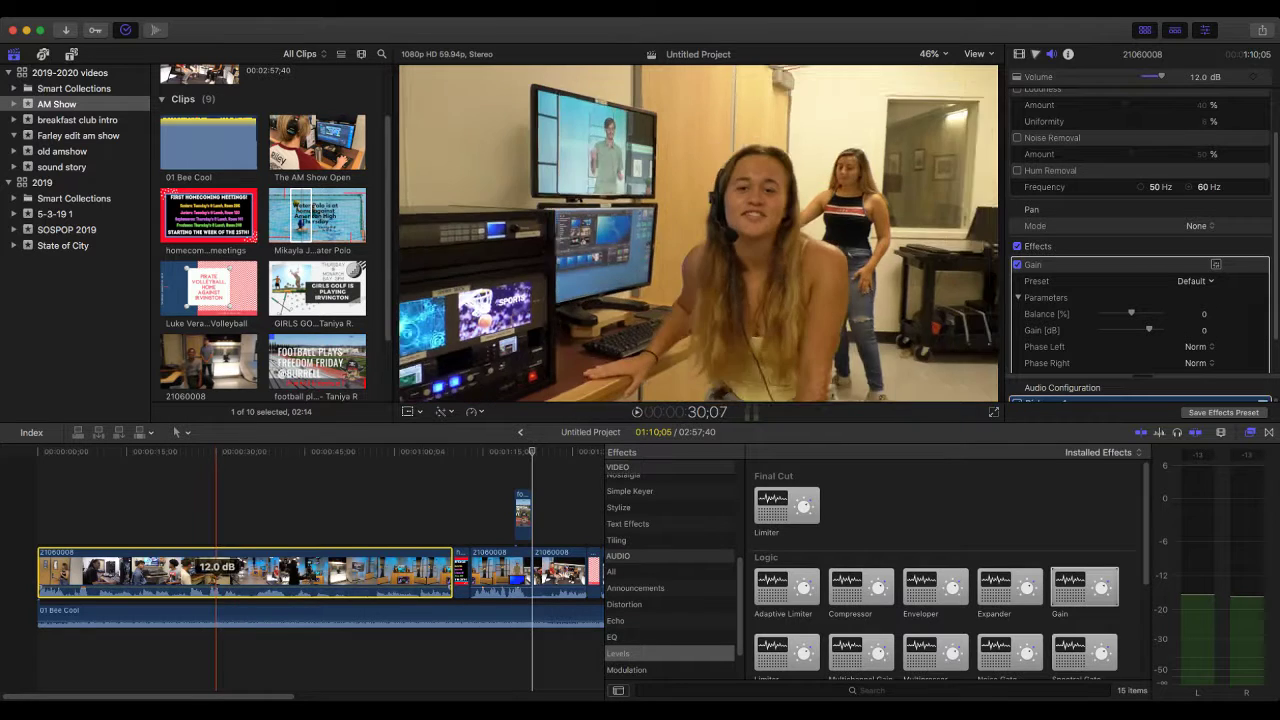
{"action": "left_click_drag", "start_coordinate": [220, 587], "coordinate": [218, 582]}
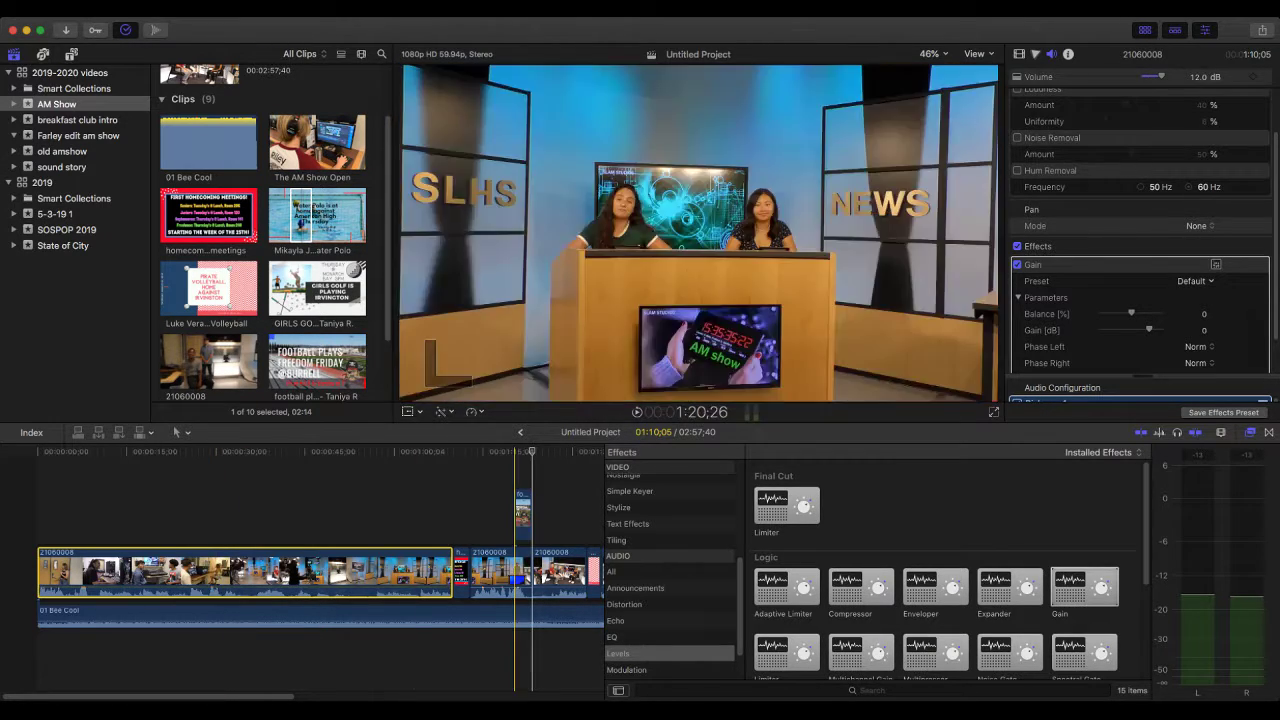
Move the playhead to 1:04;27 and select Untitled Project in the AM Show event.
{"action": "left_click_drag", "start_coordinate": [532, 452], "coordinate": [419, 452]}
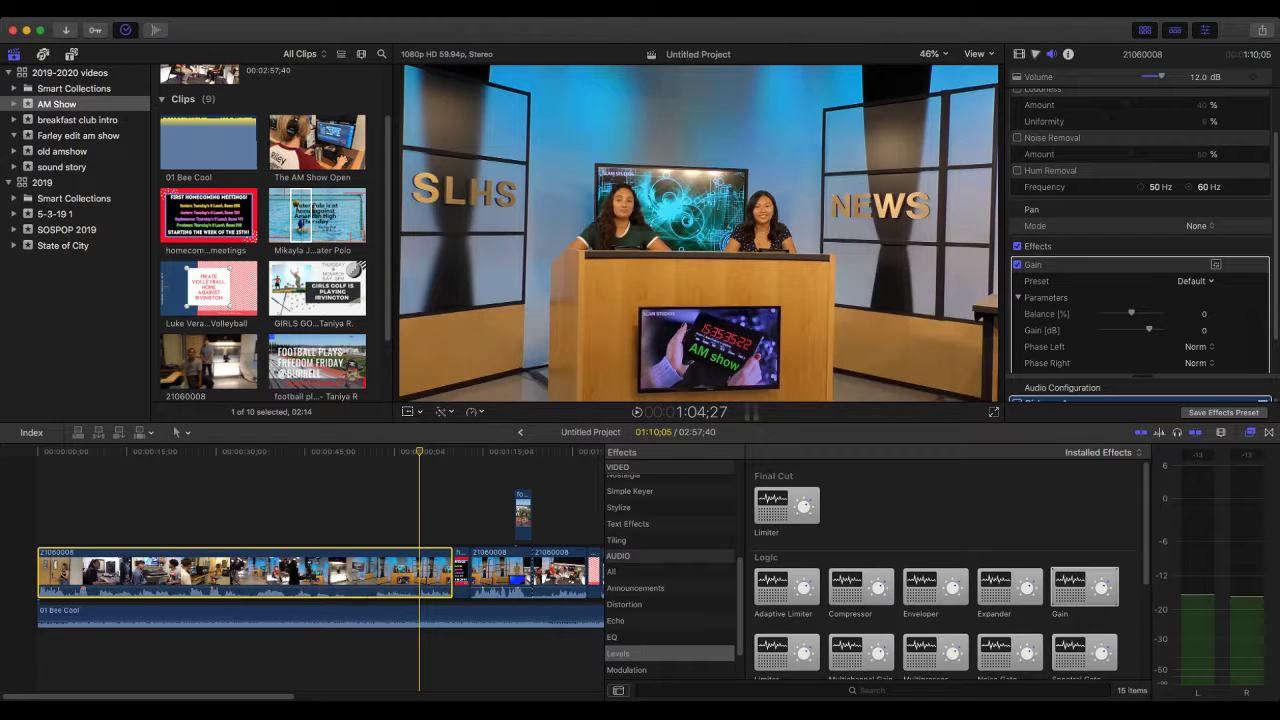
{"action": "scroll", "coordinate": [310, 240], "scroll_direction": "up", "scroll_amount": 4}
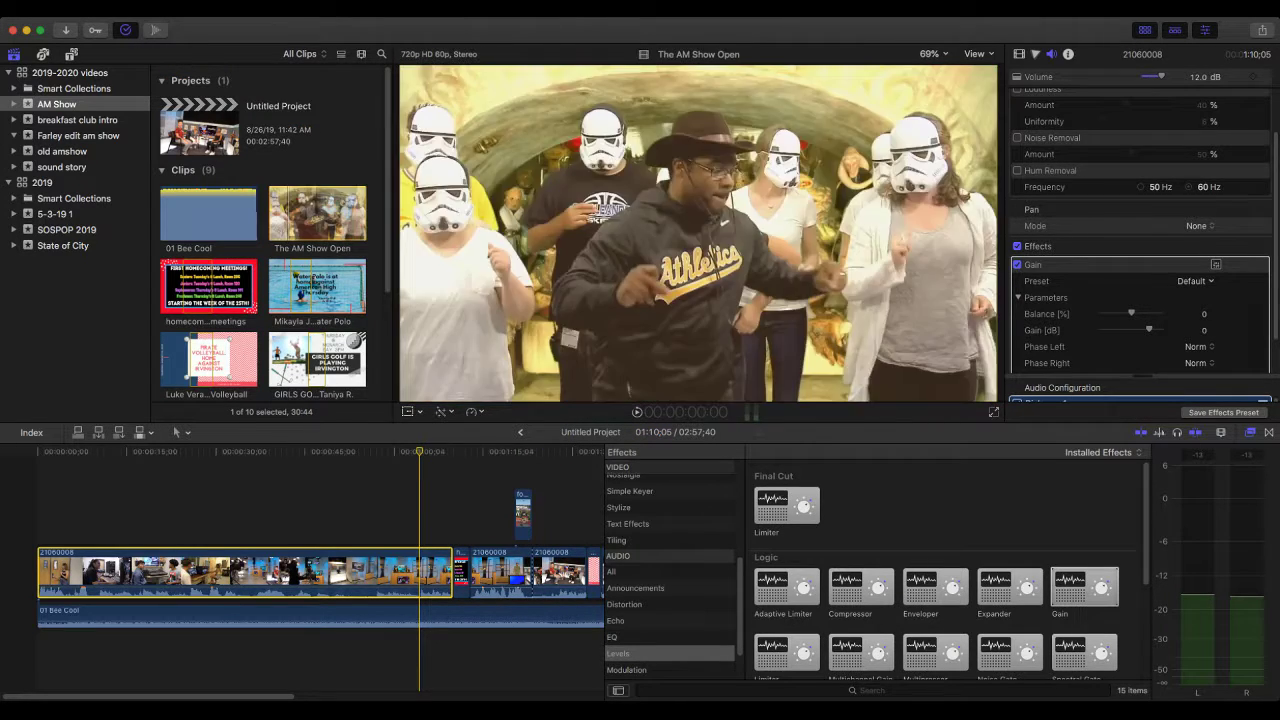
{"action": "left_click", "coordinate": [200, 127]}
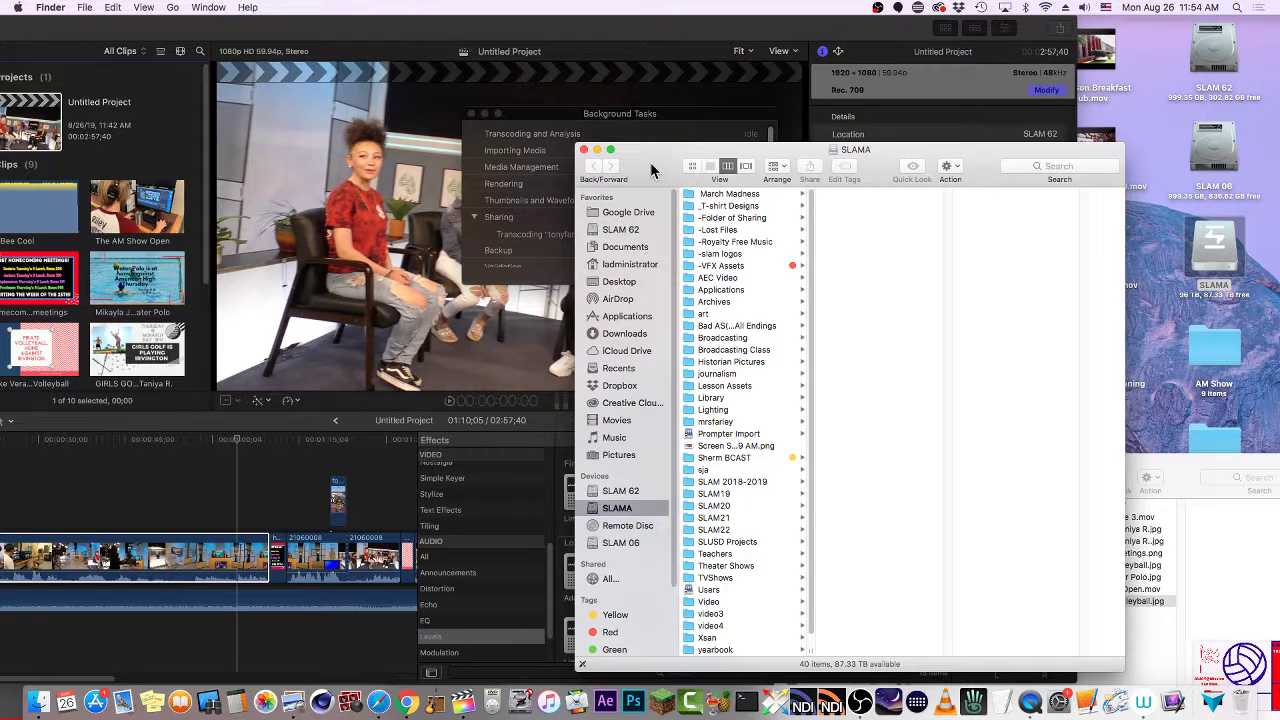
In Finder, open the -AM Show Edit Here folder inside Broadcasting Class on the SLAMA drive.
{"action": "left_click_drag", "start_coordinate": [651, 164], "coordinate": [748, 127]}
{"action": "left_click_drag", "start_coordinate": [1178, 114], "coordinate": [1075, 98]}
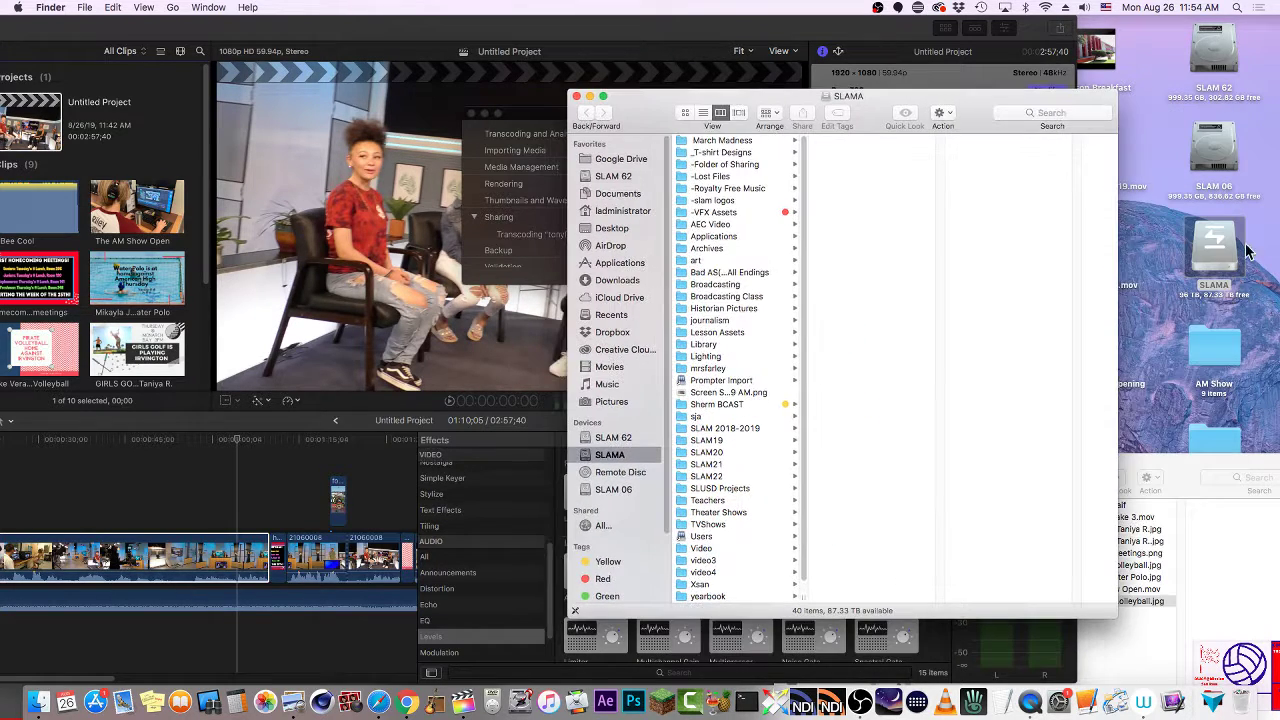
{"action": "left_click", "coordinate": [728, 296]}
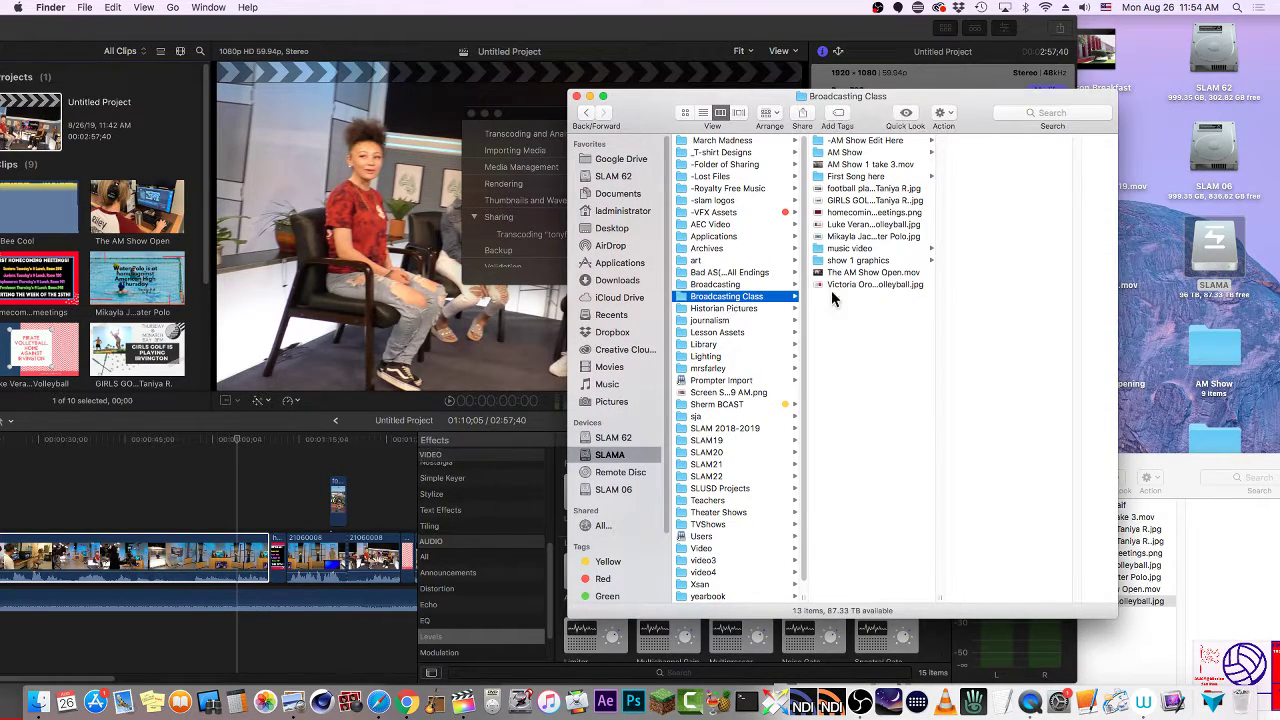
{"action": "left_click", "coordinate": [833, 141]}
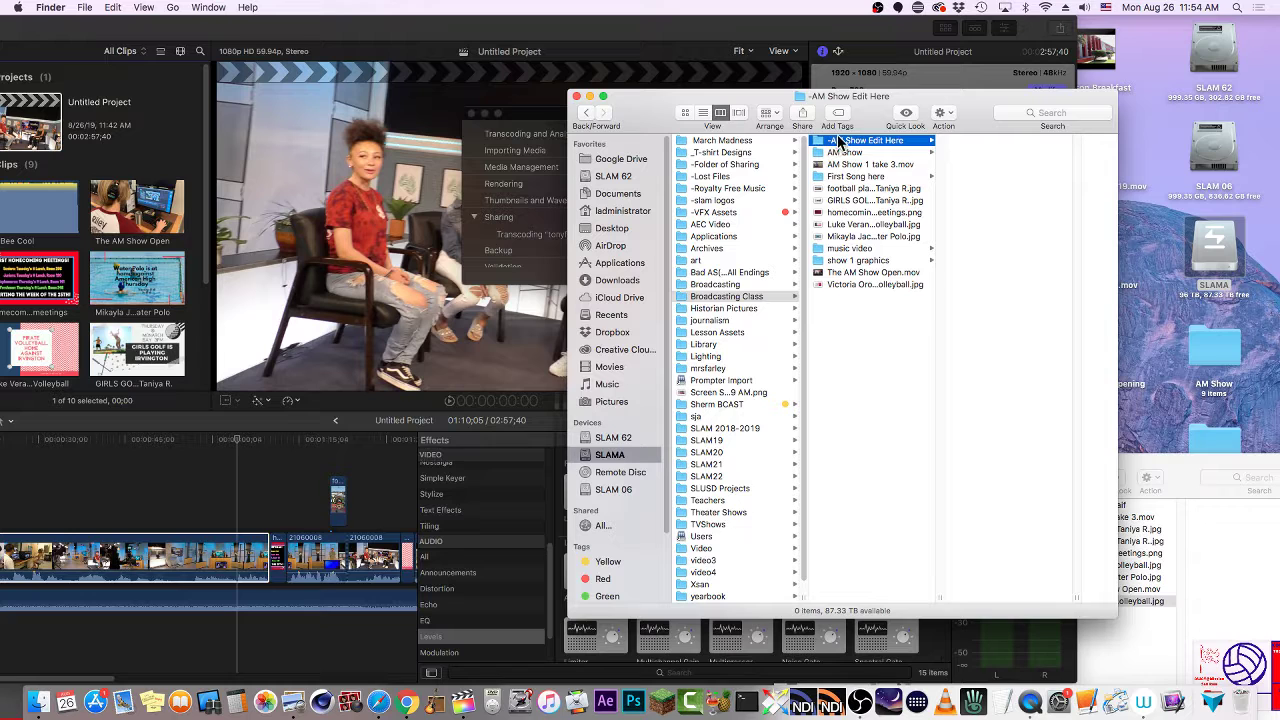
Uncover the desktop's video files, select The AM Show Open.mov there and dismiss the SLAMA folder window.
{"action": "left_click_drag", "start_coordinate": [984, 117], "coordinate": [912, 94]}
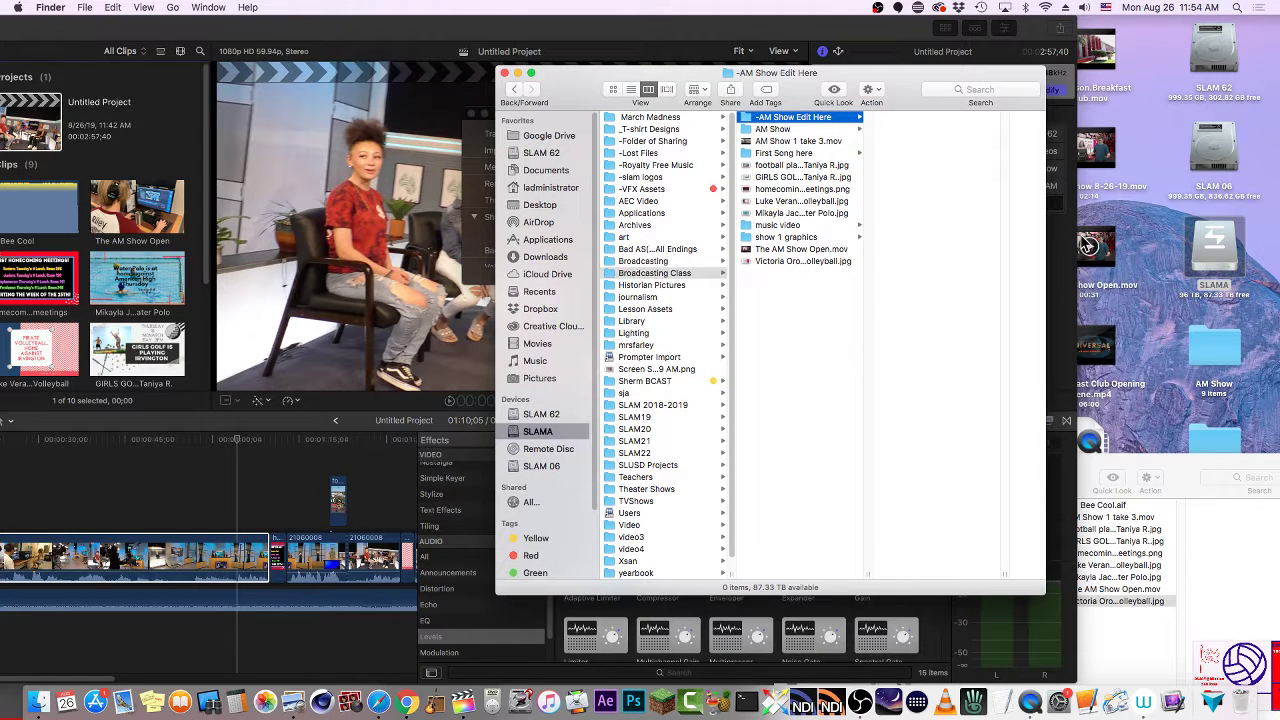
{"action": "mouse_move", "coordinate": [1092, 250]}
{"action": "left_mouse_down"}
{"action": "mouse_move", "coordinate": [960, 200]}
{"action": "mouse_move", "coordinate": [1090, 238]}
{"action": "left_mouse_up"}
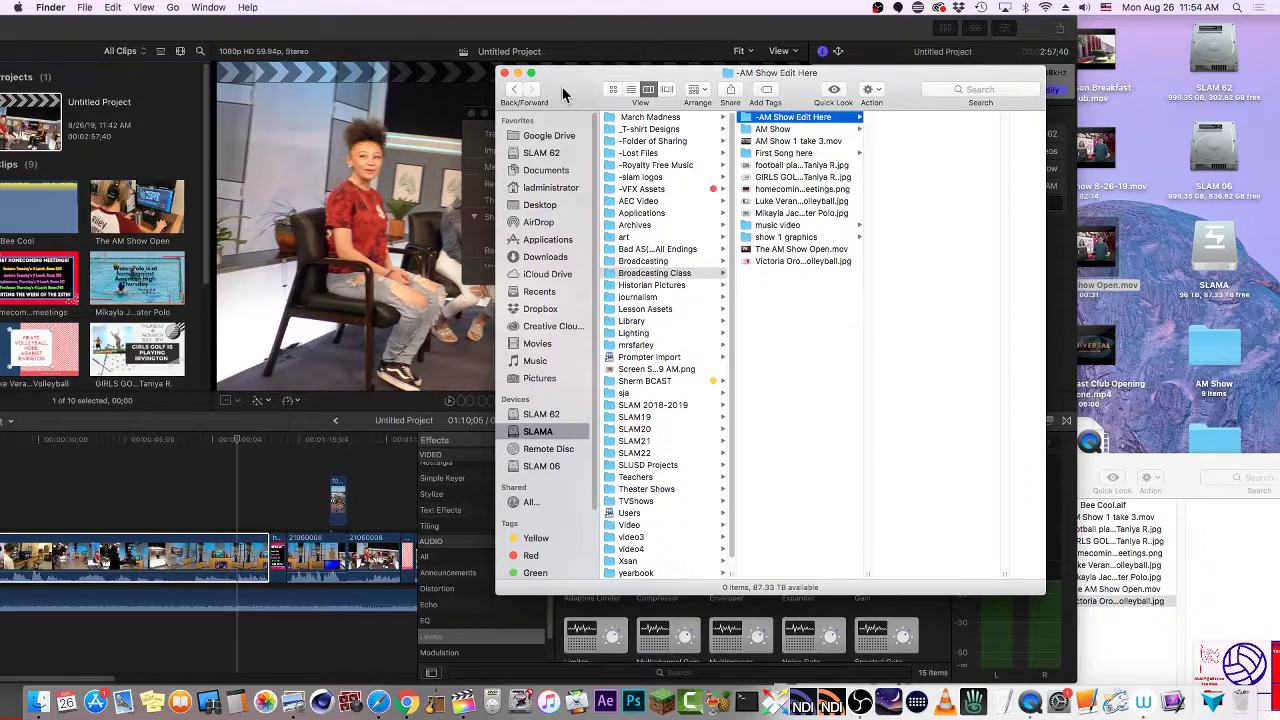
{"action": "left_click_drag", "start_coordinate": [560, 94], "coordinate": [713, 72]}
{"action": "left_click", "coordinate": [656, 52]}
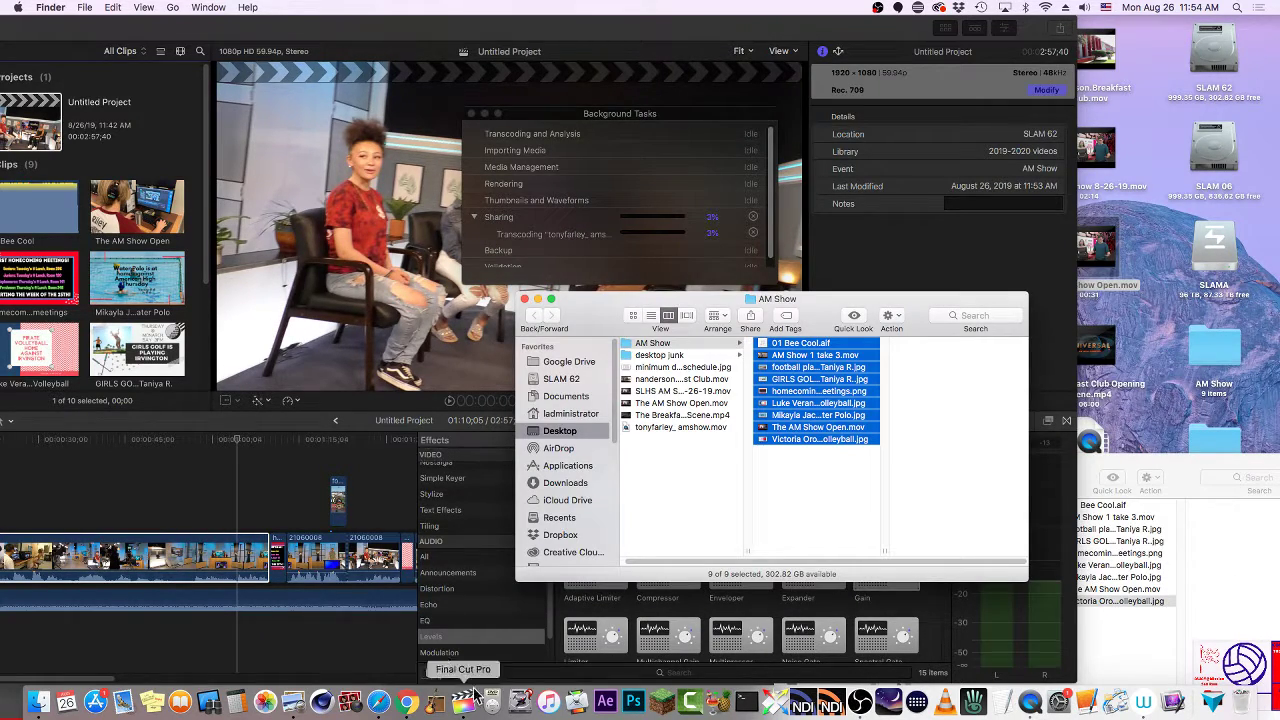
Switch to OBS Studio and move its window further up the desktop.
{"action": "left_click", "coordinate": [889, 680]}
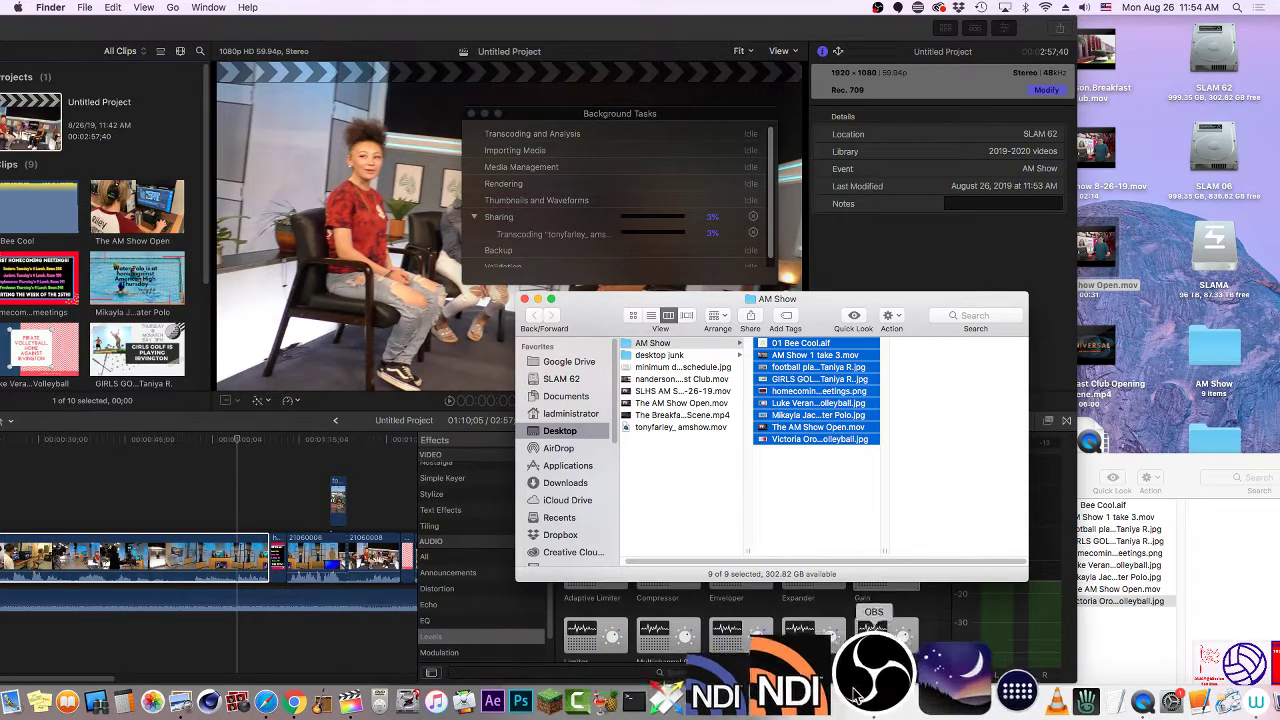
{"action": "left_click_drag", "start_coordinate": [684, 597], "coordinate": [797, 272]}
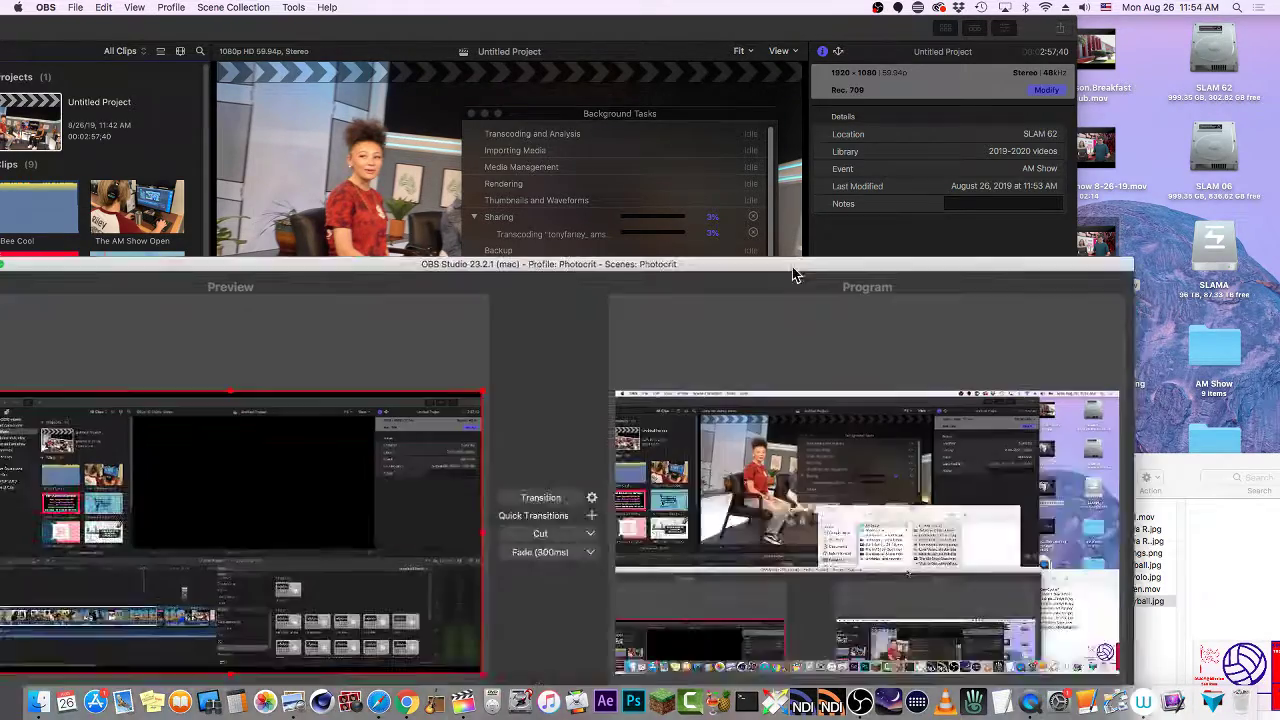